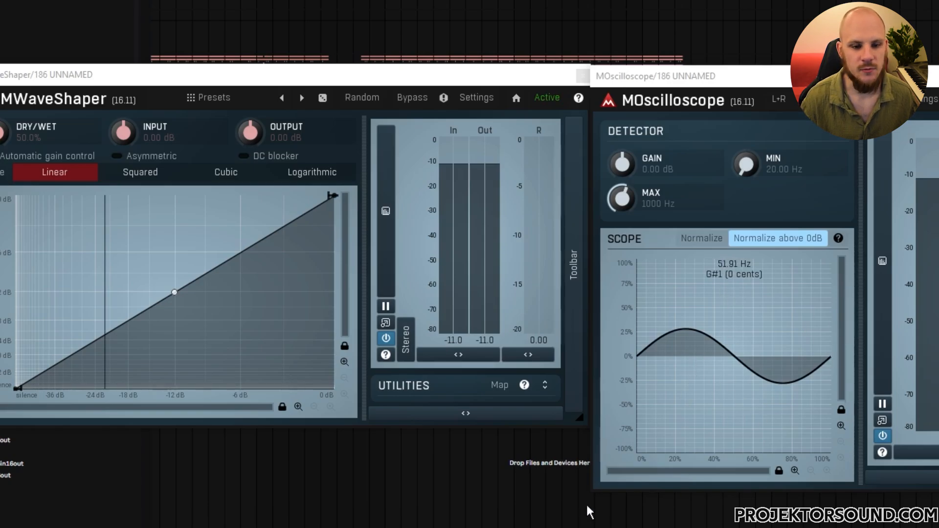
Set the MOscillator's wet level to 0.00 dB and close its window
drag(174, 293, 210, 259)
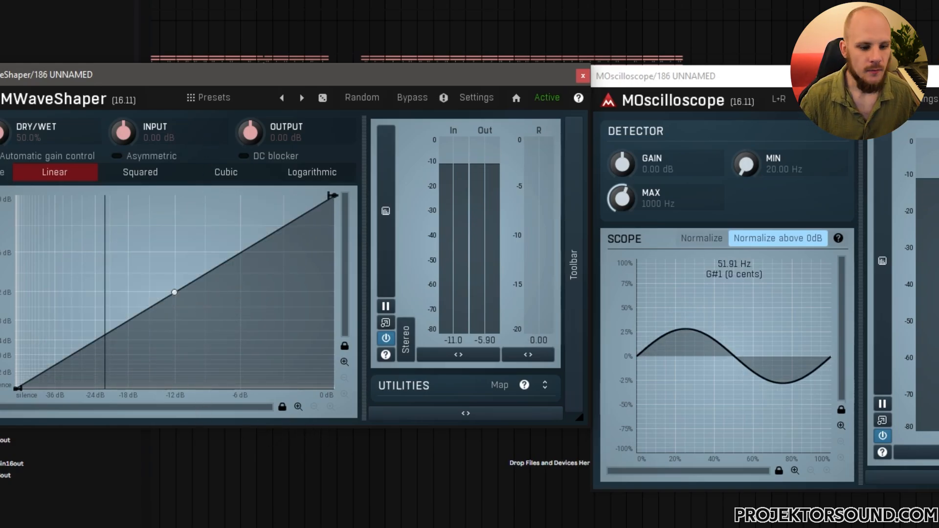
click(653, 526)
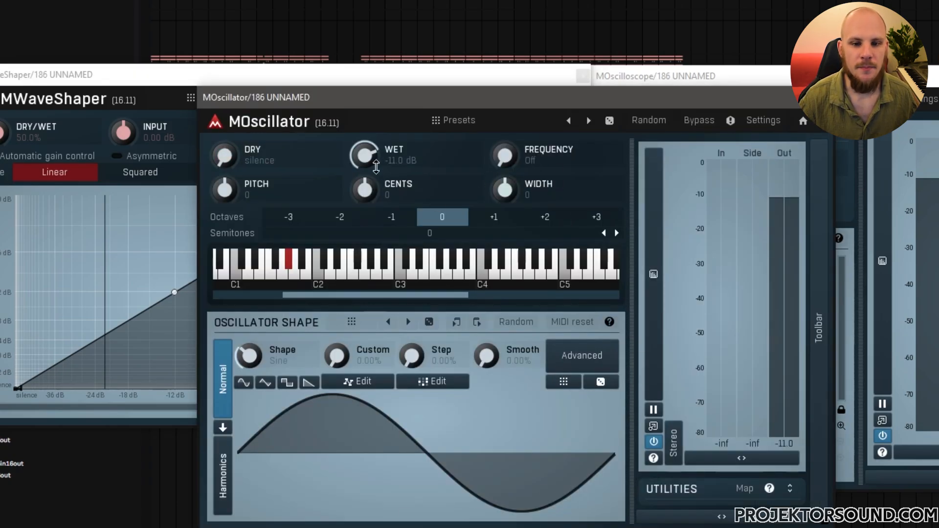
drag(365, 157, 365, 108)
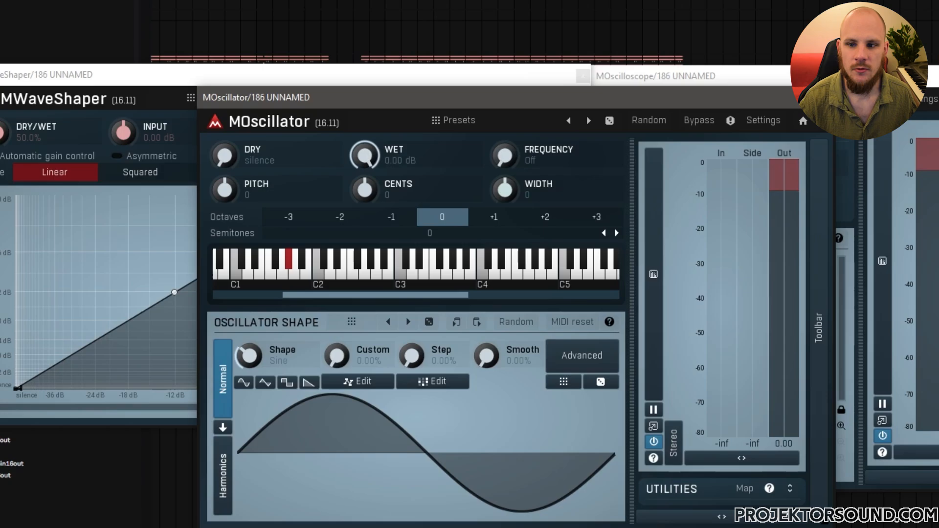
click(823, 98)
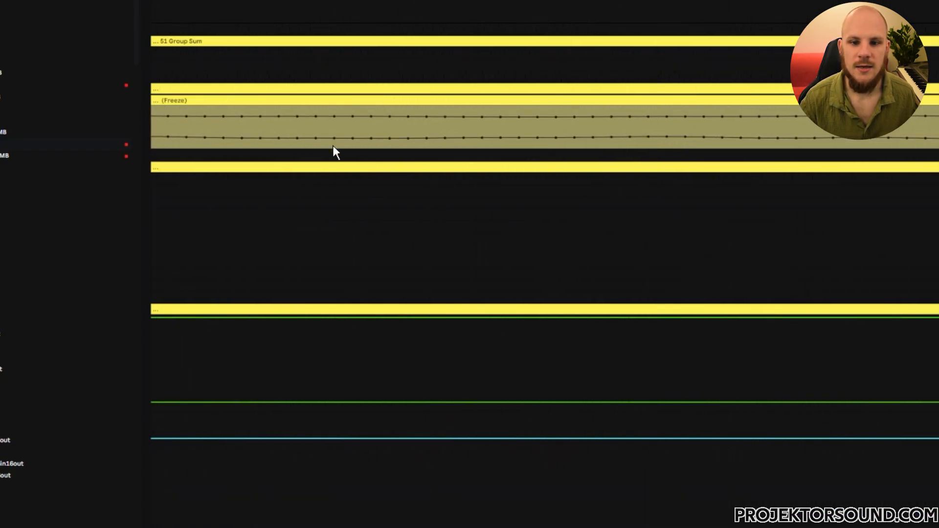
Examine the individual sample points in the frozen audio clip, highlighting stretches of its waveform
click(738, 125)
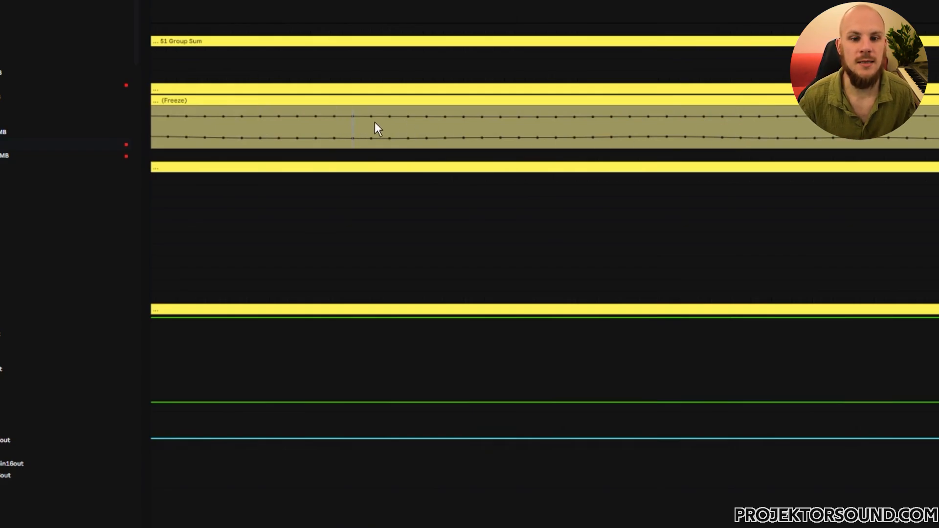
click(386, 129)
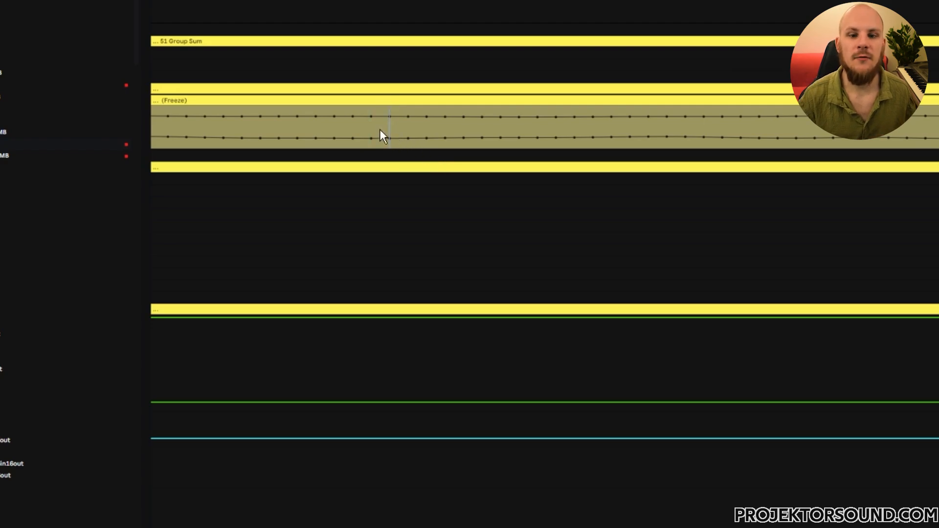
drag(225, 131, 776, 142)
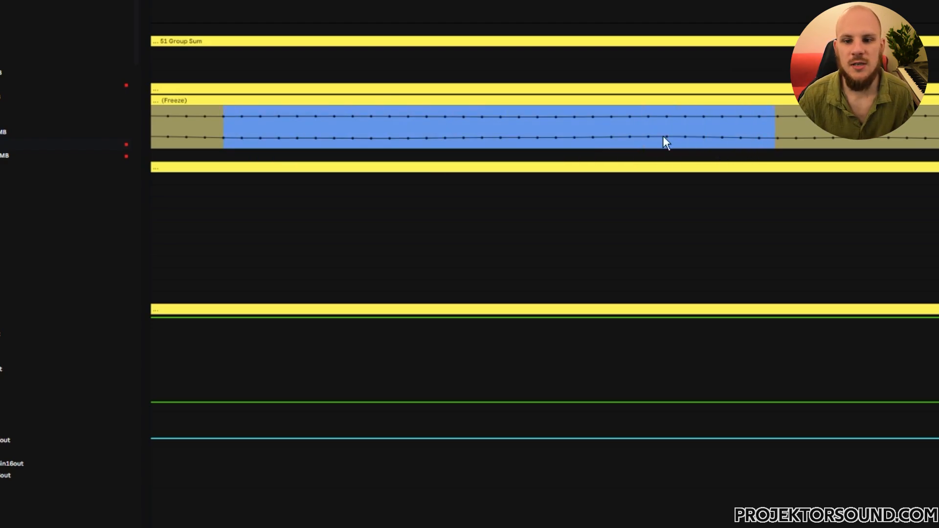
click(598, 139)
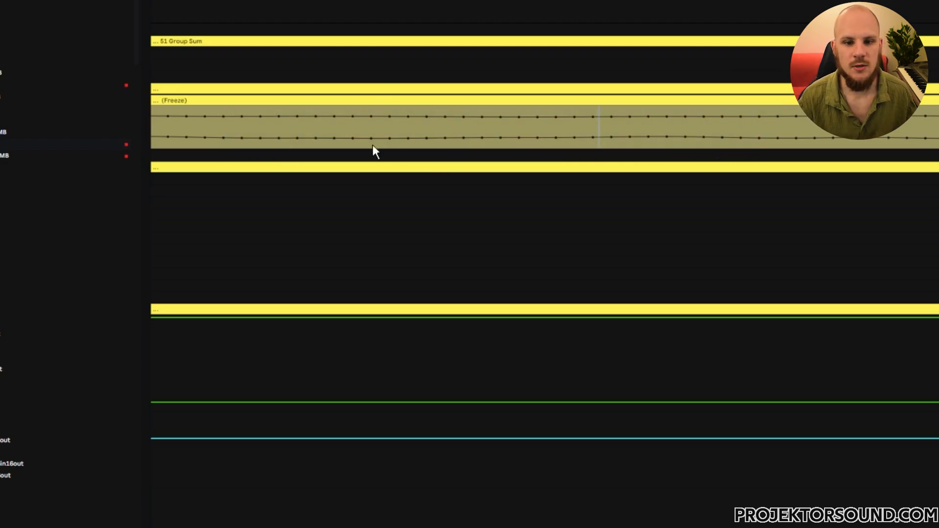
click(315, 137)
drag(585, 139, 636, 139)
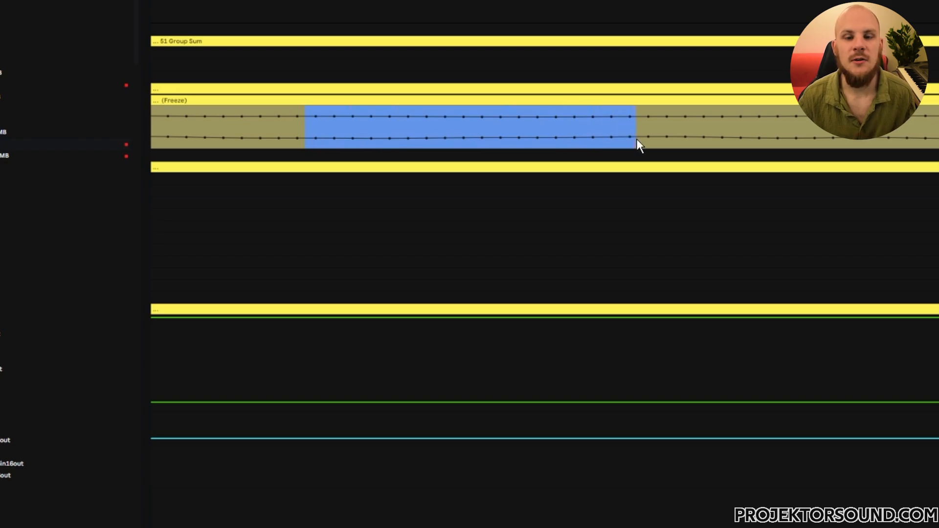
click(317, 128)
click(335, 127)
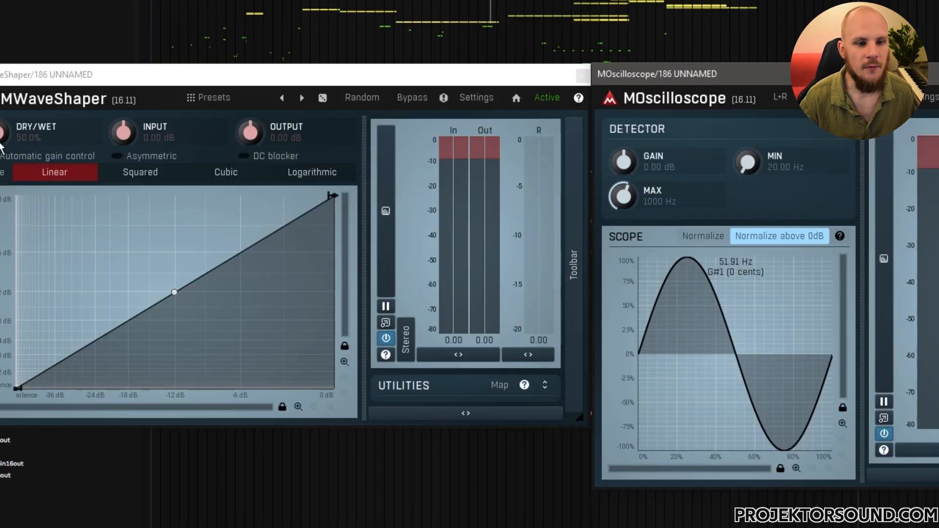
Set the MWaveShaper's dry/wet to 100% and add two closely spaced points on its curve near -6 dB
drag(1, 137, 1, 88)
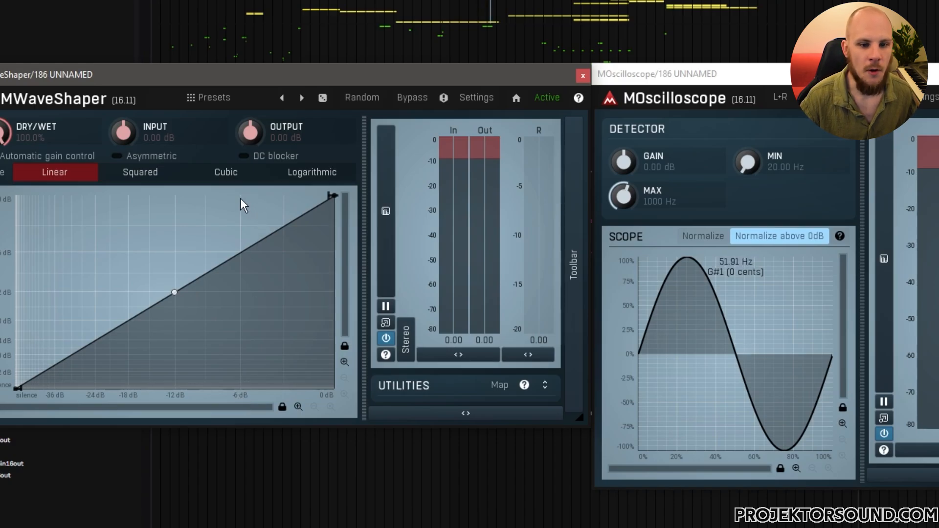
double_click(236, 257)
mouse_move(237, 256)
mouse_down()
mouse_move(249, 245)
mouse_move(241, 253)
mouse_up()
Add a point between the two close curve points near -6 dB and raise it to 0 dB output, forming a narrow spike
click(344, 362)
click(344, 362)
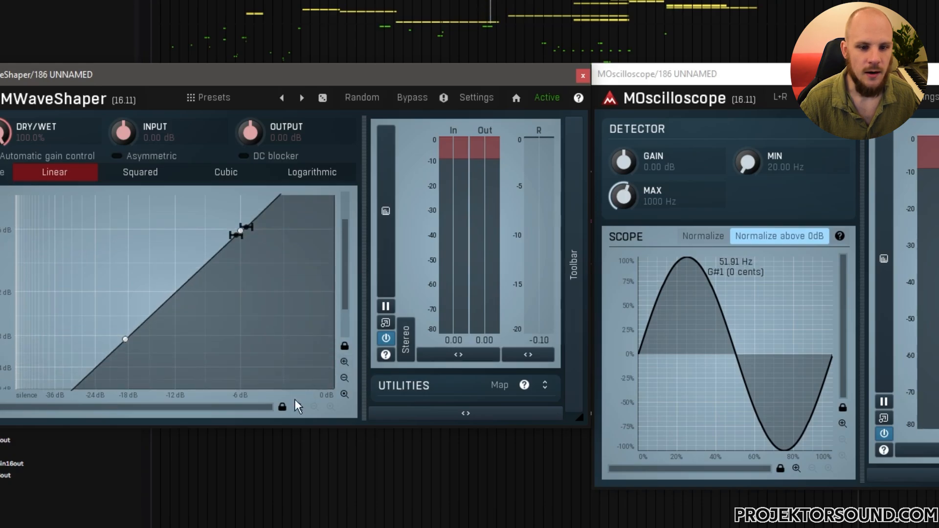
click(297, 407)
click(297, 407)
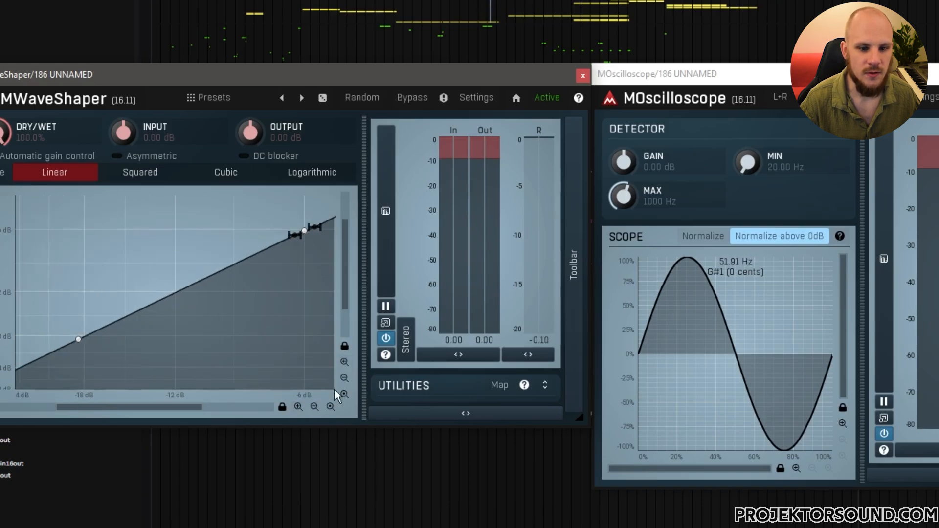
click(344, 362)
click(298, 407)
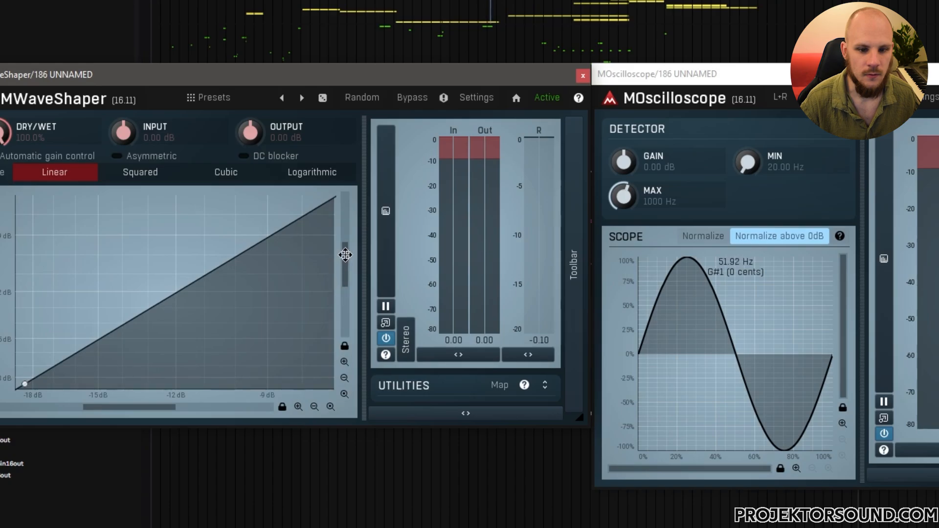
drag(344, 254, 345, 241)
drag(139, 410, 184, 409)
drag(241, 226, 225, 200)
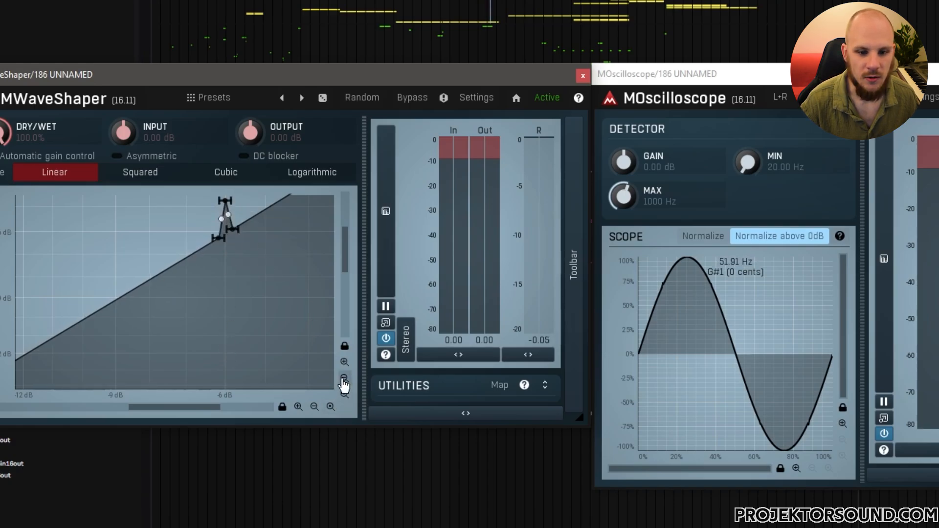
click(345, 394)
click(330, 406)
drag(241, 251, 241, 184)
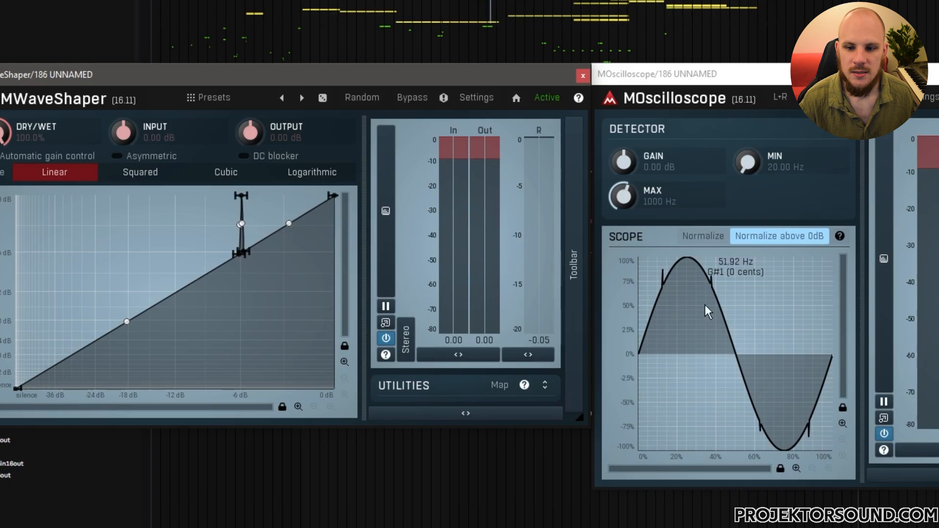
Examine a narrow spike in the falling half of the MOscilloscope waveform up close, and restore the full view
click(796, 468)
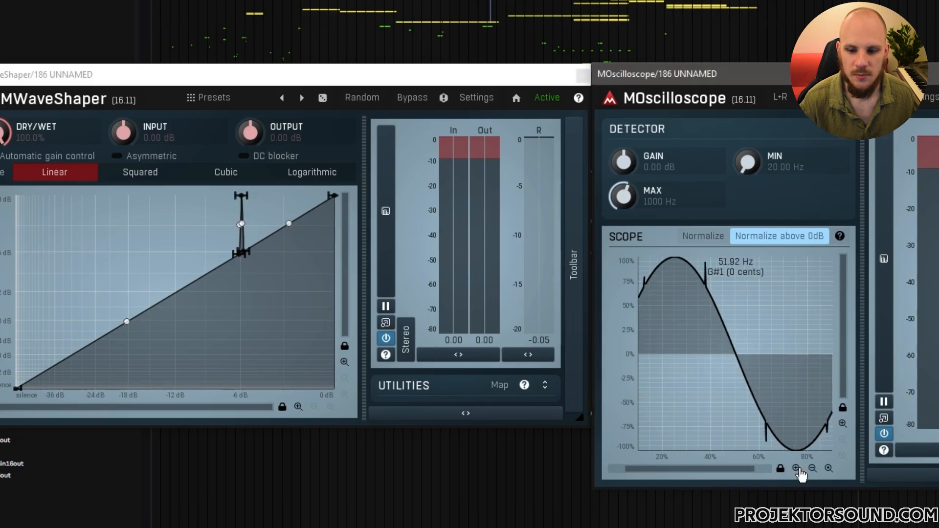
scroll(726, 469, up, 2)
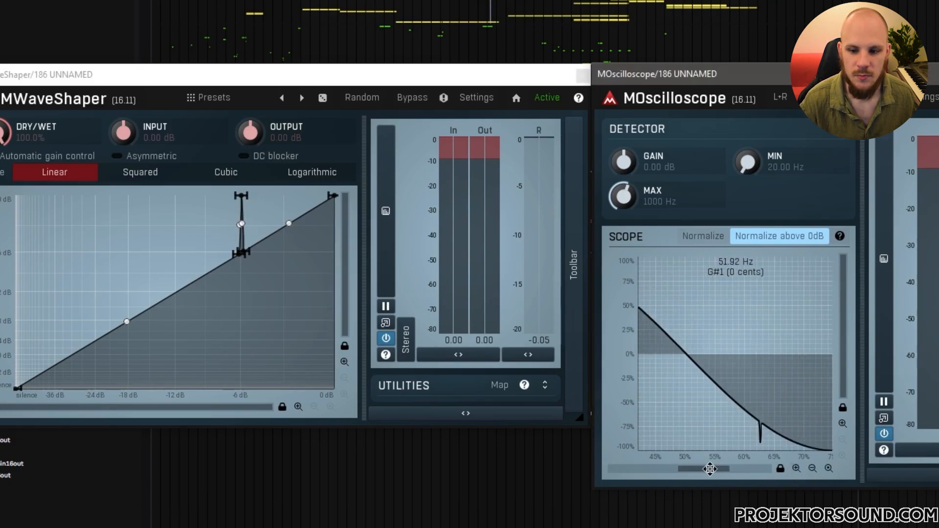
click(797, 468)
click(796, 468)
click(796, 468)
click(797, 468)
click(796, 468)
click(796, 468)
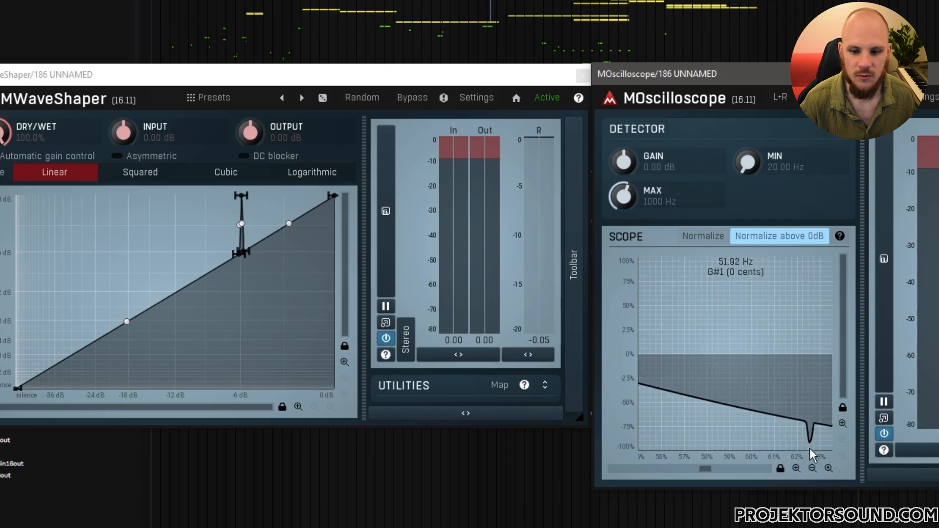
double_click(810, 452)
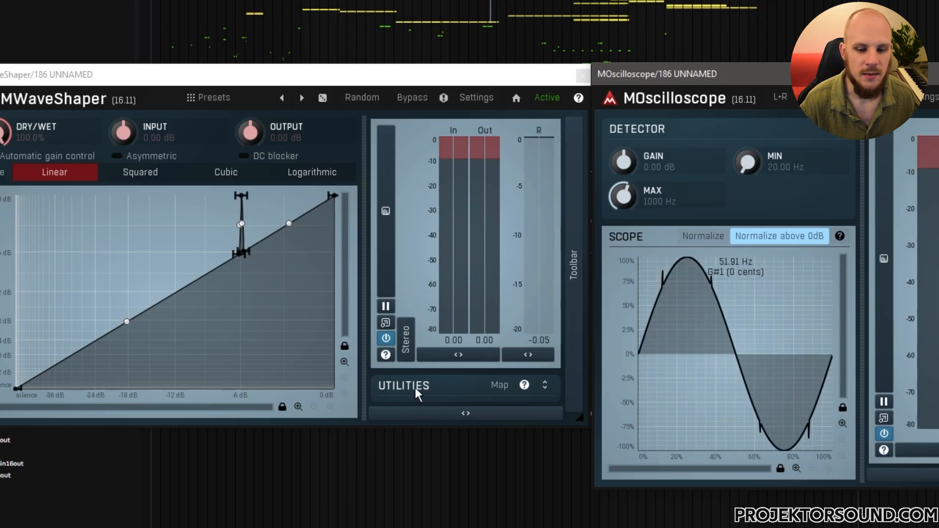
Widen the spike near -6 dB by moving its two base points outward along the shaping curve
click(298, 407)
click(298, 406)
click(297, 406)
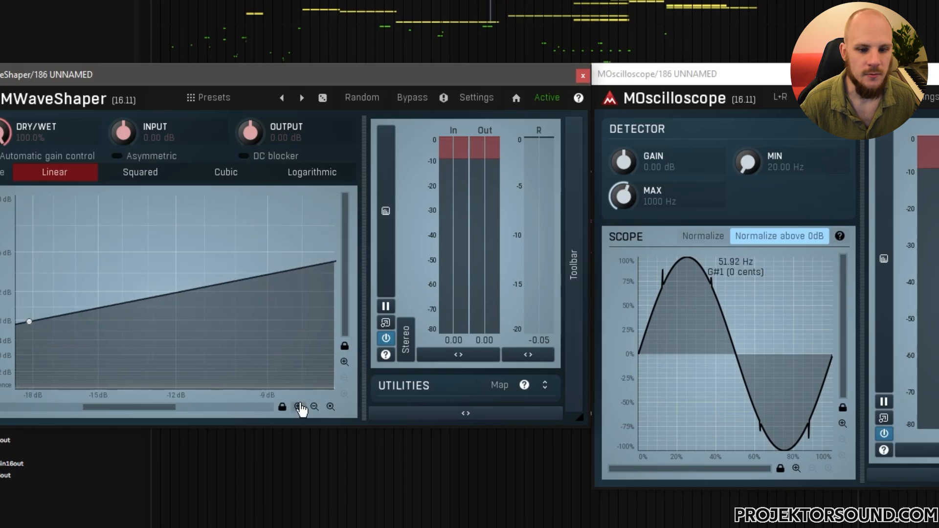
drag(153, 409, 201, 407)
drag(216, 253, 274, 241)
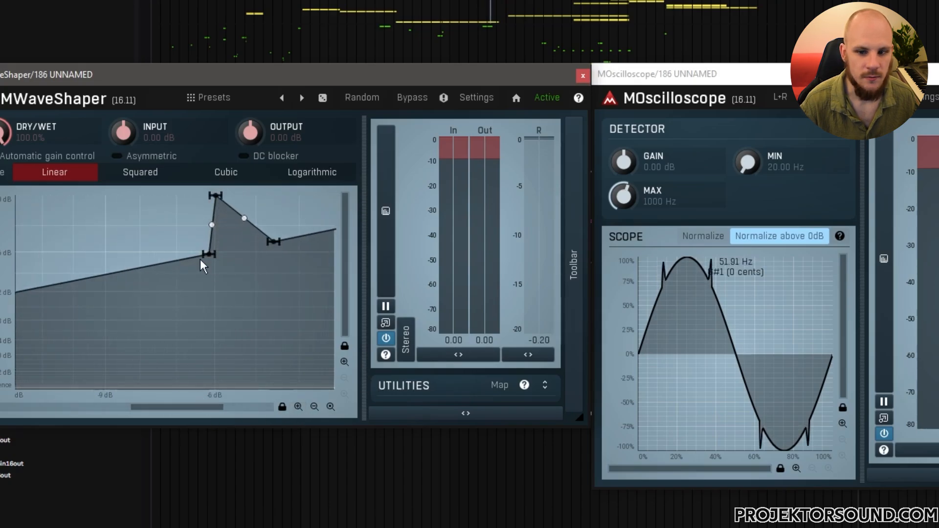
drag(200, 259, 162, 261)
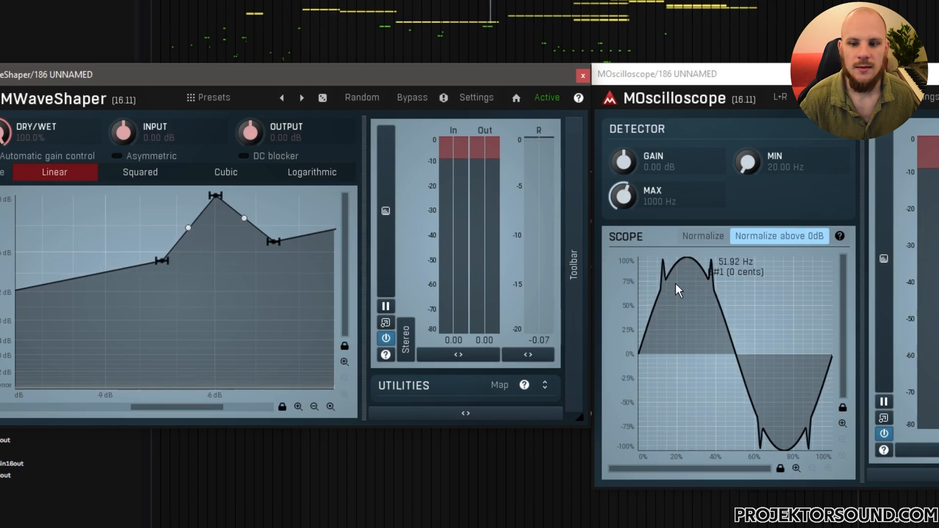
click(329, 406)
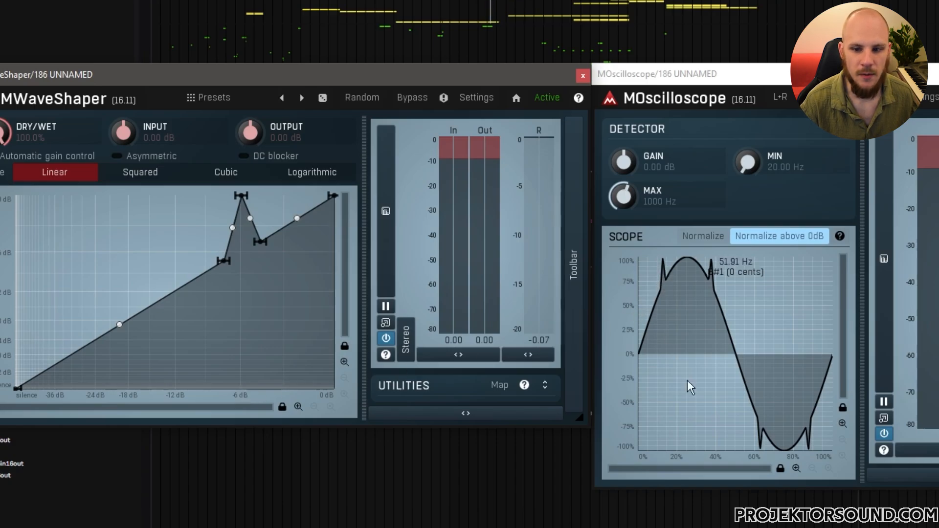
Compare the oscilloscope's spikes with the shaping curve's peak, and close both plugin windows to view the arrangement
click(796, 468)
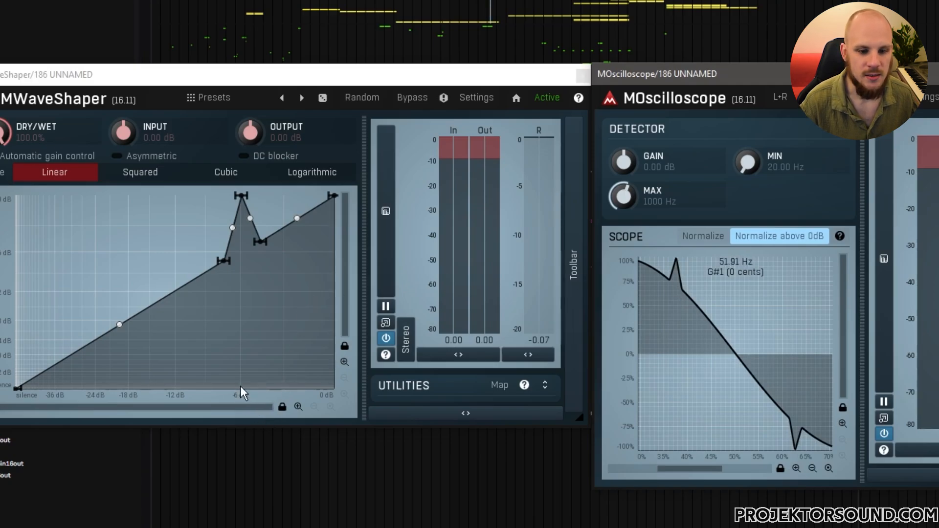
mouse_move(242, 197)
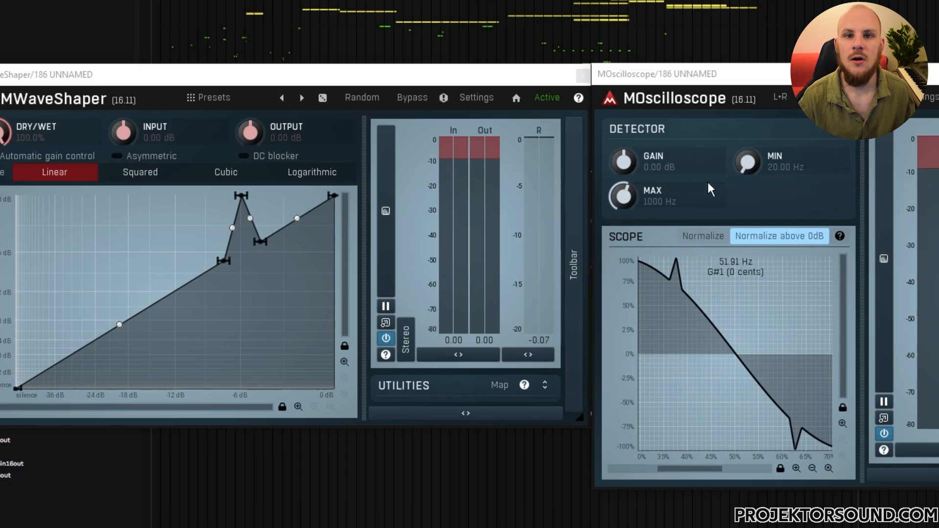
click(860, 74)
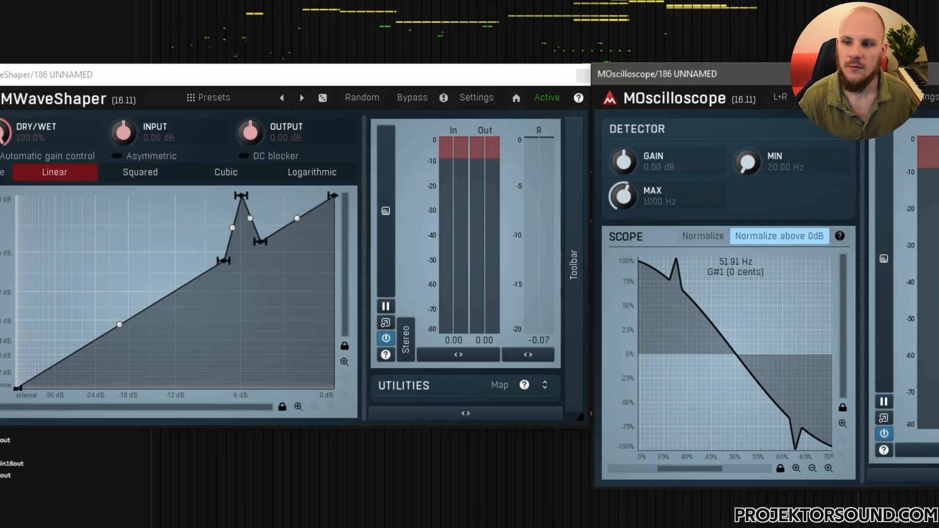
click(581, 76)
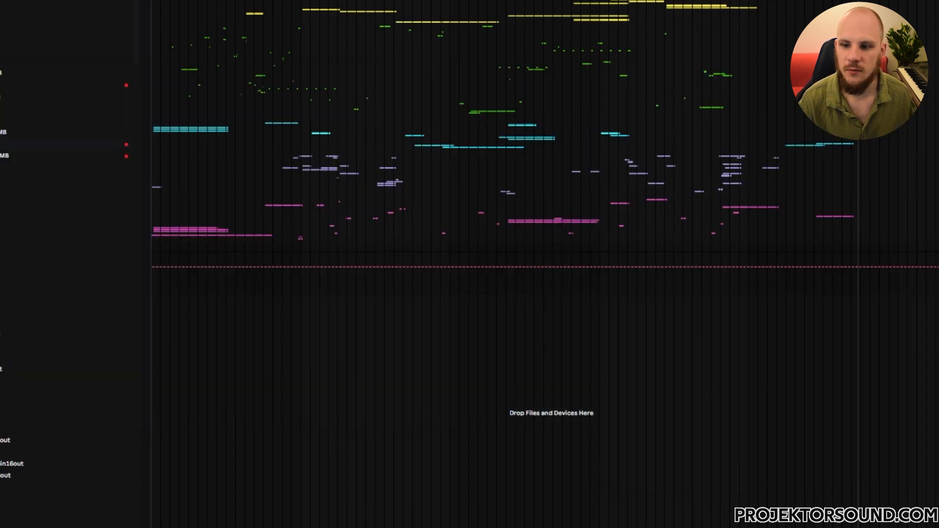
scroll(905, 237, up, 4)
click(937, 109)
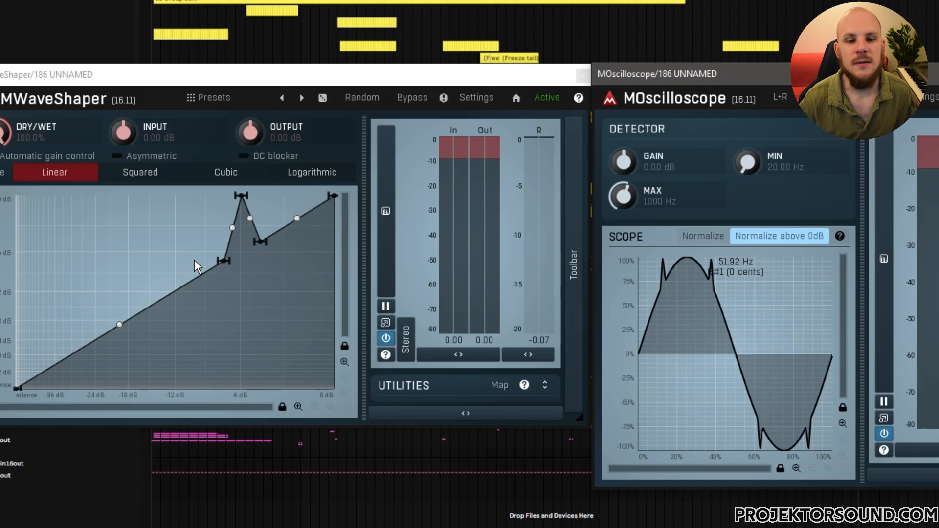
Enable the Asymmetric mode and add a curve point at the centre, at 0% input and 0% output
click(116, 156)
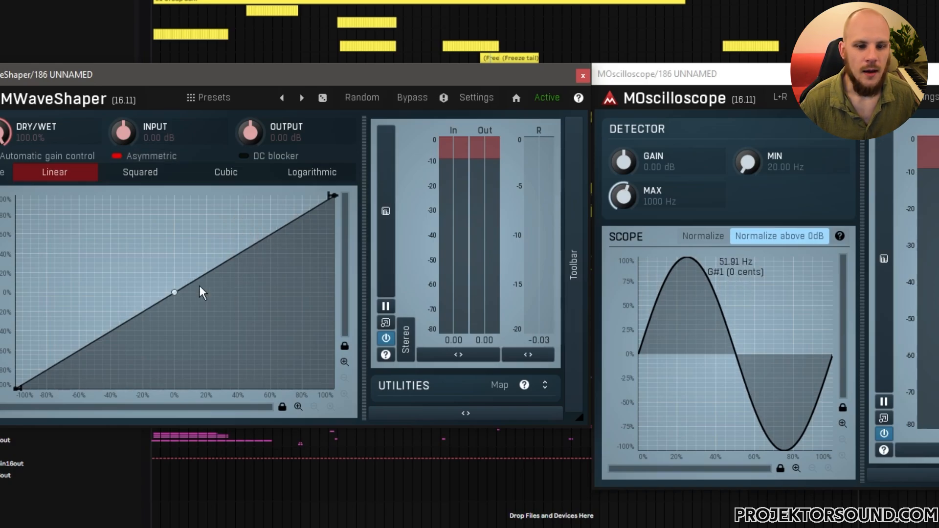
click(175, 291)
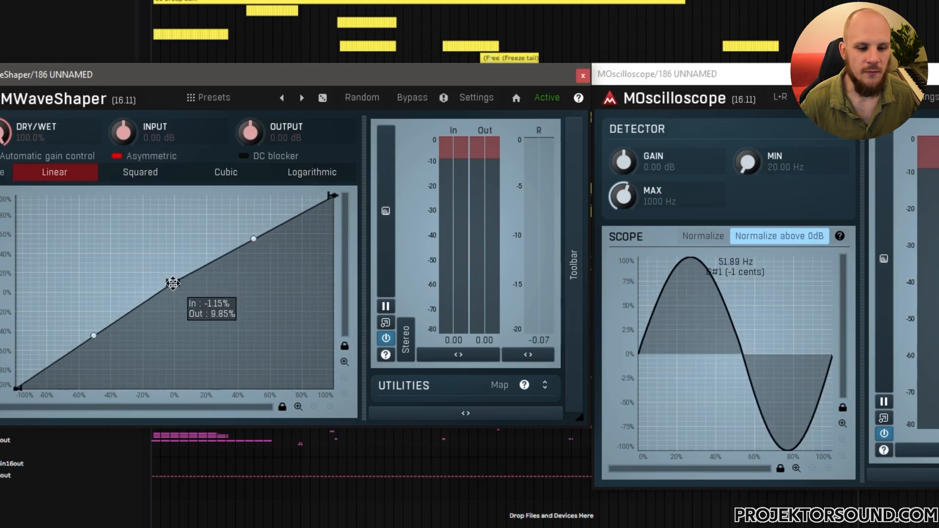
drag(175, 291, 175, 293)
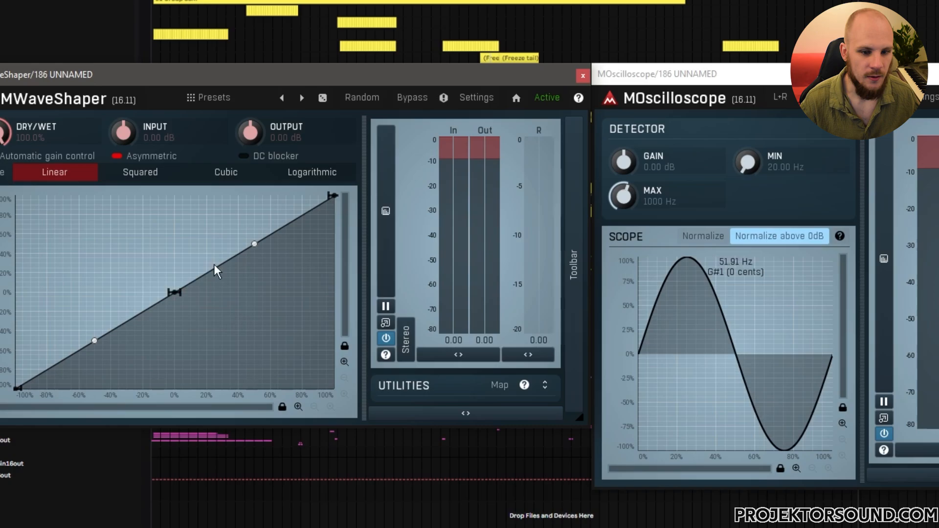
Add curve points near 0% input at about 40% and -50% output, keeping the centre point at 0% input and output
drag(204, 262, 174, 256)
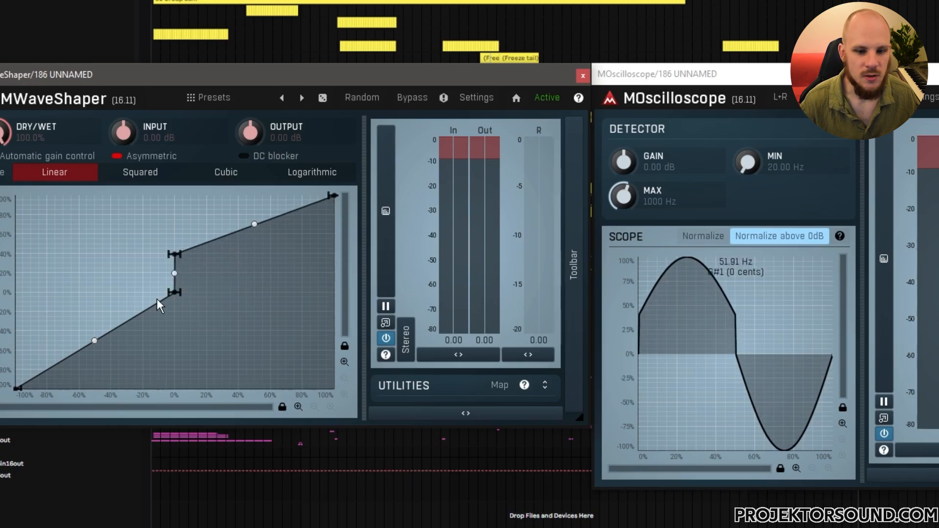
drag(157, 301, 172, 341)
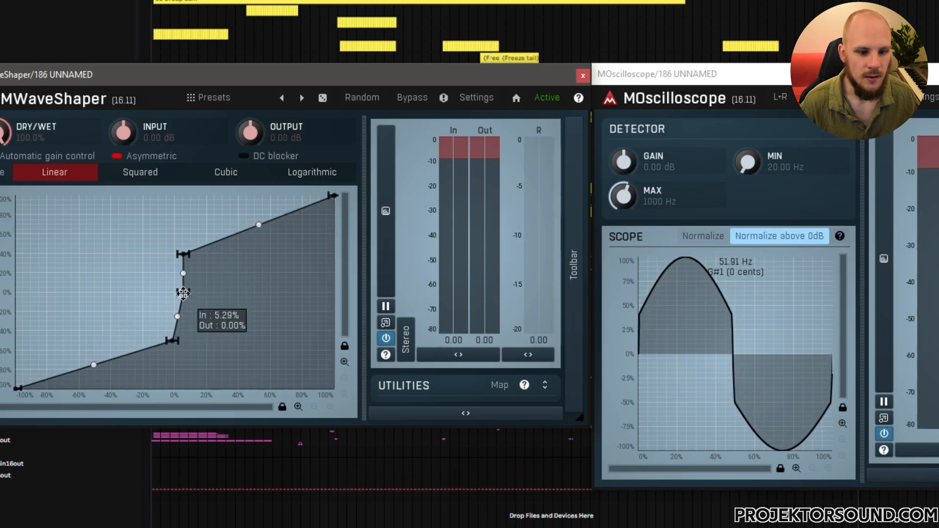
drag(184, 292, 175, 293)
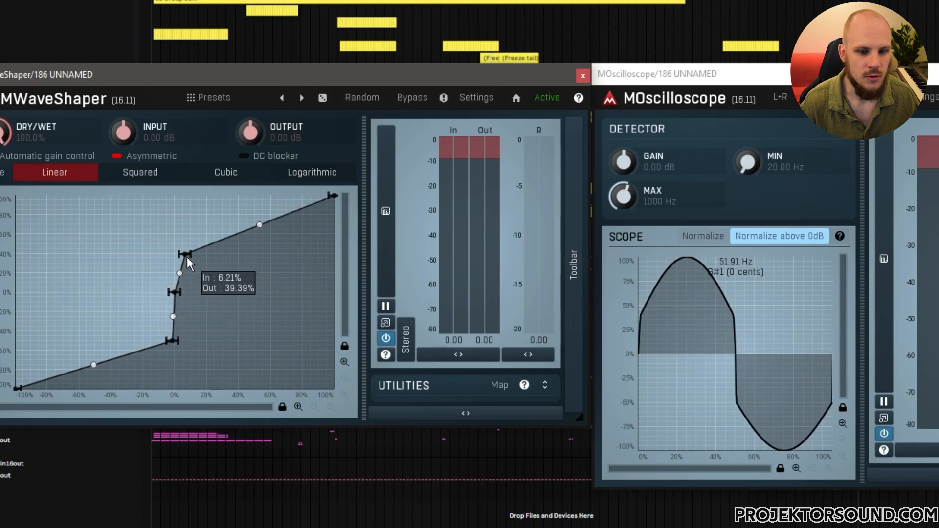
Align the upper inner point at 0% input and about 40% output, and bend both outer segments of the shaping curve outward
drag(186, 254, 174, 254)
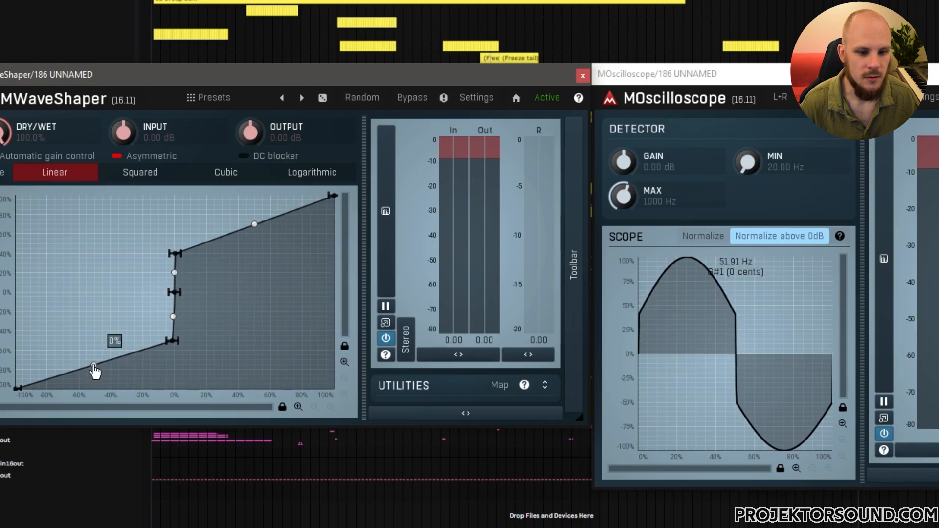
drag(94, 366, 93, 510)
drag(254, 224, 260, 116)
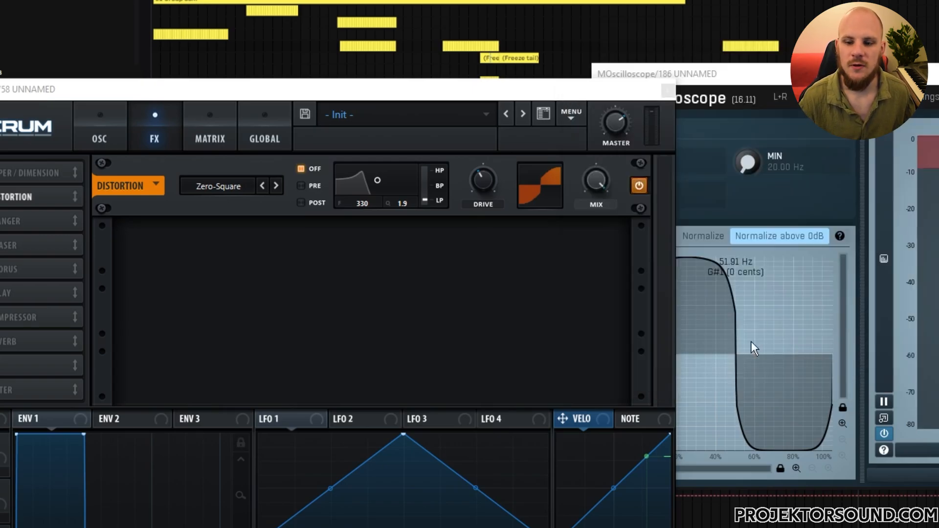
Close the Serum window, set track 186's volume to -6 dB and briefly audition it in solo
click(670, 91)
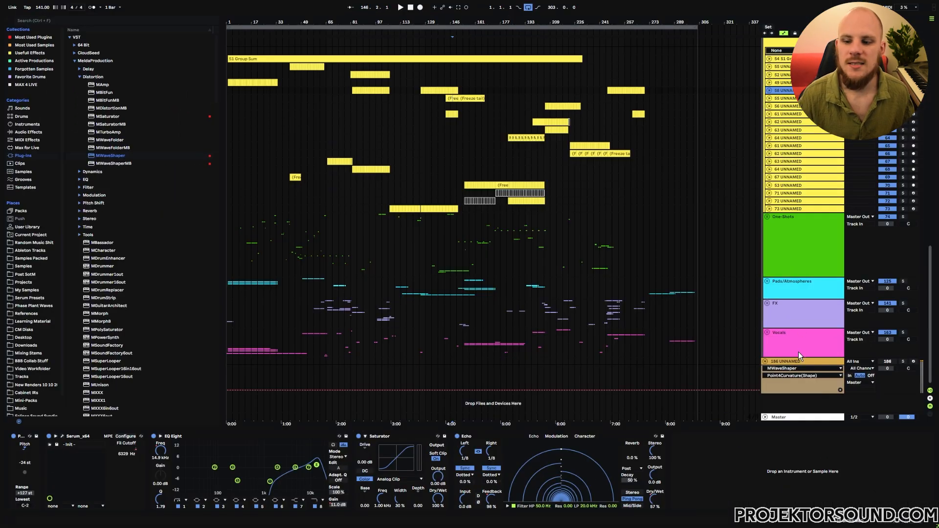
click(793, 361)
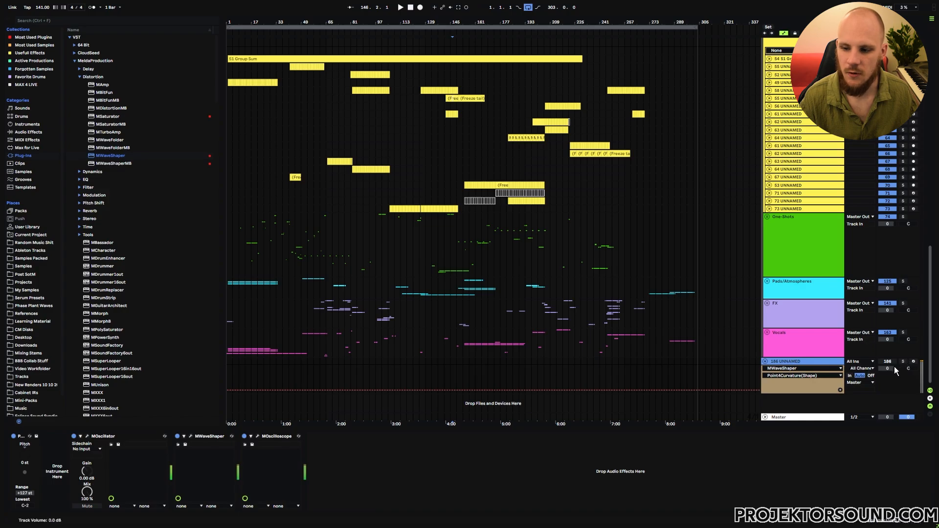
drag(888, 368, 888, 381)
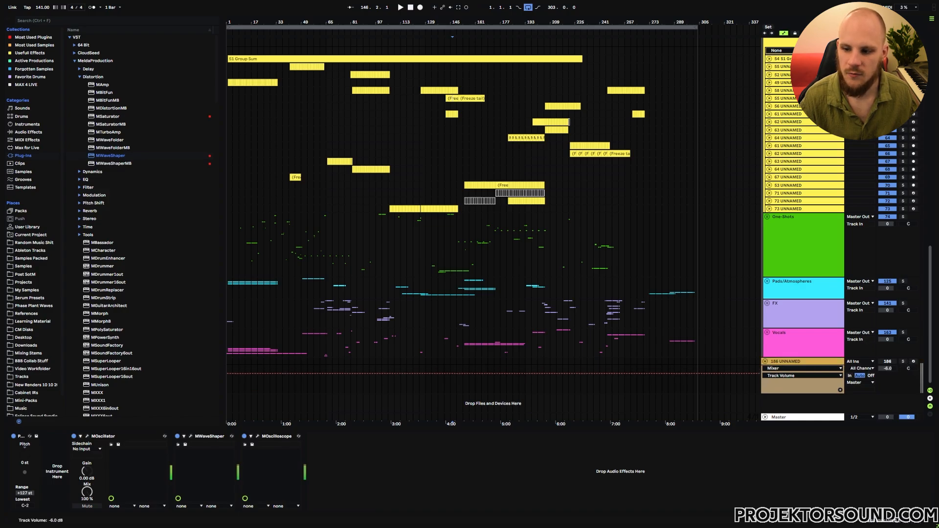
click(903, 362)
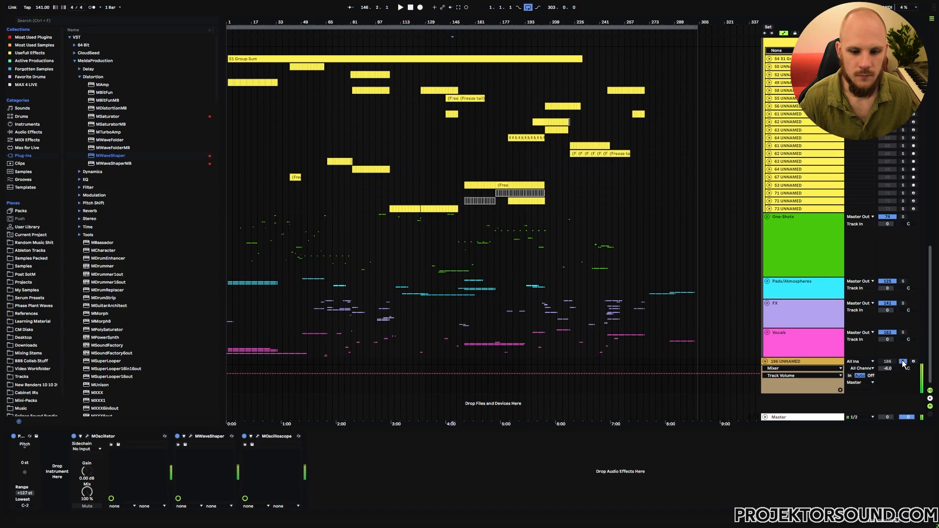
click(903, 362)
click(808, 361)
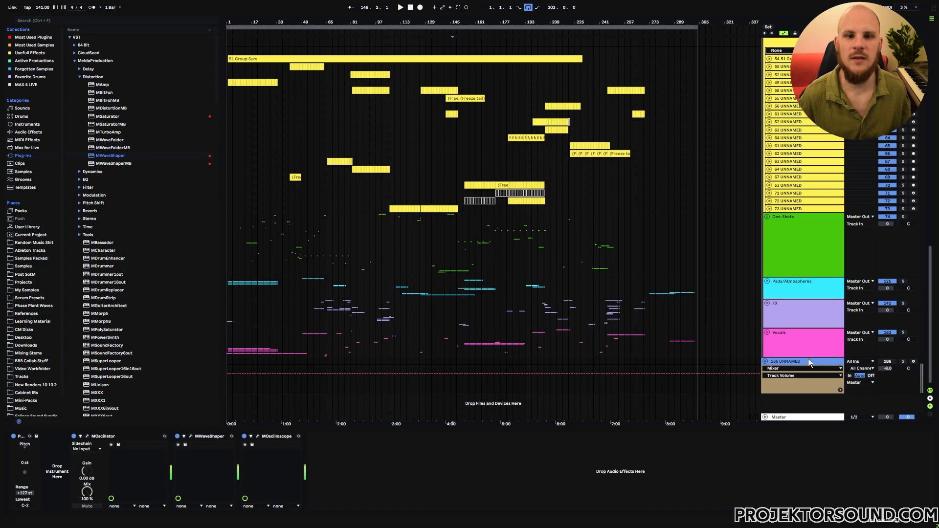
Audition the clip on track 58 and place the insert marker just behind it at bar 153
click(812, 91)
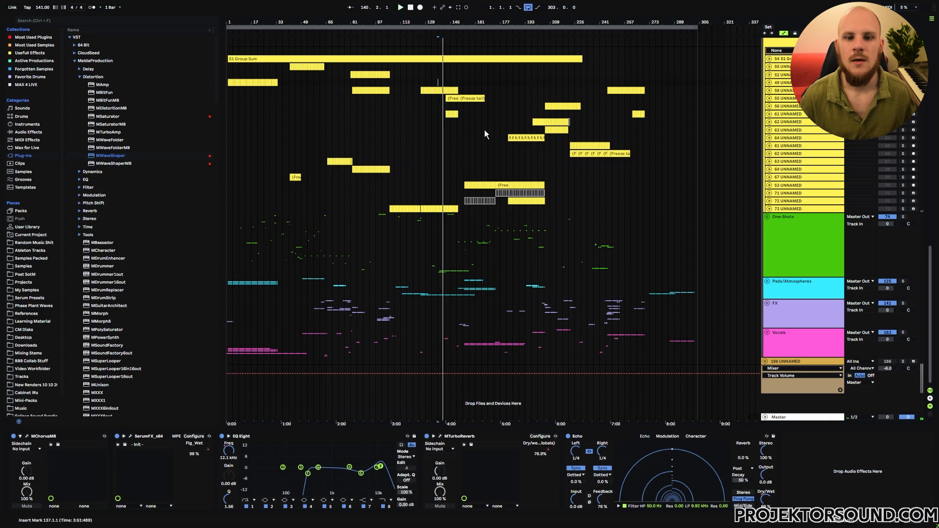
click(451, 92)
shift+click(461, 94)
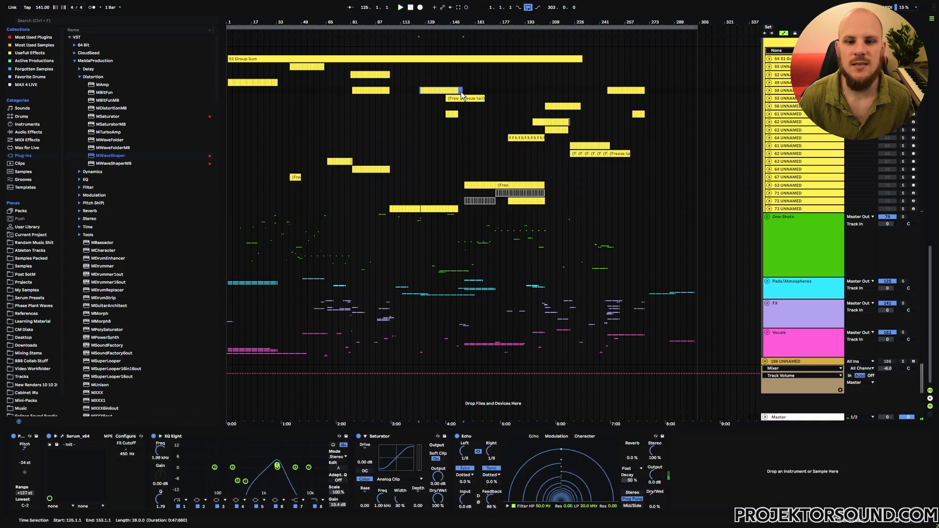
click(461, 95)
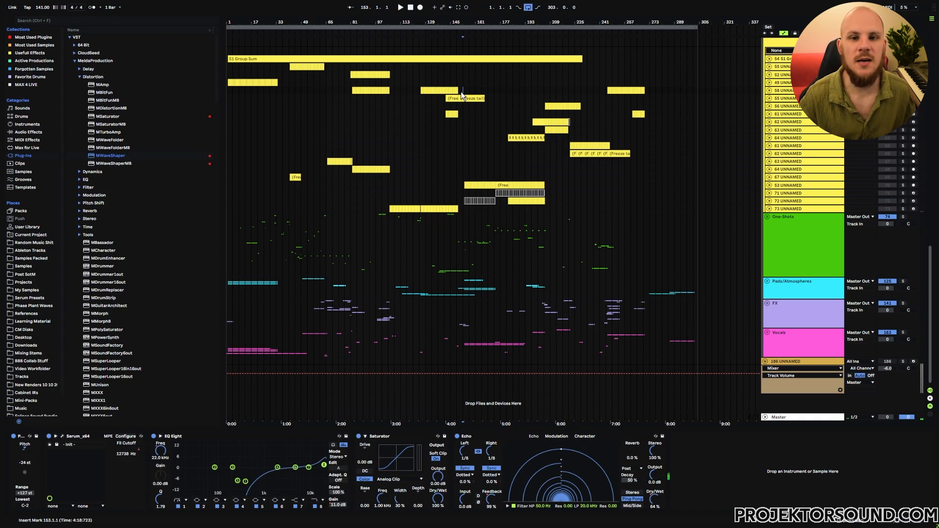
Solo track 186 and lower MOscillator's note step by step to a key below C0
click(904, 364)
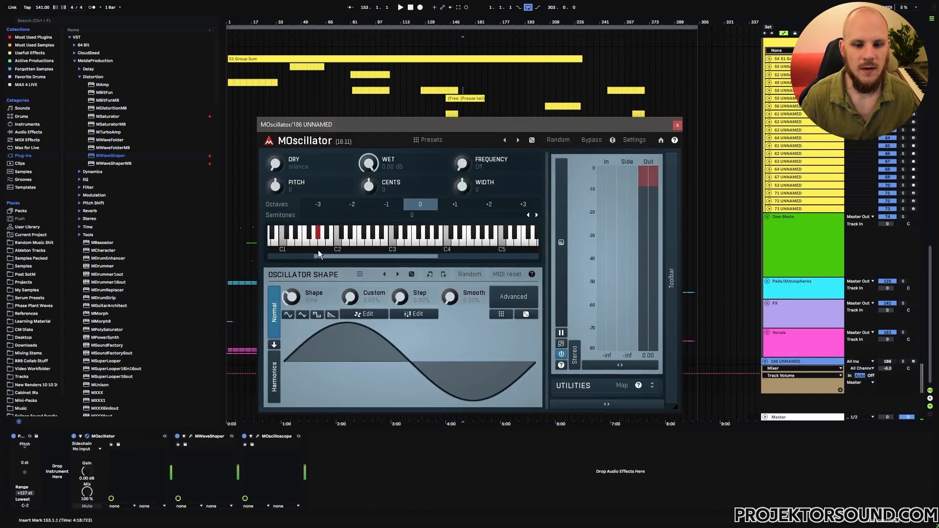
drag(342, 257, 317, 256)
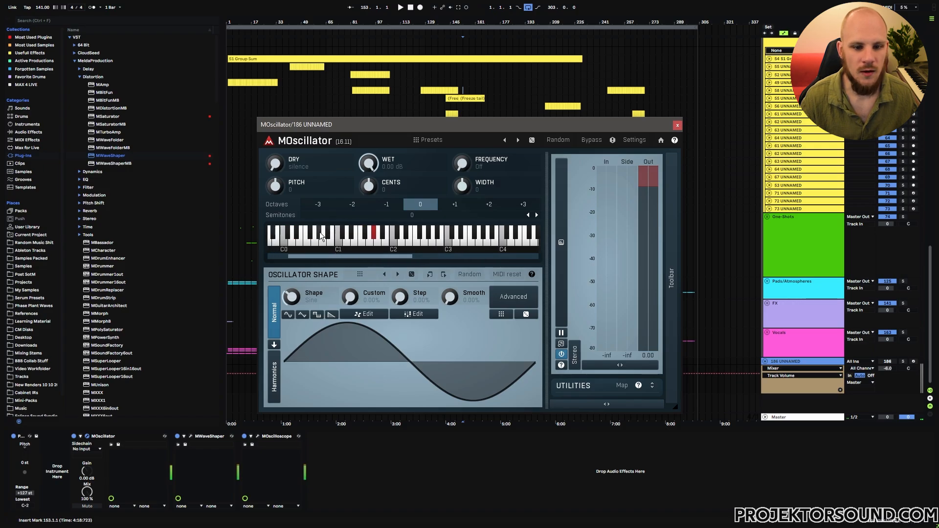
click(319, 234)
click(903, 361)
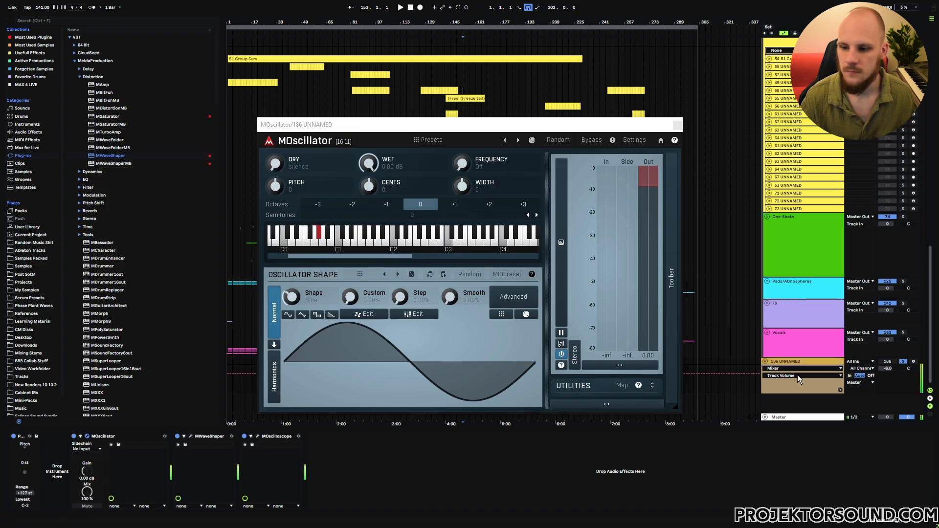
drag(367, 258, 317, 257)
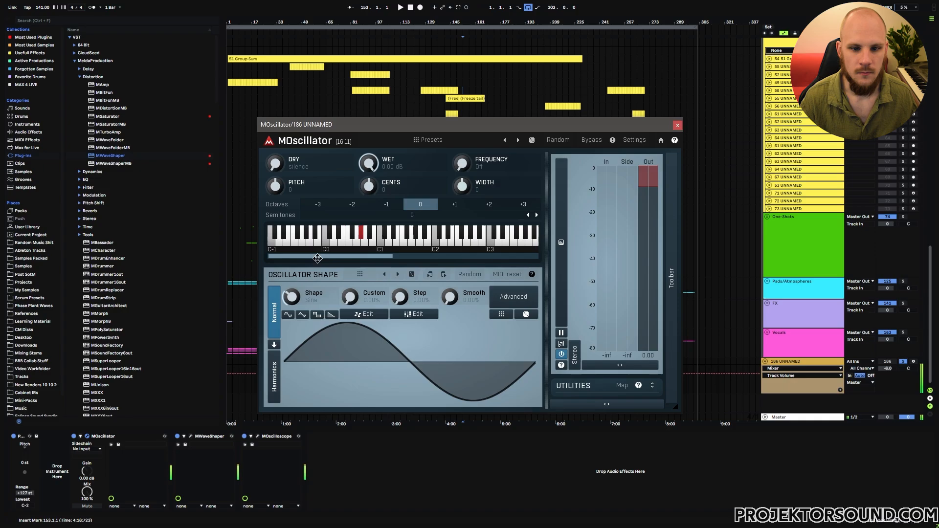
click(307, 236)
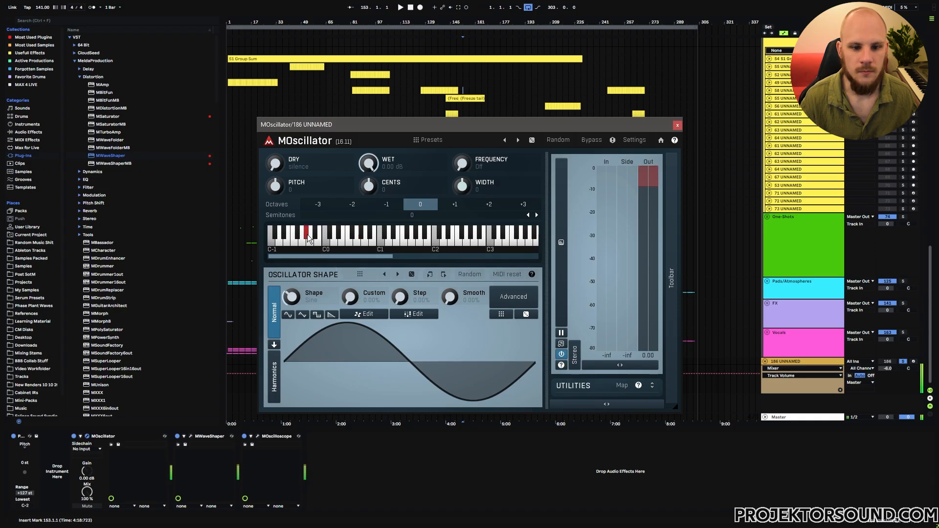
Start playback and examine the steep zero crossing of the shaped waveform in MOscilloscope, ending with the whole cycle in view
click(818, 360)
click(377, 255)
key(space)
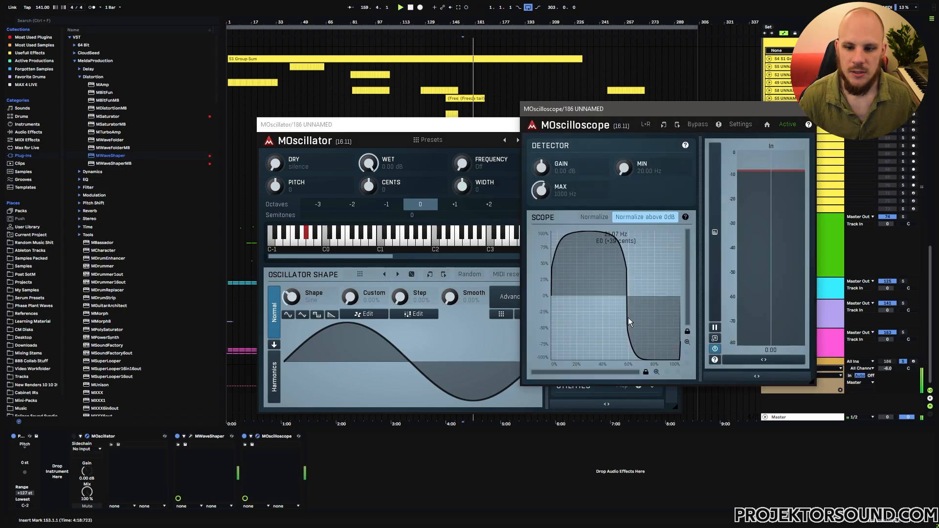
scroll(626, 315, up, 5)
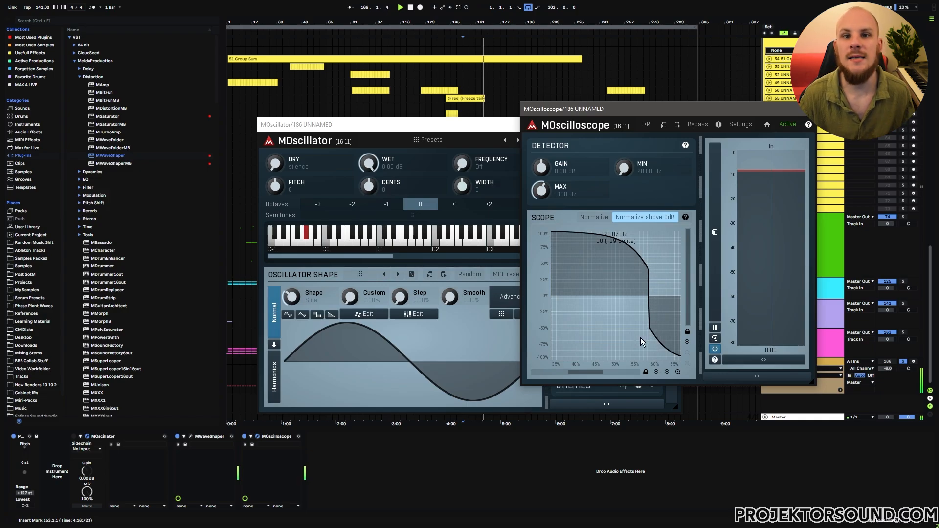
click(667, 372)
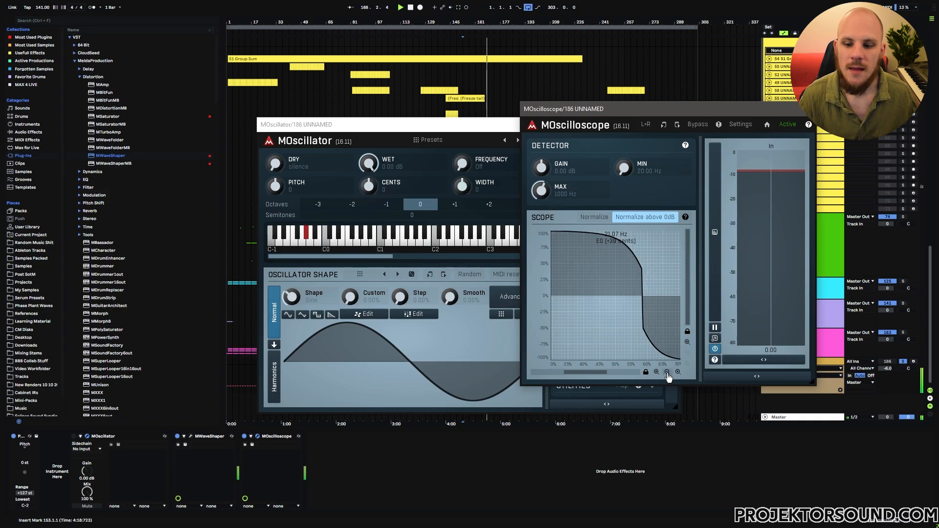
click(667, 372)
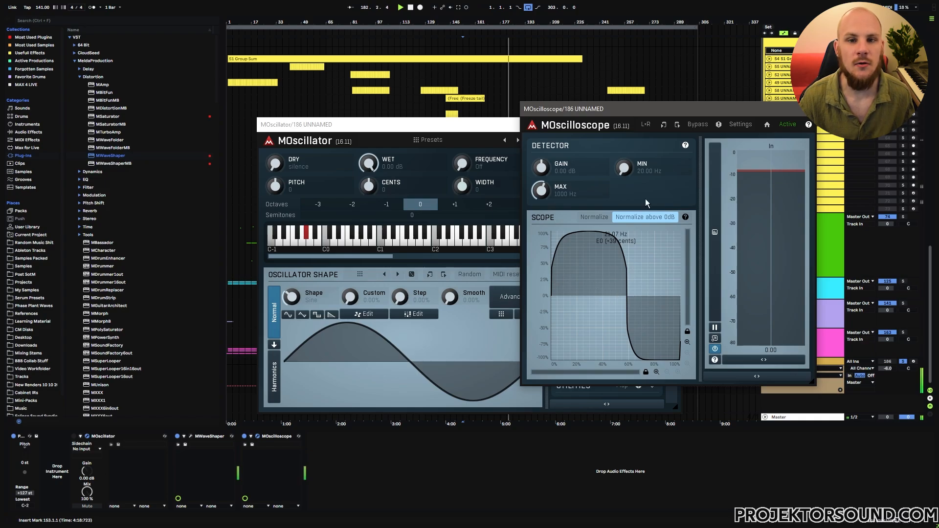
Inspect track 58's effect chain and open its Serum instance to view the Phases filter and the MG Low 24 filter response
click(787, 90)
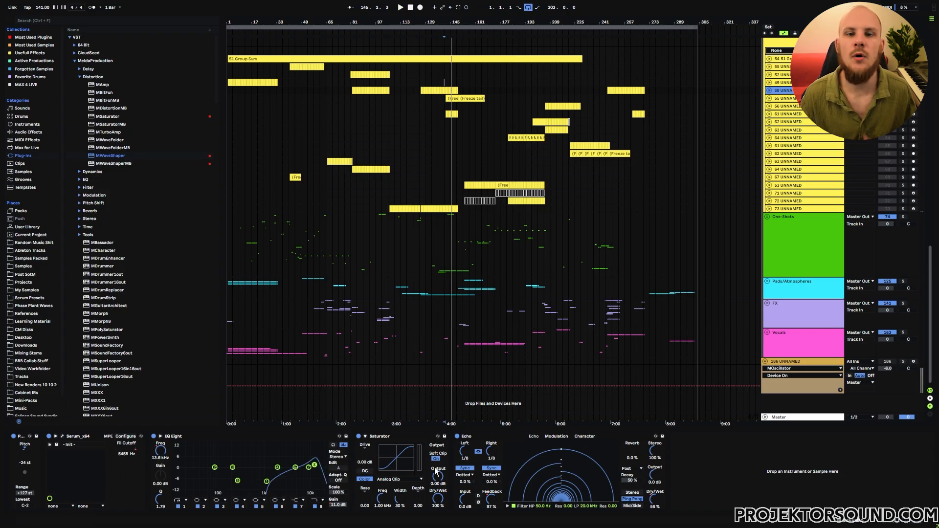
click(473, 437)
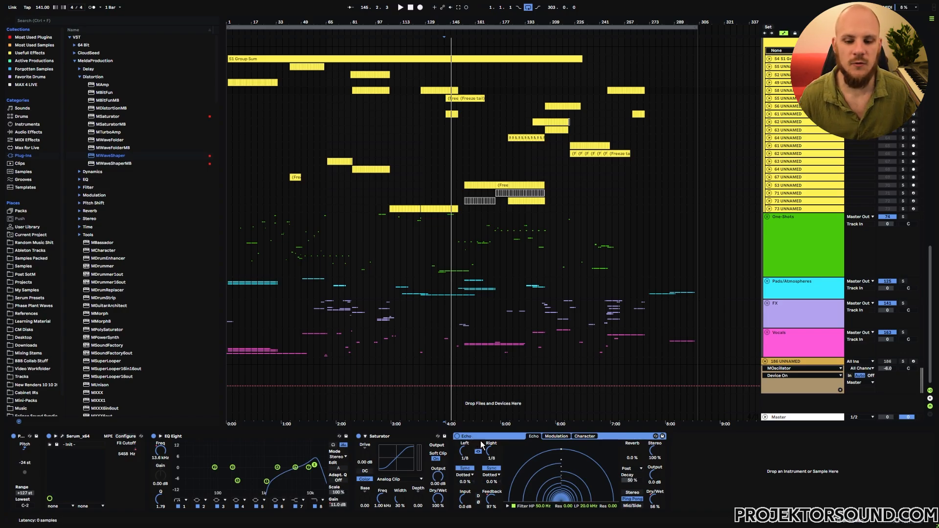
click(583, 505)
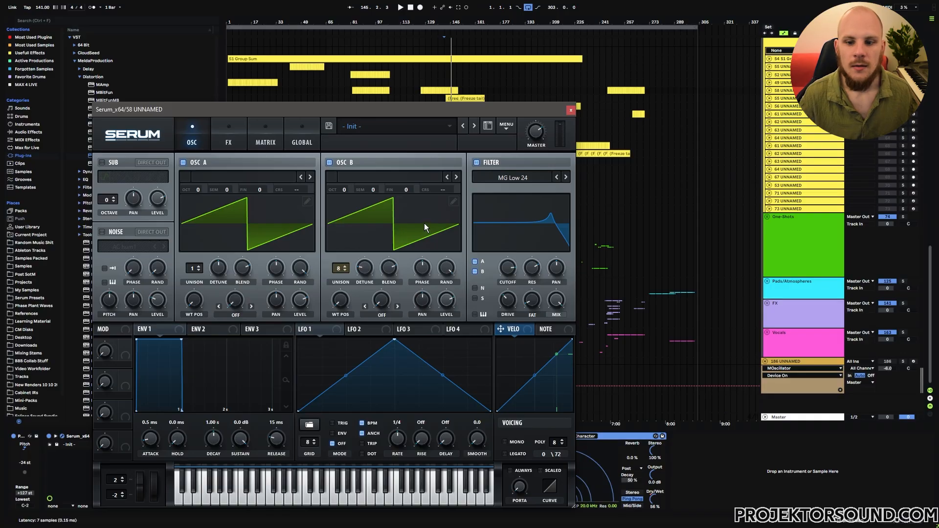
click(523, 228)
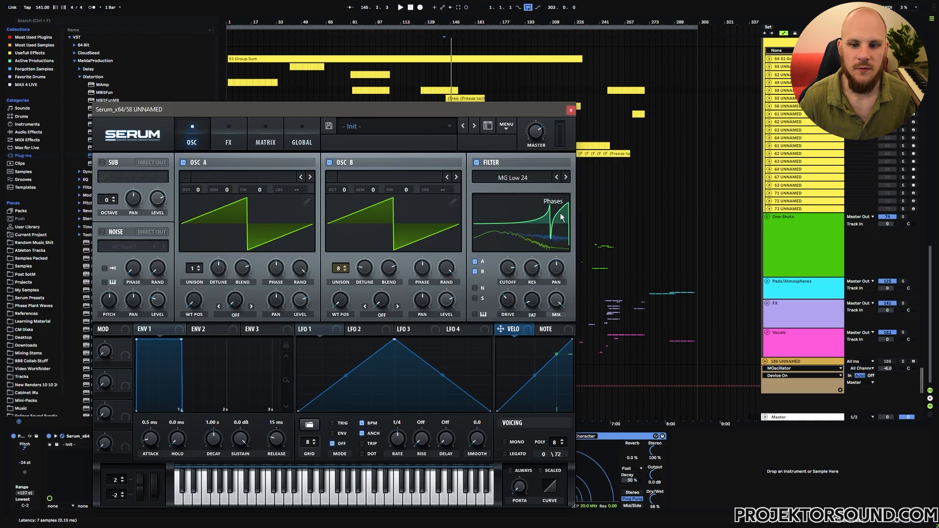
click(524, 233)
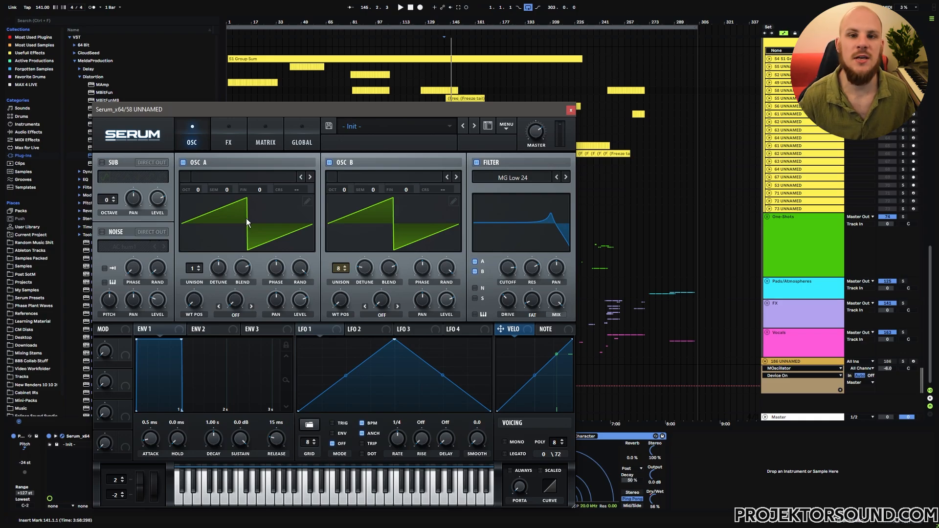
Compare Serum's Zero-Square distortion curve with the saw waveforms of oscillators A and B
click(228, 140)
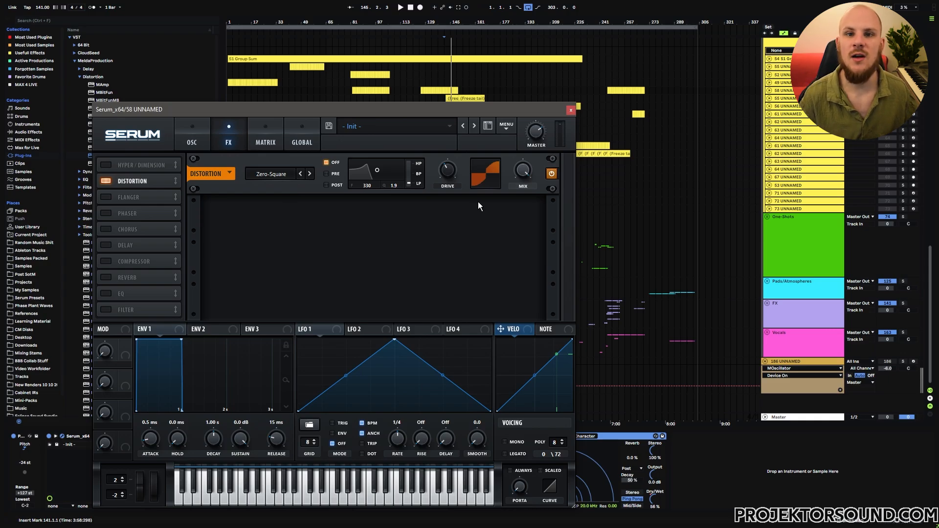
click(191, 139)
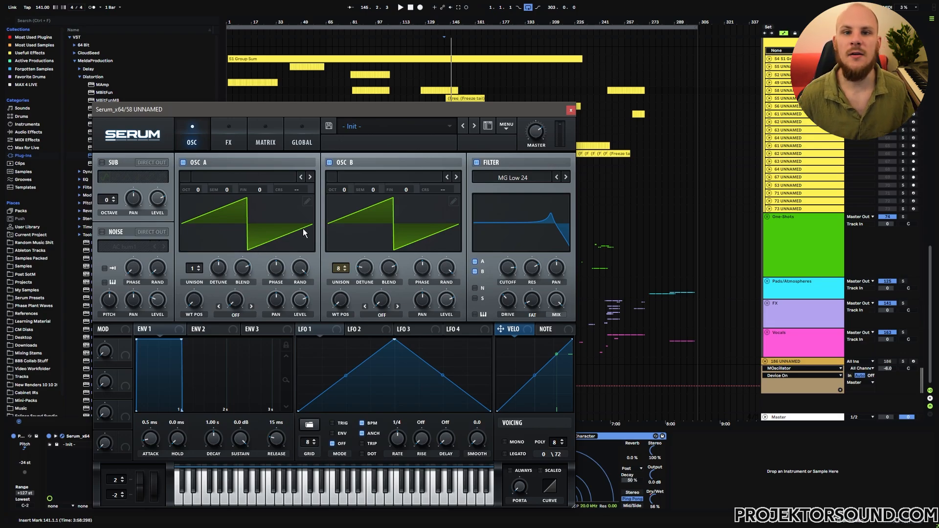
click(227, 137)
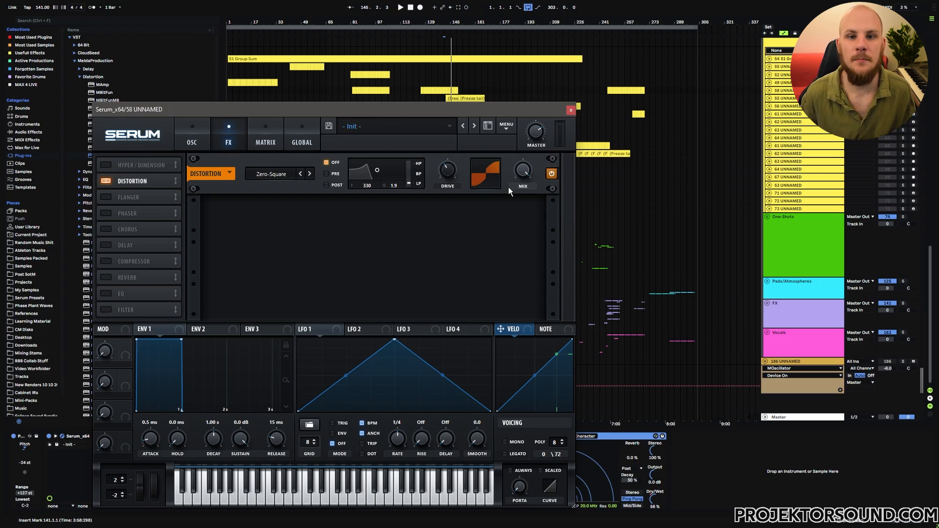
Create a new MIDI track below track 73 and load Serum_x64 on it, with its window moved over the arrangement
click(794, 209)
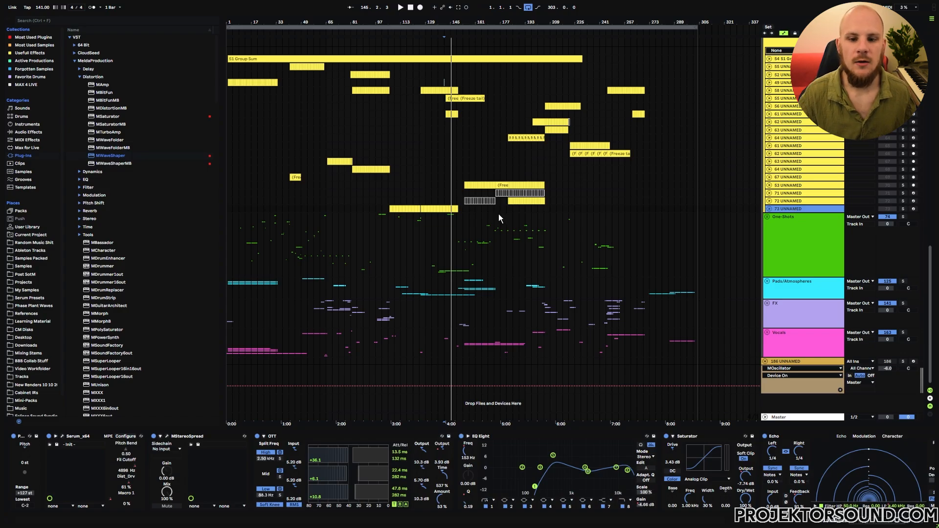
key(ctrl+shift+t)
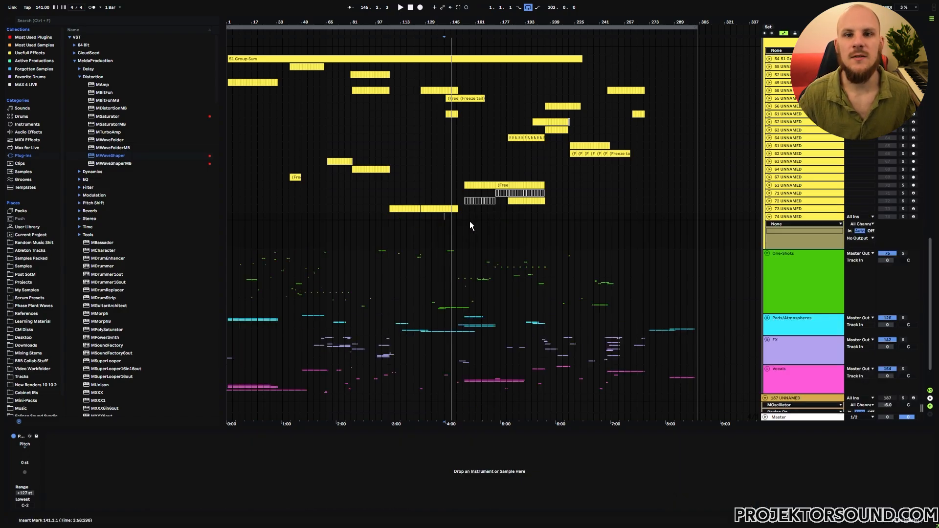
right_click(473, 222)
mouse_move(523, 226)
click(598, 227)
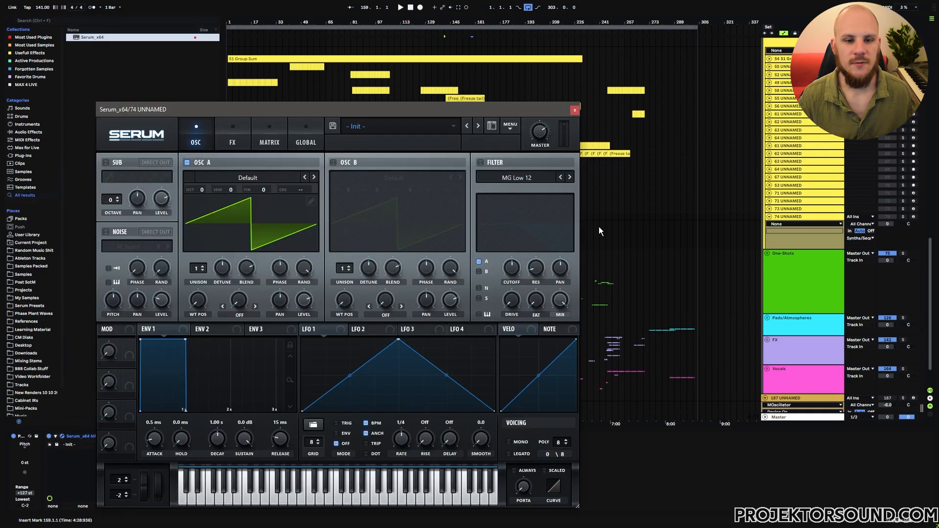
drag(364, 112, 538, 55)
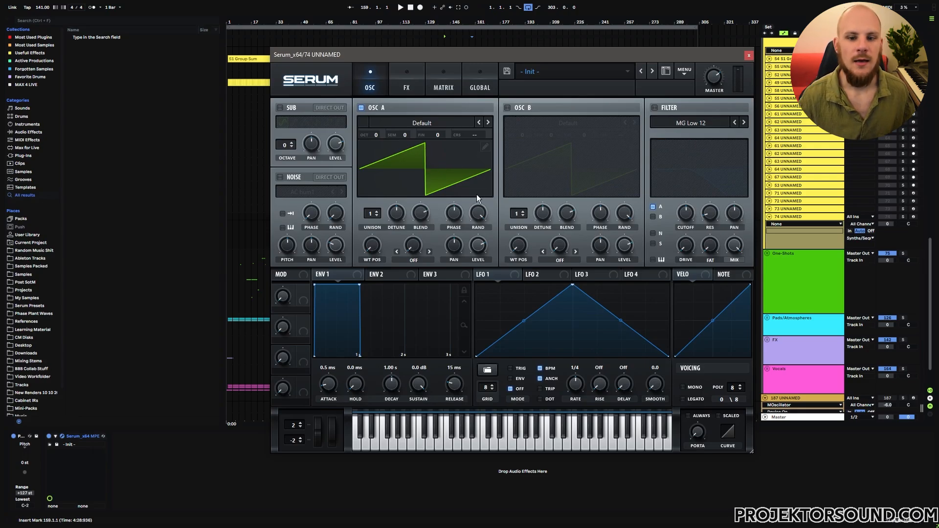
Open oscillator A's wavetable for editing and randomize the phases of all its FFT bins
click(484, 148)
right_click(319, 153)
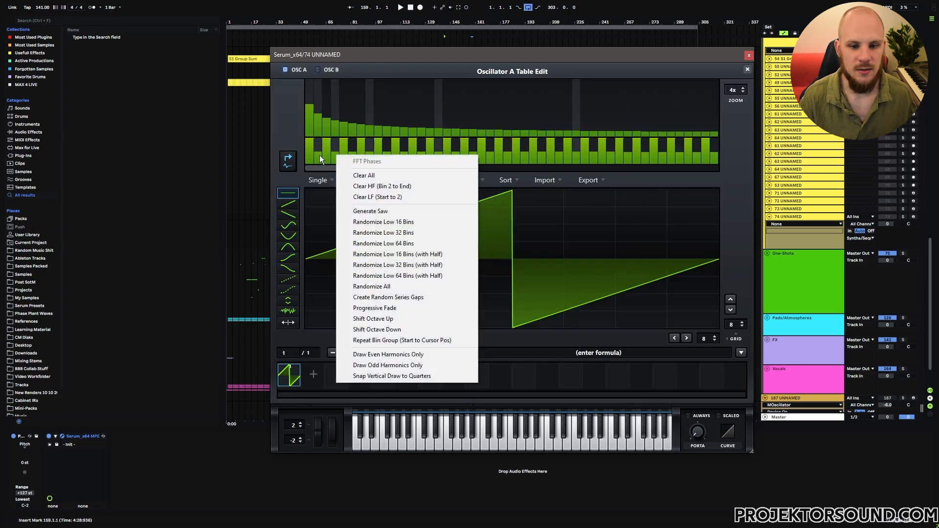
click(383, 290)
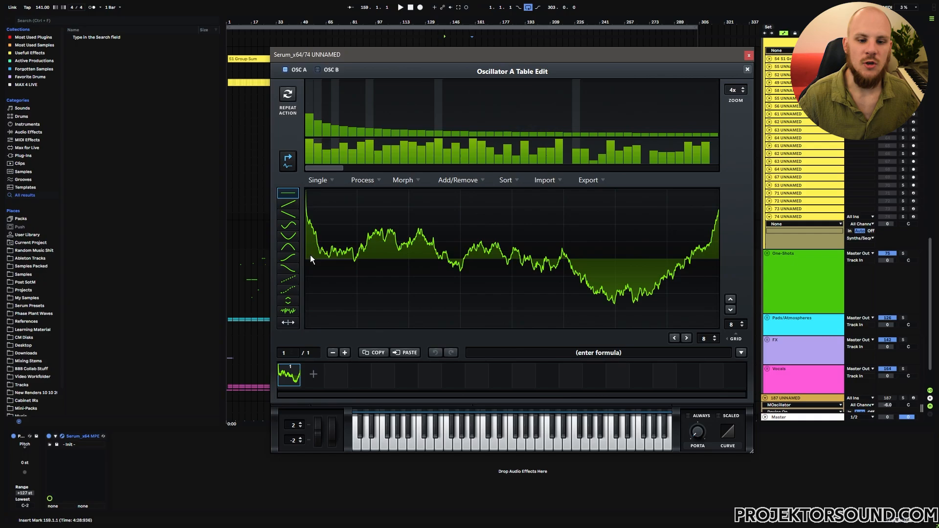
Add a second frame to oscillator A's wavetable and flatten its waveform to a straight zero line
click(311, 381)
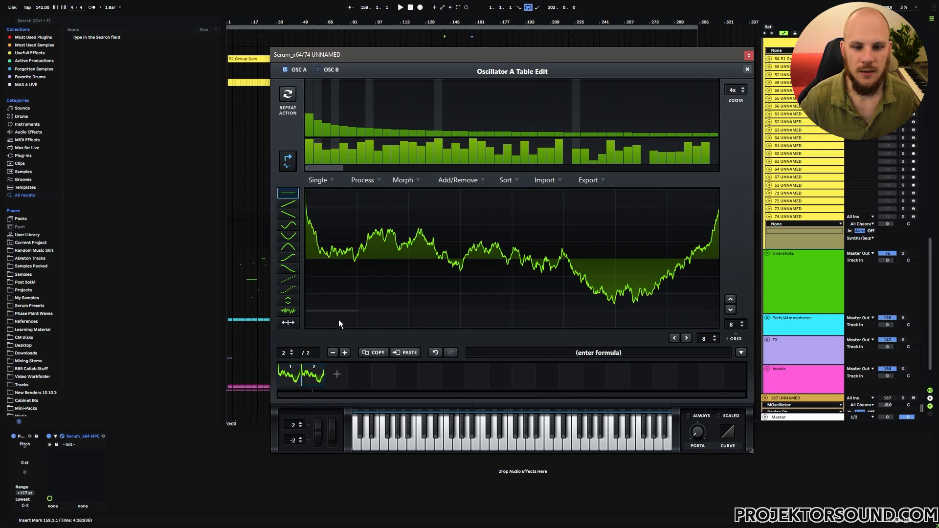
mouse_move(343, 254)
mouse_down()
mouse_move(665, 256)
mouse_move(494, 256)
mouse_up()
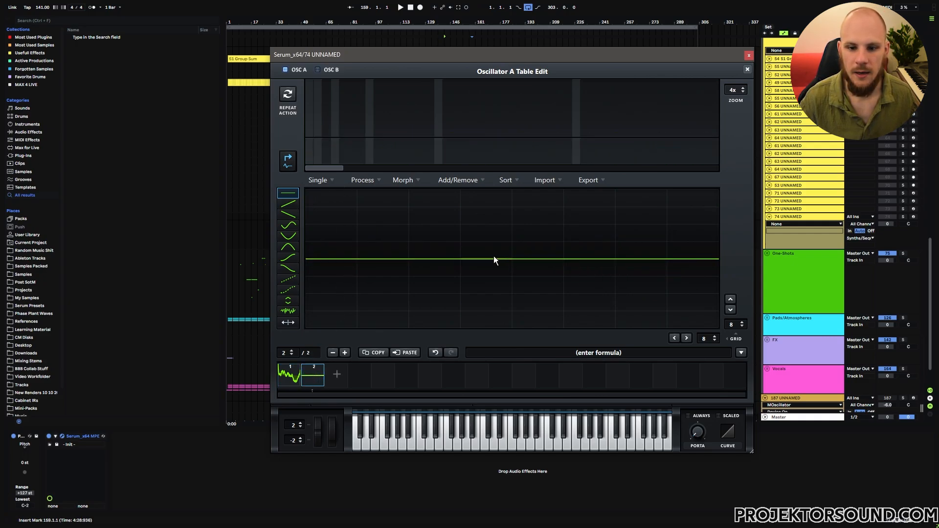
Draw a single sine cycle across frame 2 using a 1 by 1 grid, and paint its harmonic bin levels starting at about 39%
click(292, 227)
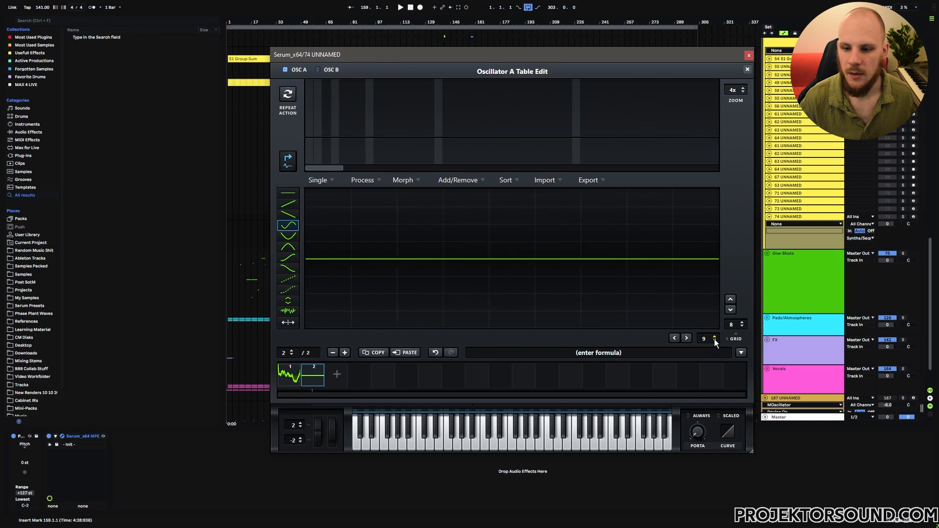
click(743, 326)
drag(667, 314, 508, 327)
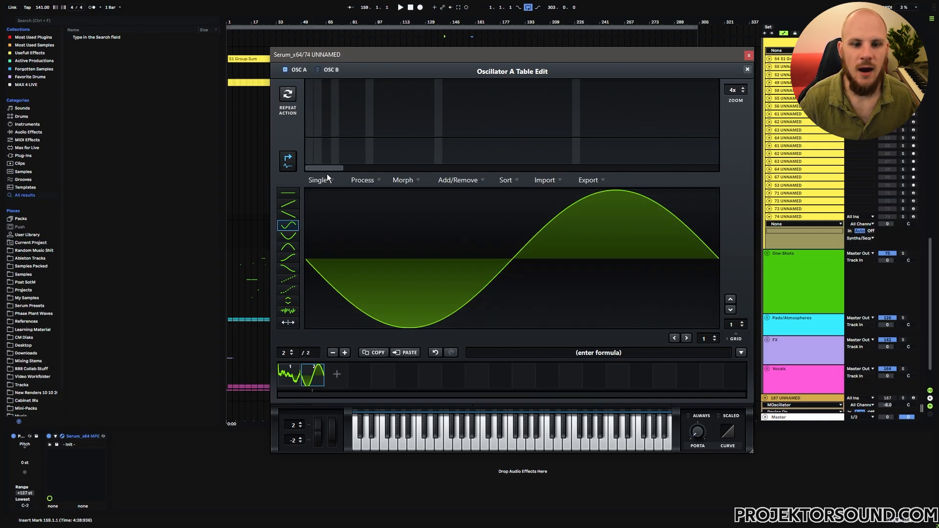
click(310, 114)
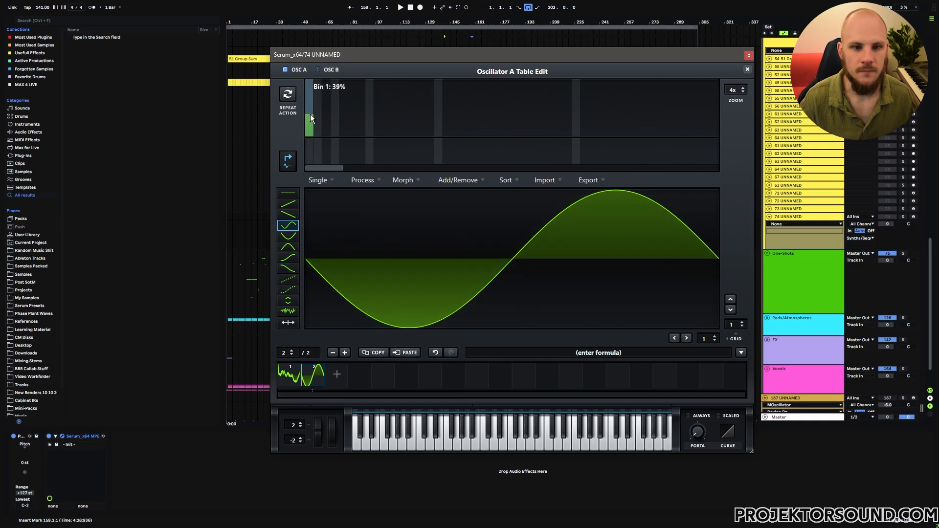
drag(326, 120, 596, 122)
Examine frame 1's harmonic bins through to the highest ones and close the wavetable editor
drag(327, 167, 447, 168)
drag(372, 126, 484, 127)
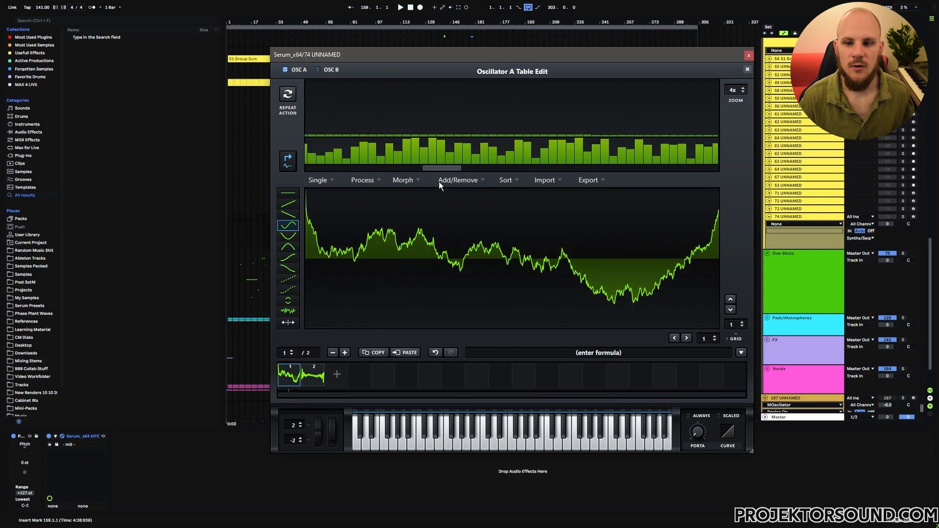
drag(438, 171, 709, 180)
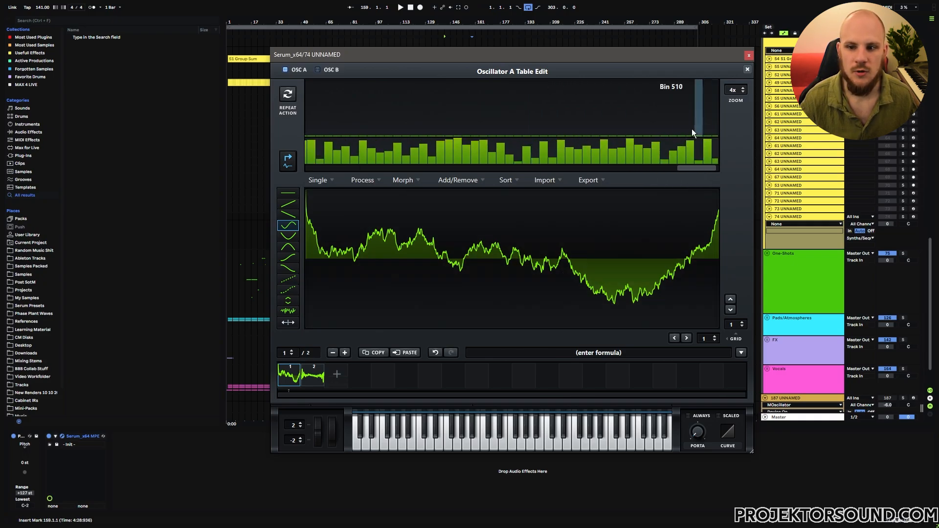
click(747, 69)
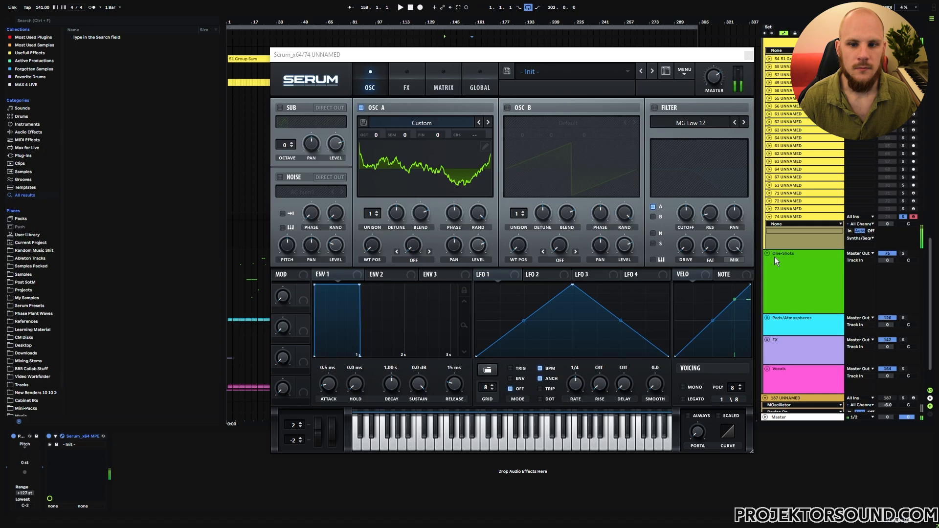
Compare oscillator B's default saw with oscillator A's randomized-phase wavetable by sounding each one alone, ending with only oscillator A enabled
click(507, 108)
click(361, 108)
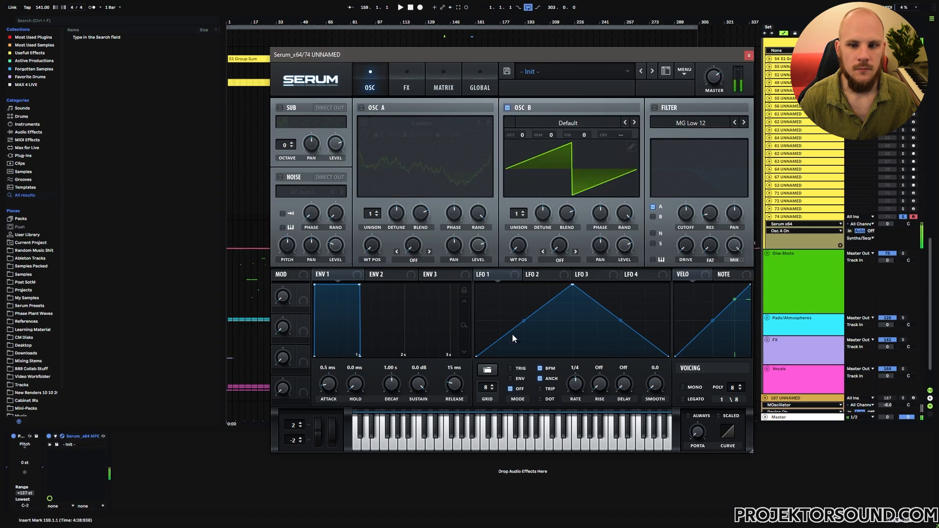
click(360, 107)
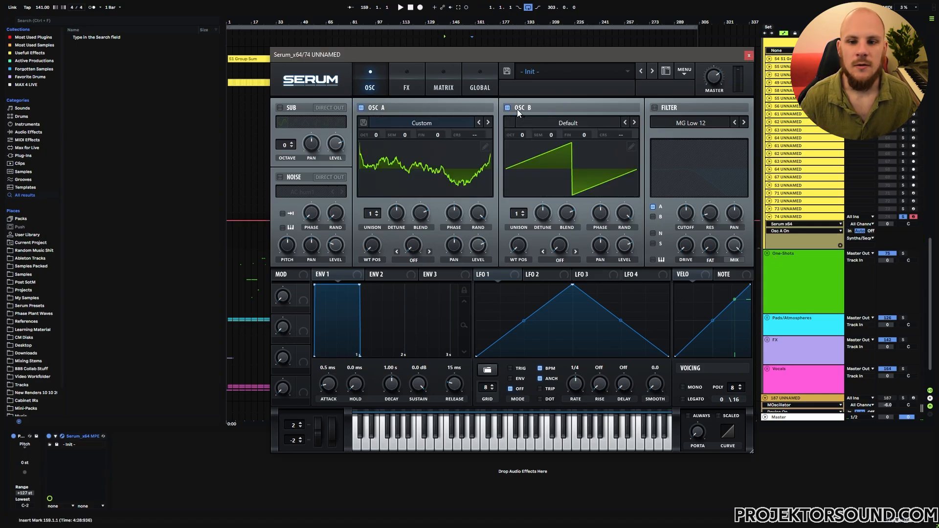
click(507, 108)
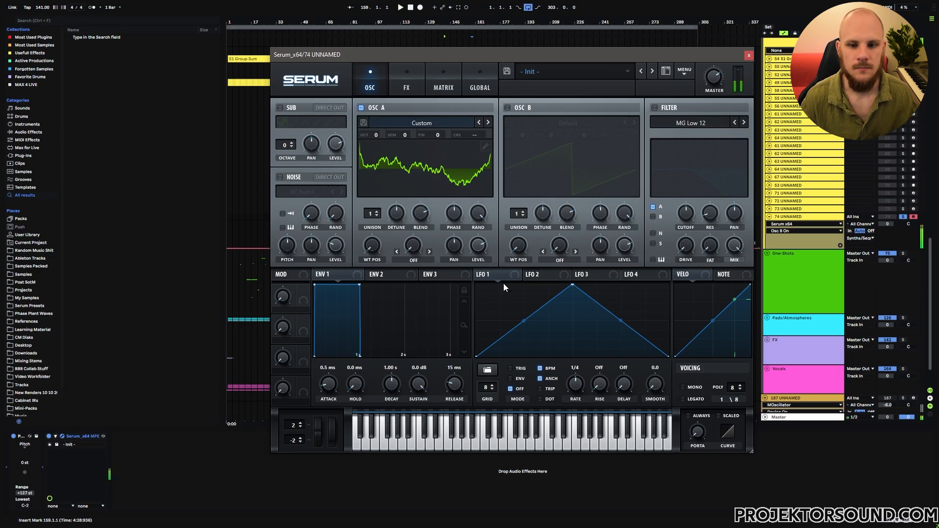
Add an EQ Eight after Serum on the track, show its full display, and shift the Serum window up to uncover it
right_click(160, 463)
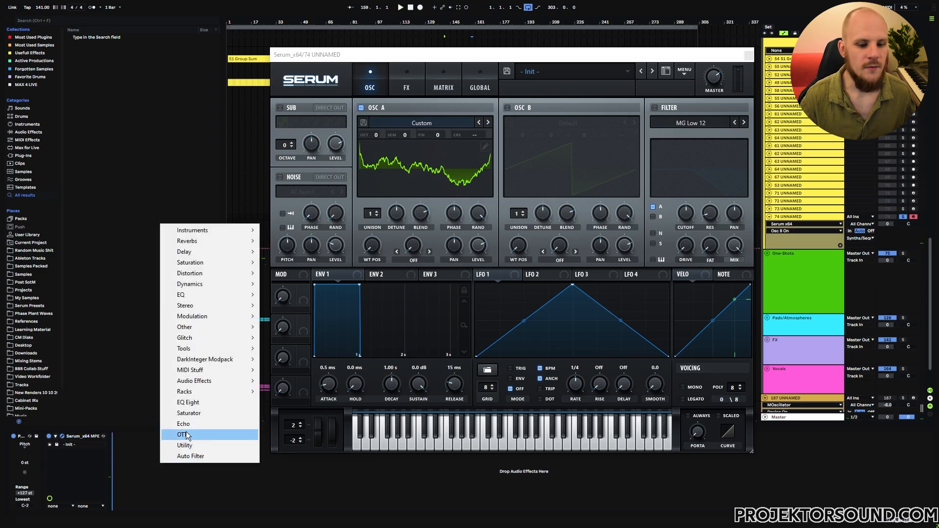
click(195, 405)
drag(497, 56, 497, 26)
click(122, 436)
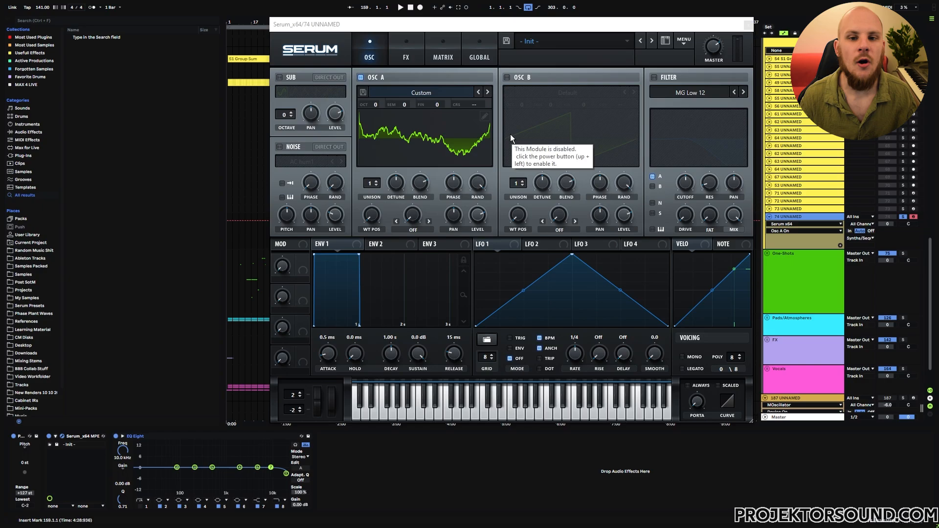
Enable the MG Low 12 filter on oscillator A and raise its drive and cutoff
click(653, 78)
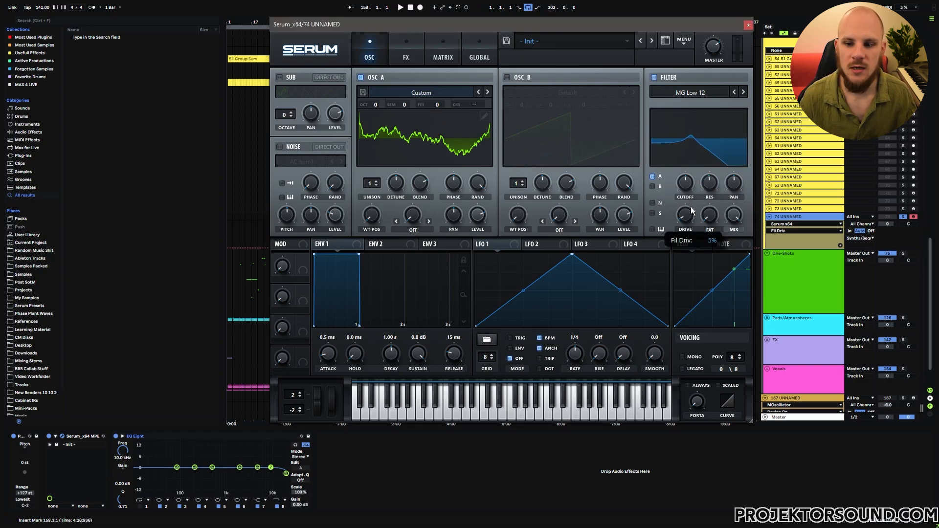
drag(709, 216, 699, 179)
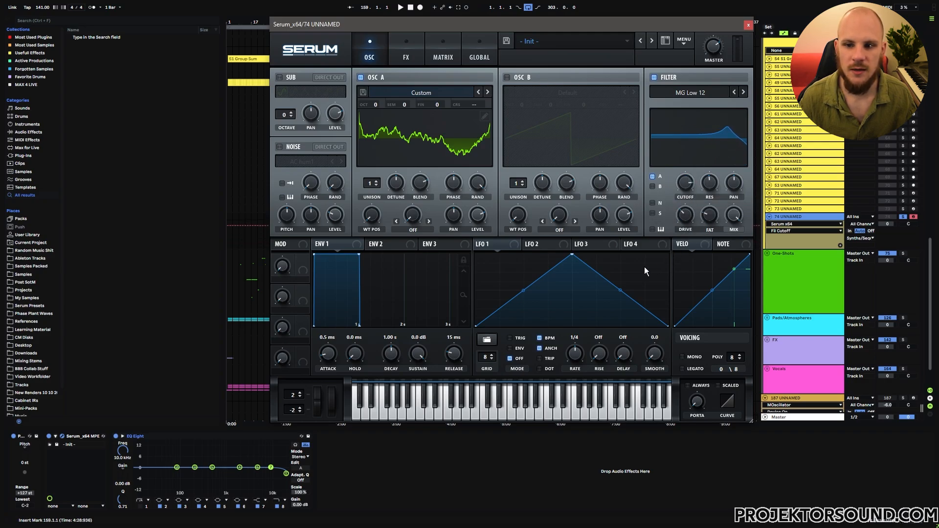
drag(685, 185, 688, 181)
Enable Serum's Tube distortion effect and raise its drive to about 93%
click(406, 53)
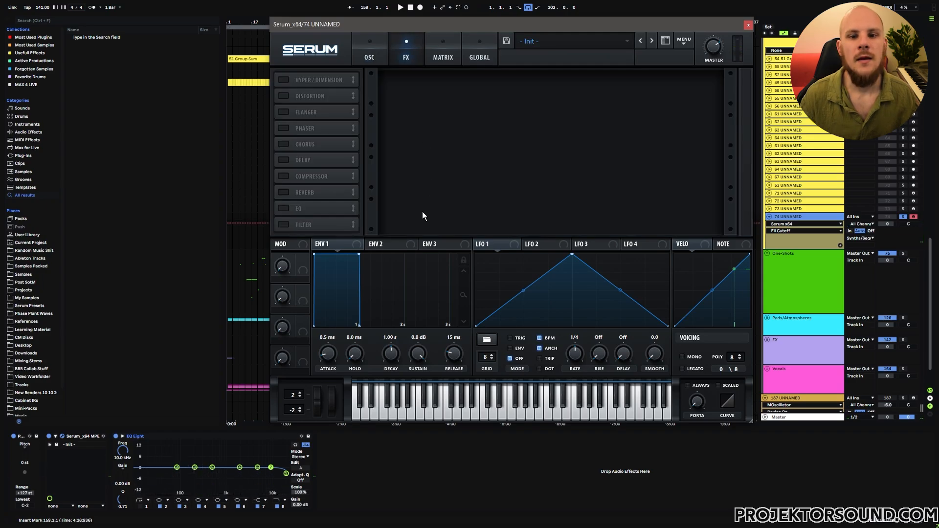
click(296, 96)
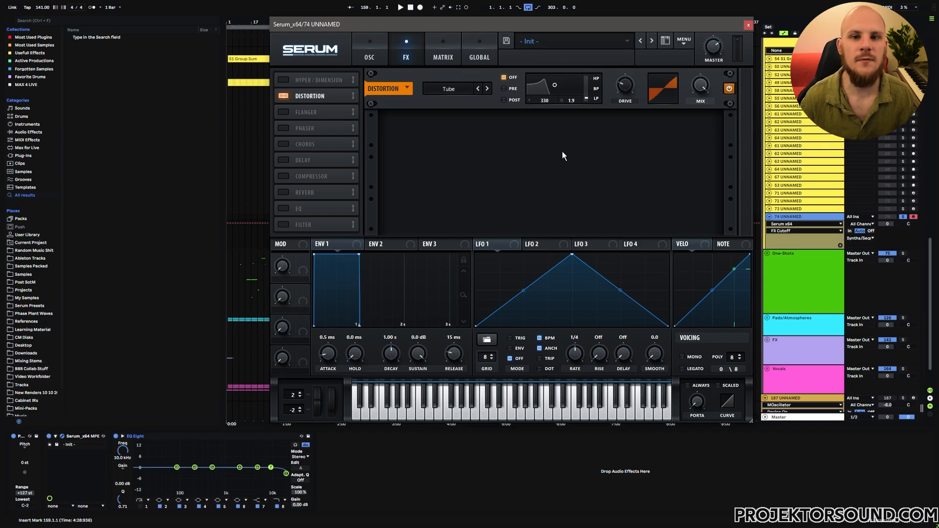
click(626, 84)
mouse_move(630, 80)
mouse_down()
mouse_move(641, 43)
mouse_move(636, 91)
mouse_move(629, 83)
mouse_up()
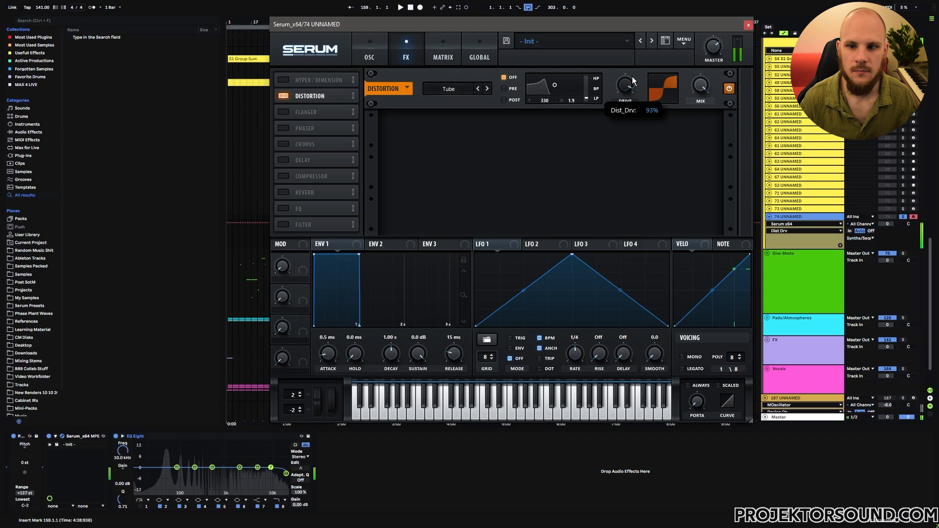
Audition the distortion types one after another from SoftClip through Asym while playing notes
click(487, 88)
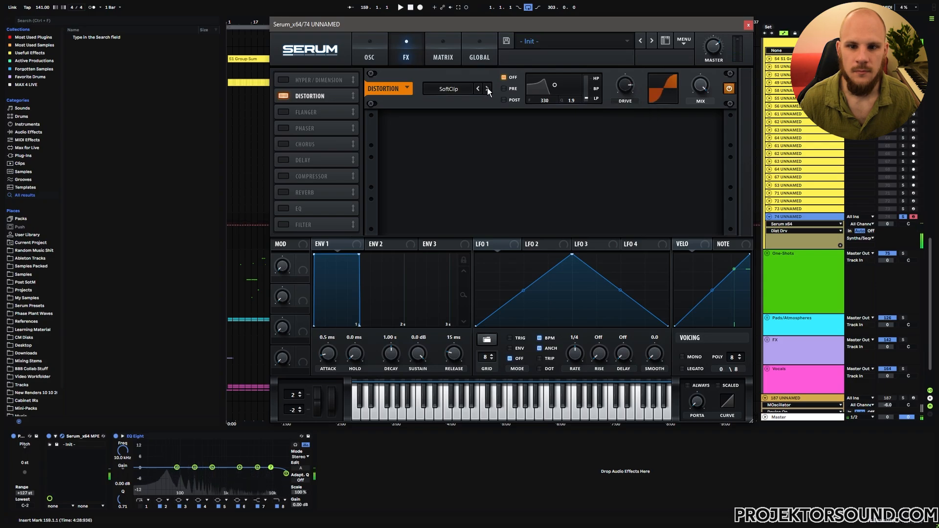
click(487, 88)
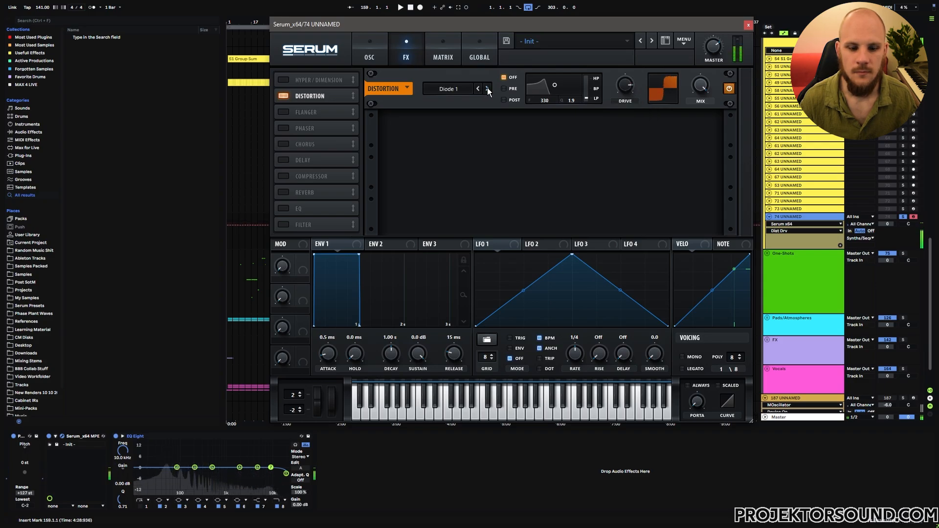
click(487, 89)
click(487, 89)
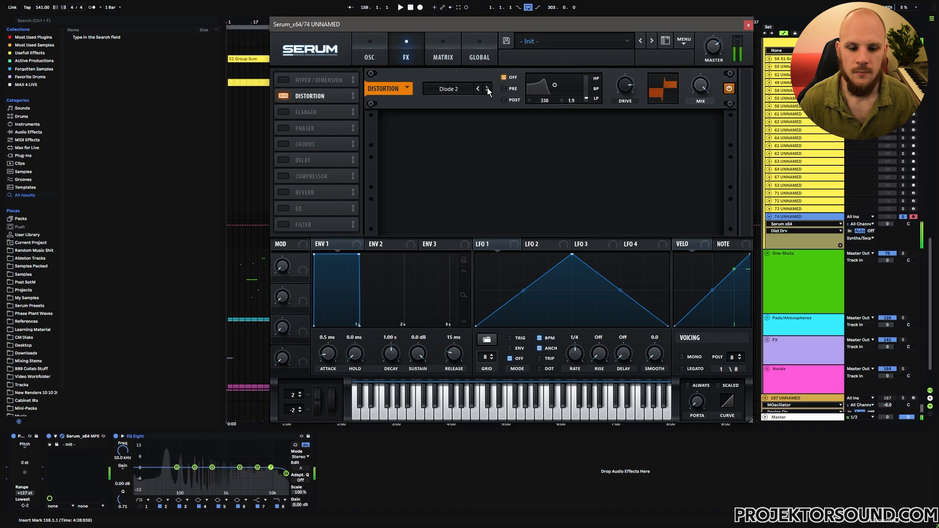
click(487, 89)
click(487, 88)
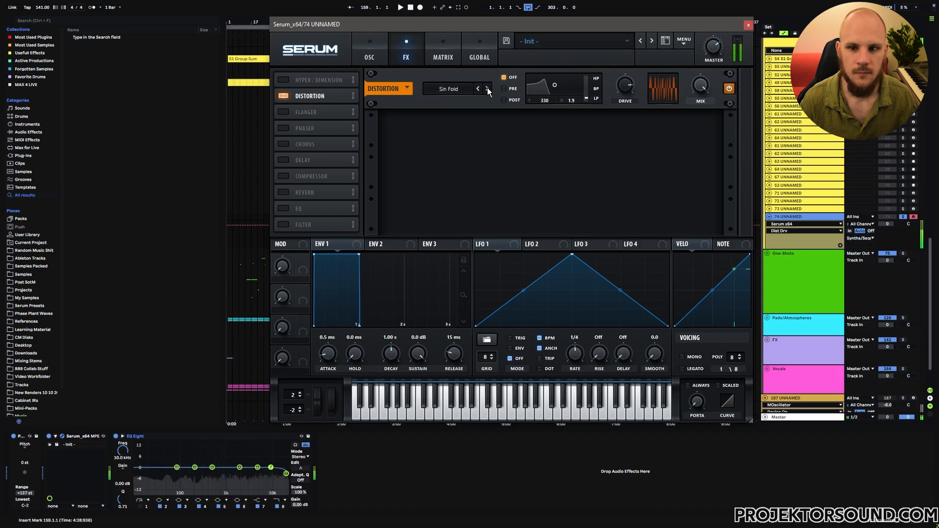
click(487, 88)
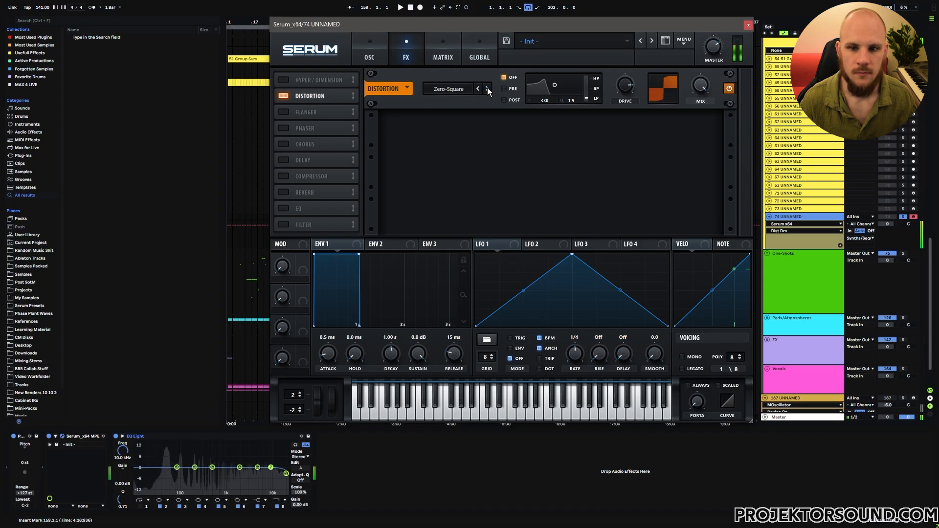
click(487, 88)
click(487, 88)
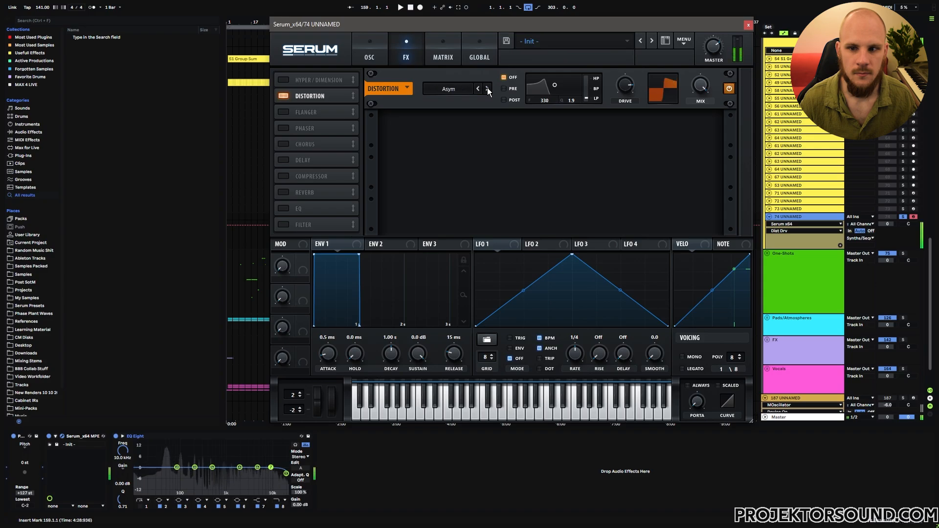
Set the distortion type to Diode 1 and play a note to hear it
click(450, 90)
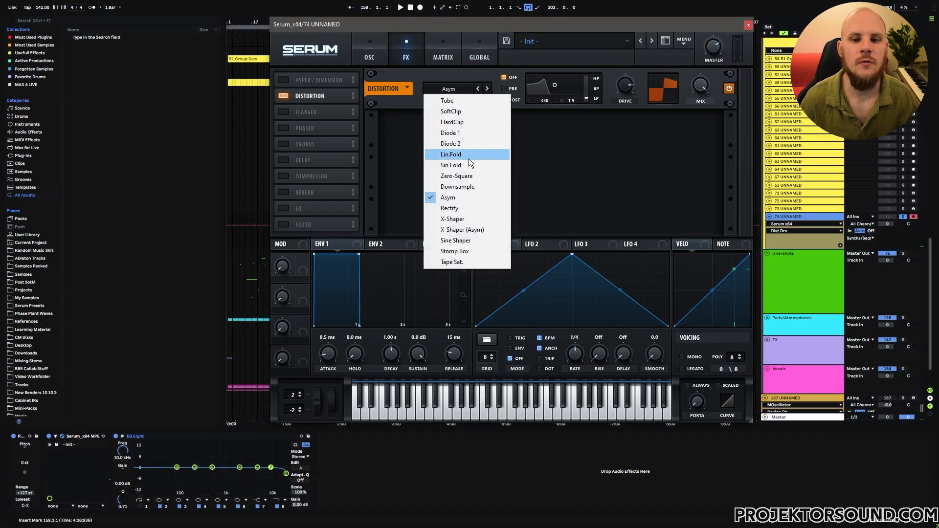
click(478, 133)
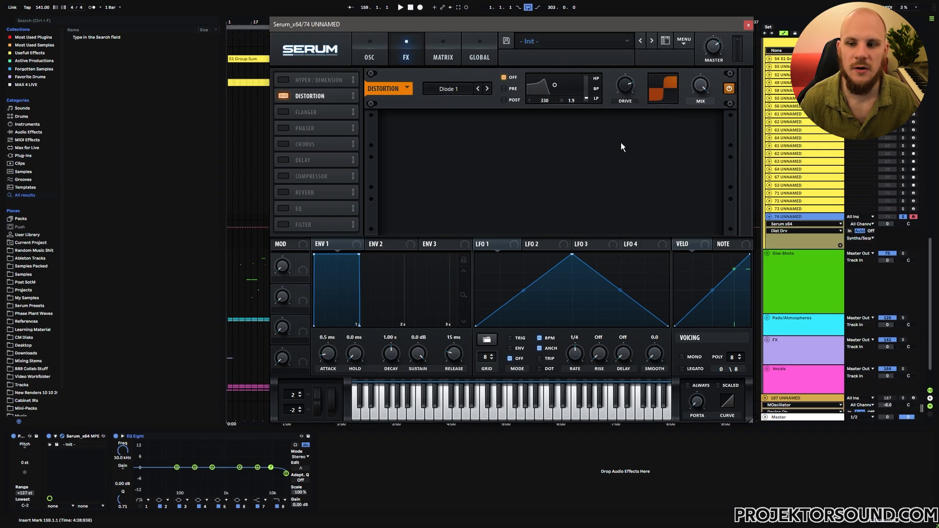
key(g)
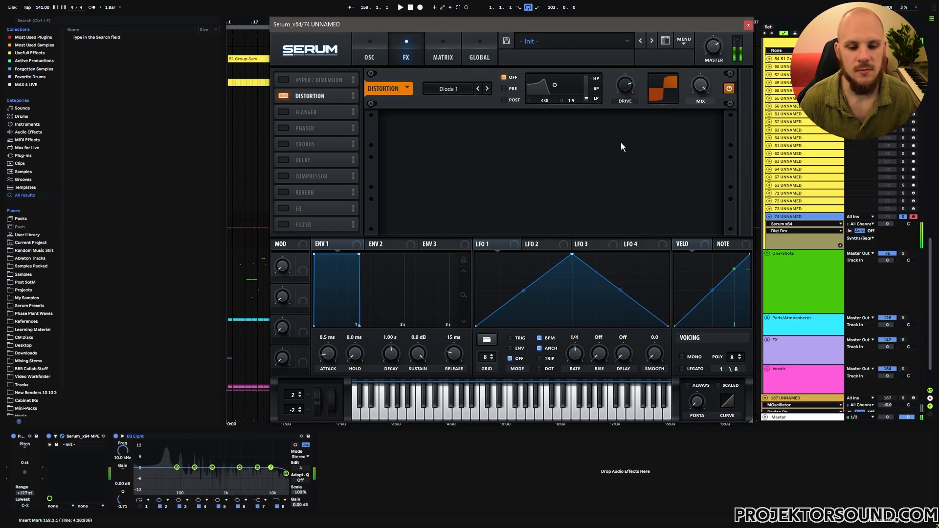
Enable Serum's compressor in multiband mode after the distortion and raise its gain to about 7.9 dB while playing a note
click(283, 176)
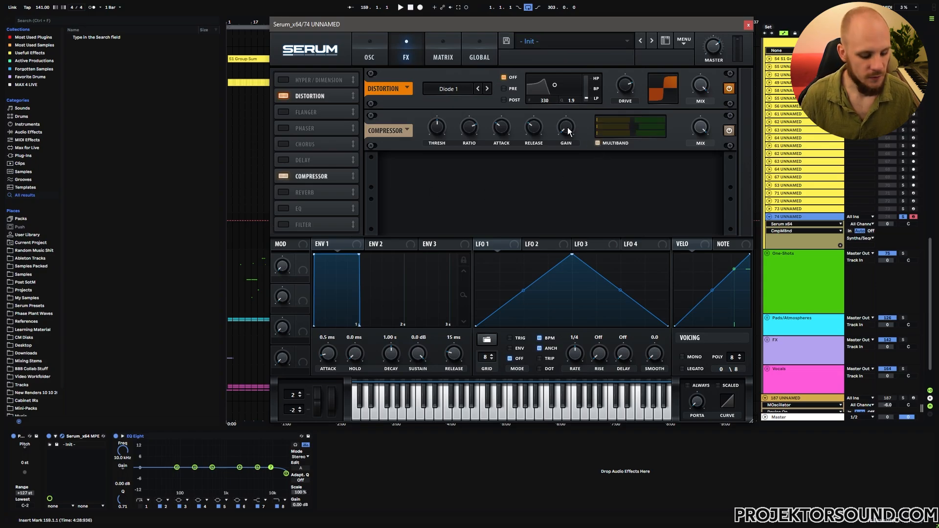
key(g)
drag(566, 132, 569, 108)
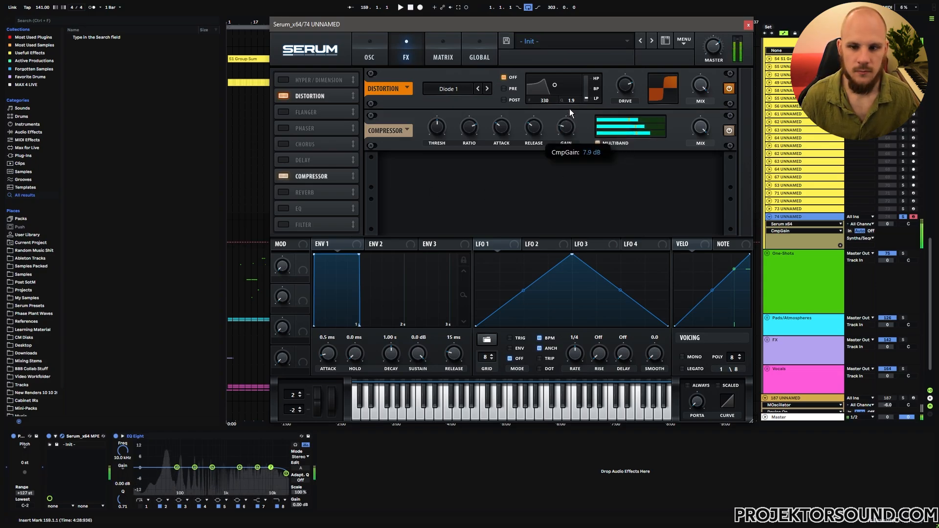
Compare the distorted sound with the compressor bypassed and active, leaving the compressor on
click(283, 176)
click(283, 176)
click(284, 176)
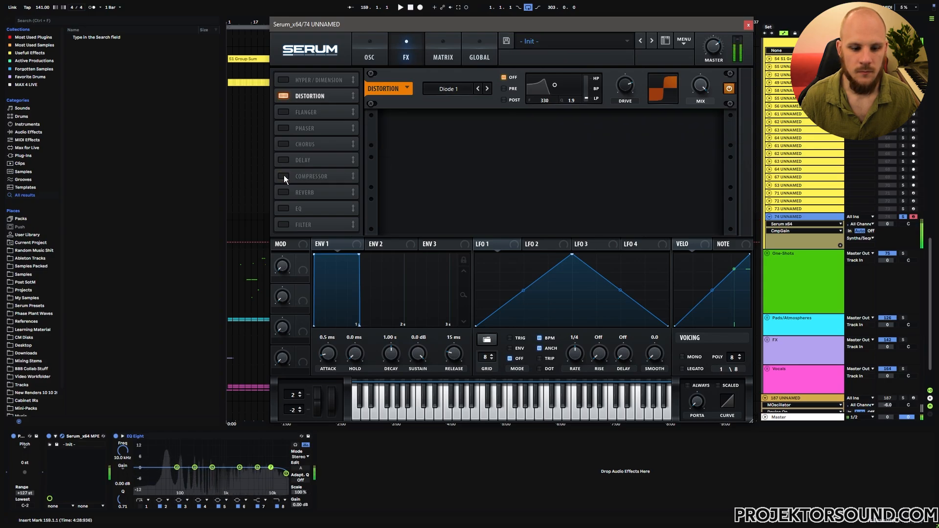
click(284, 177)
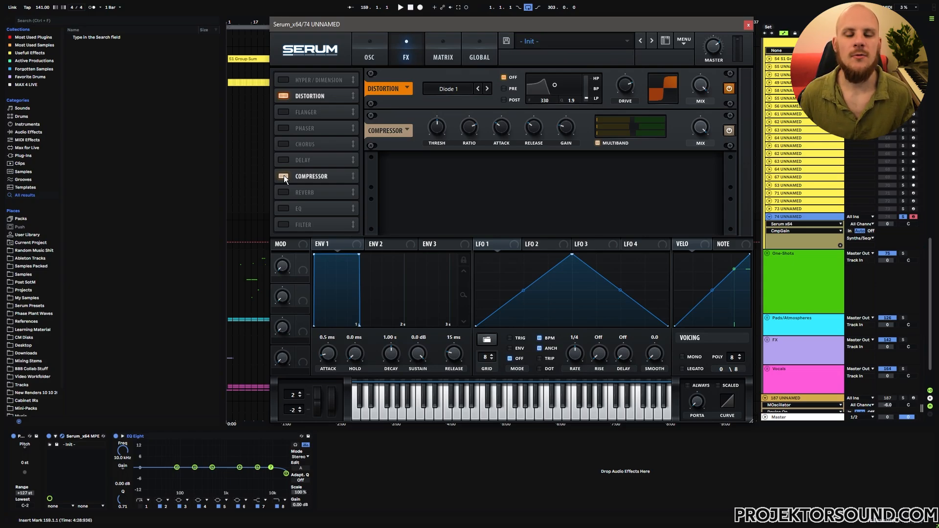
Enable Serum's EQ with its lower band as a low cut, and compare the sound with the EQ off and on
click(283, 208)
click(517, 182)
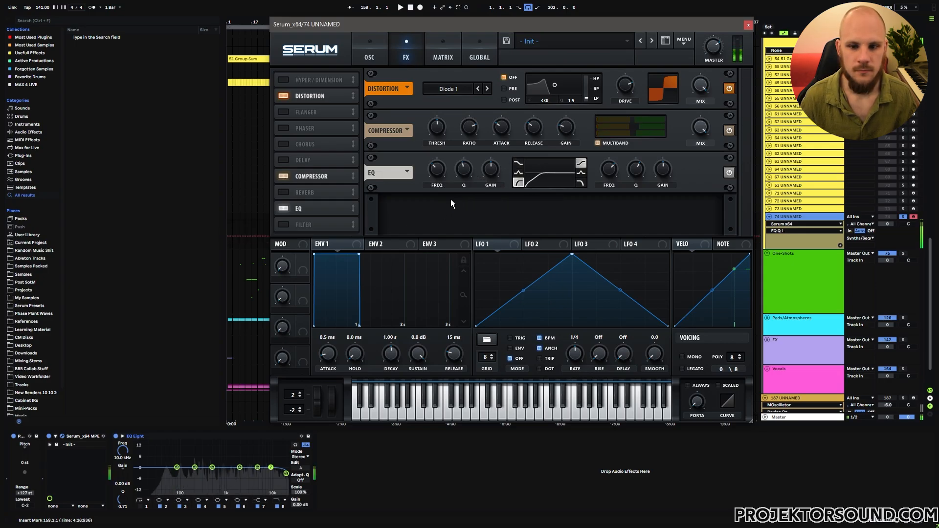
click(283, 207)
click(284, 207)
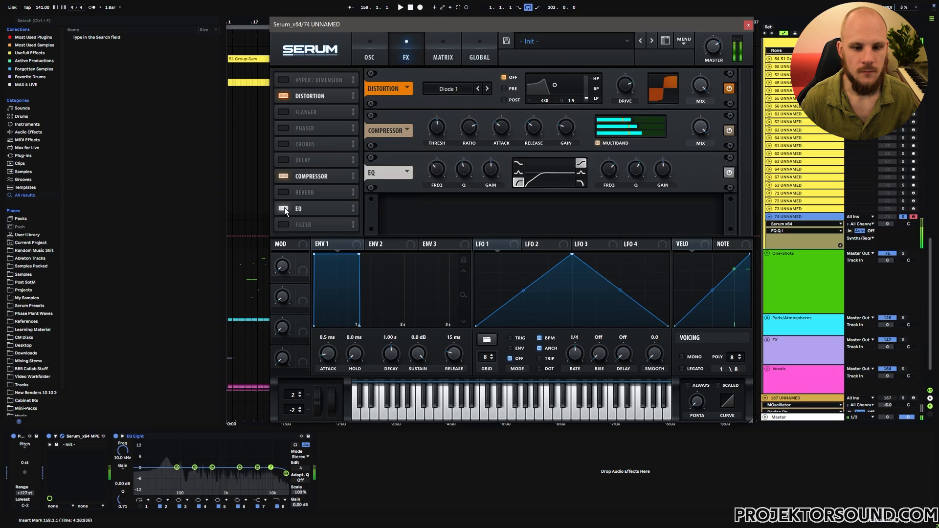
click(284, 208)
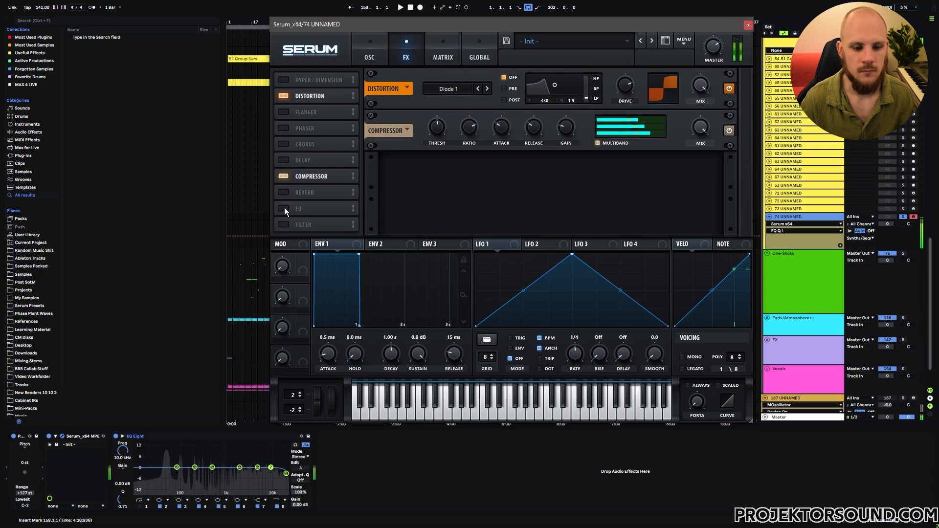
click(284, 208)
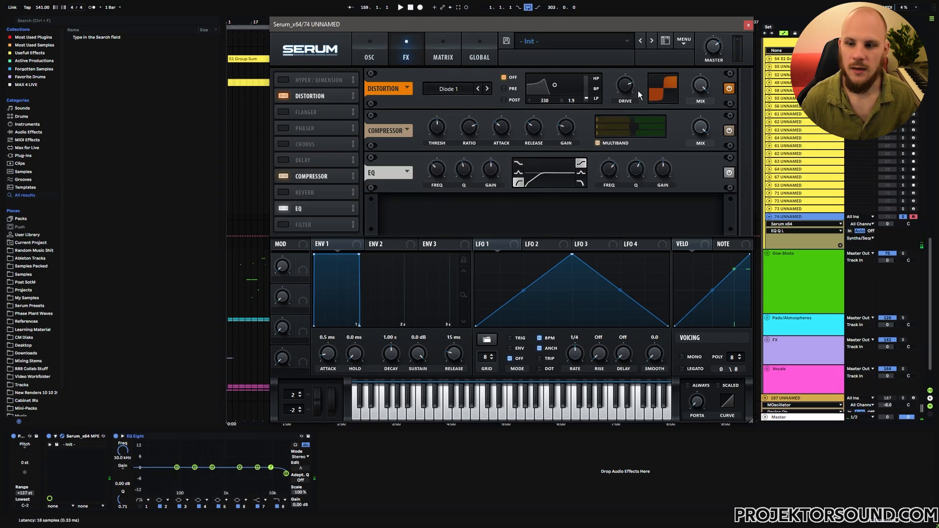
Close the Serum window, then enable EQ Eight's band 1 low cut and move it to about 82 Hz
click(748, 25)
click(140, 507)
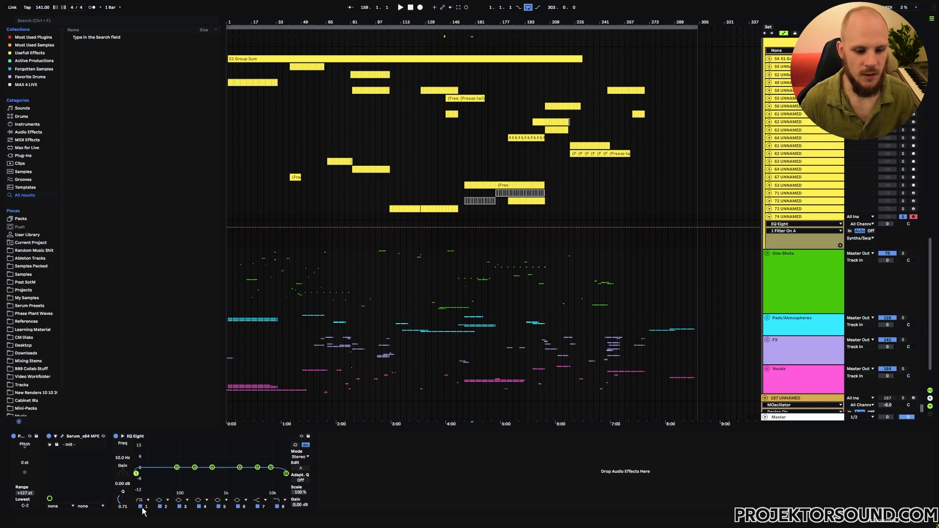
drag(137, 474, 179, 477)
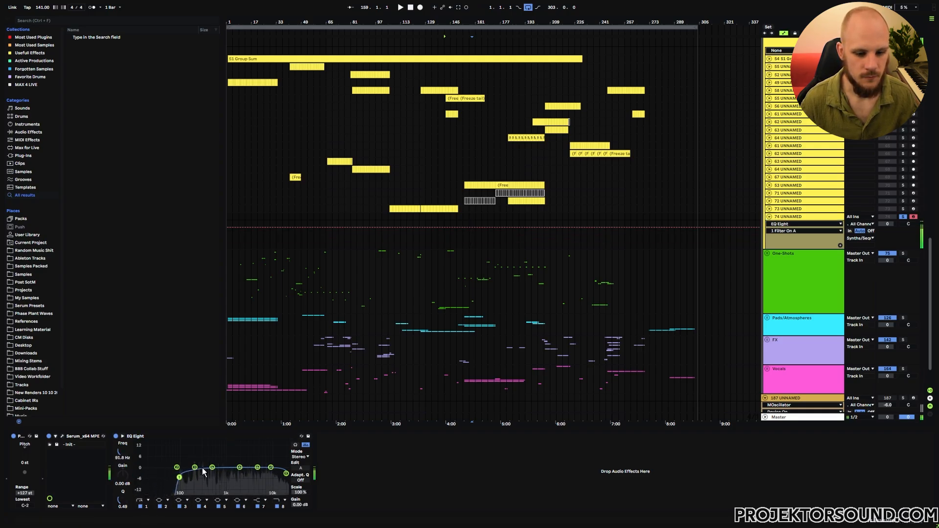
Boost EQ Eight by about 5.3 dB near 198 Hz and move its high-cut band to about 10.4 kHz
drag(212, 468, 194, 459)
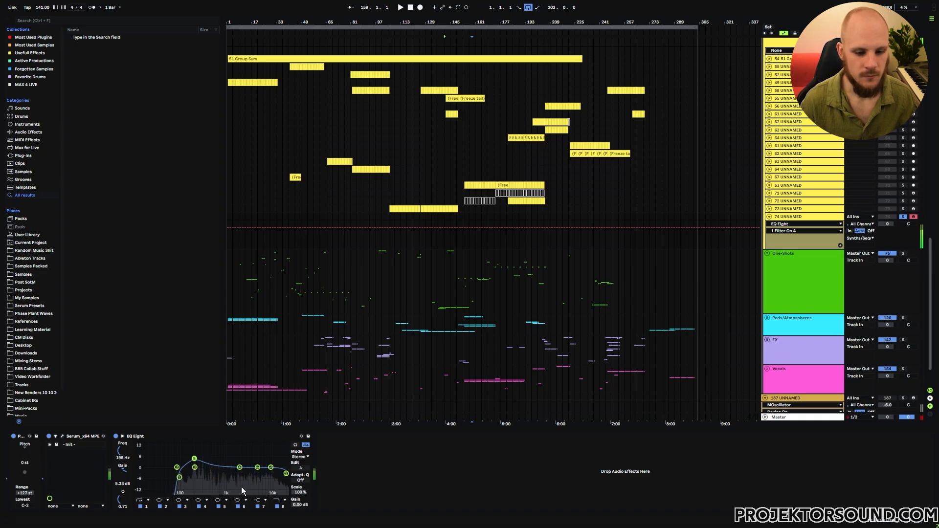
mouse_move(286, 475)
mouse_down()
mouse_move(255, 466)
mouse_move(272, 468)
mouse_up()
click(354, 471)
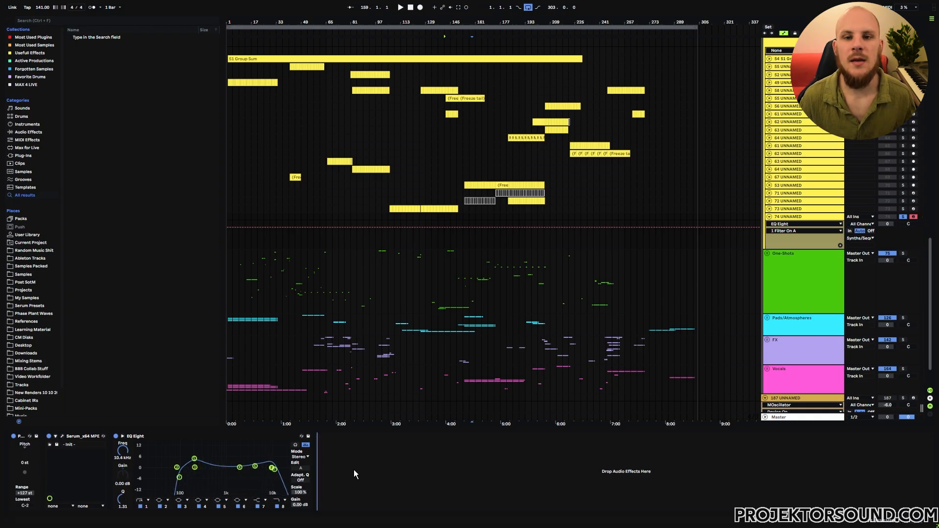
Add a Saturator after EQ Eight with about 5.7 dB of drive and soft clipping on
right_click(354, 470)
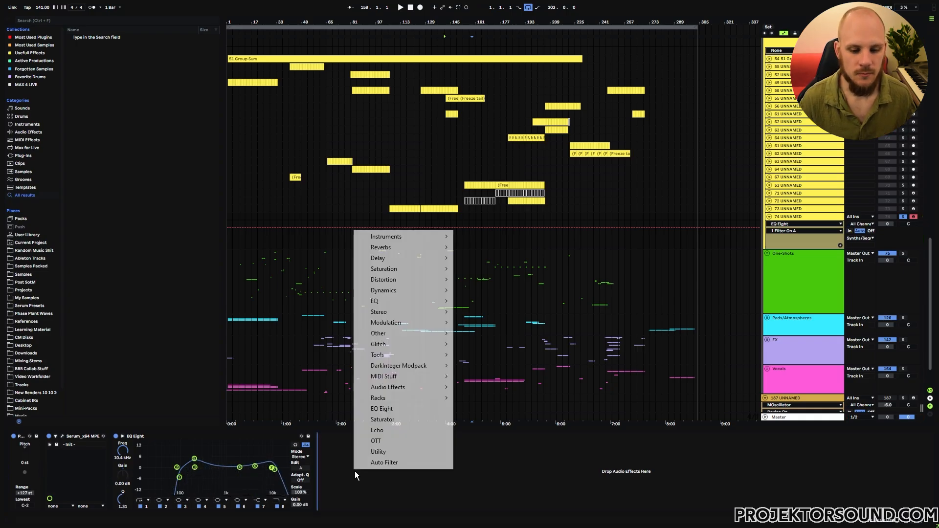
click(389, 432)
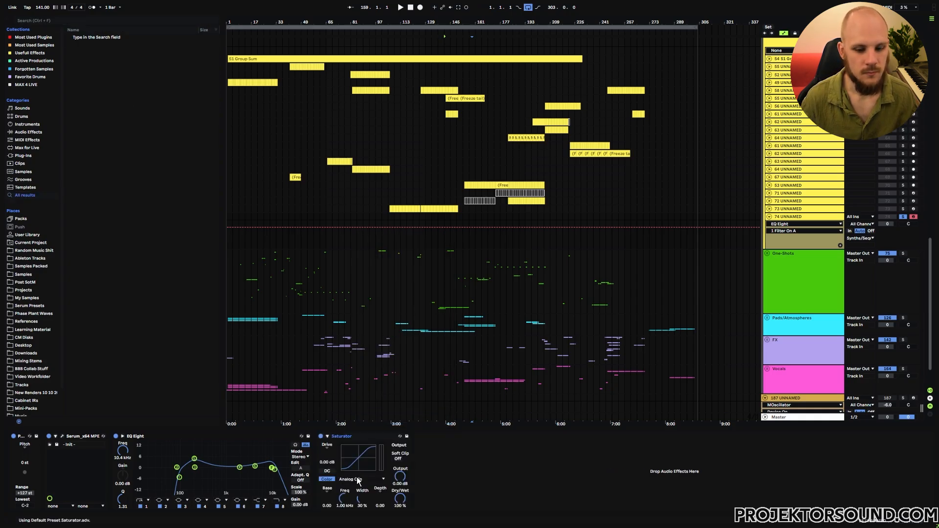
drag(330, 459, 330, 444)
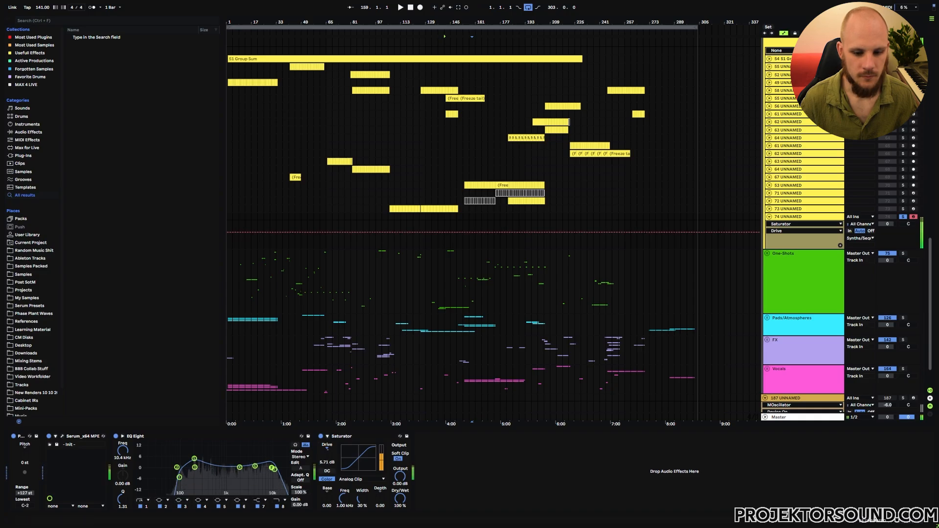
click(436, 468)
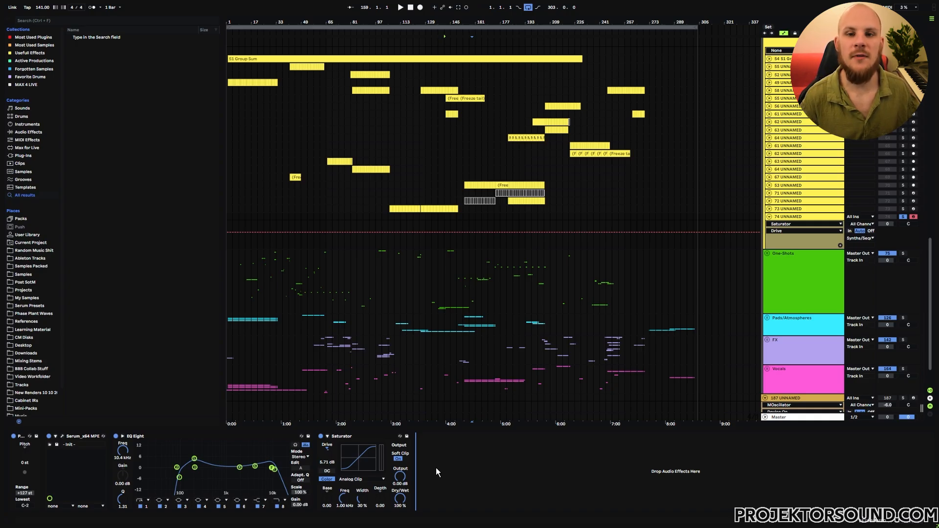
click(342, 438)
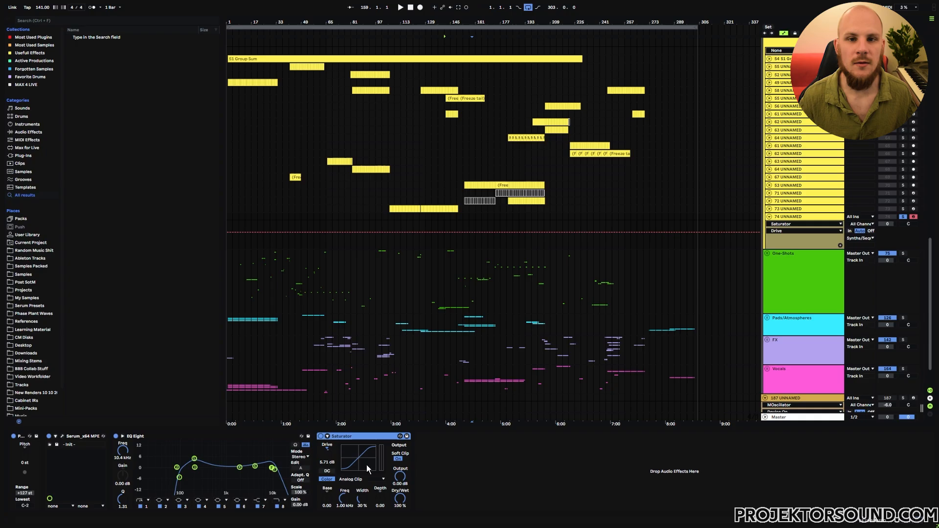
Insert MStereoSpread, place it before the Saturator, and toggle it while playing a note to compare the sound
click(439, 475)
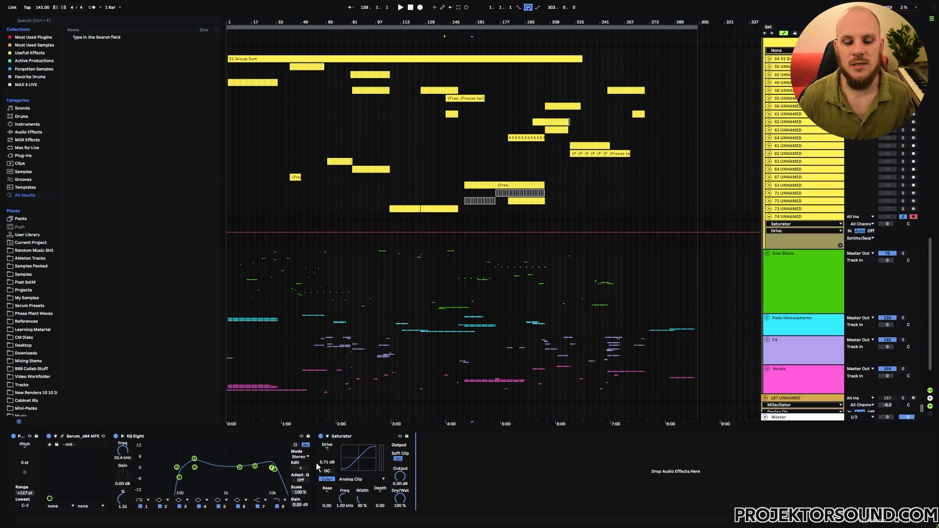
right_click(436, 465)
mouse_move(497, 309)
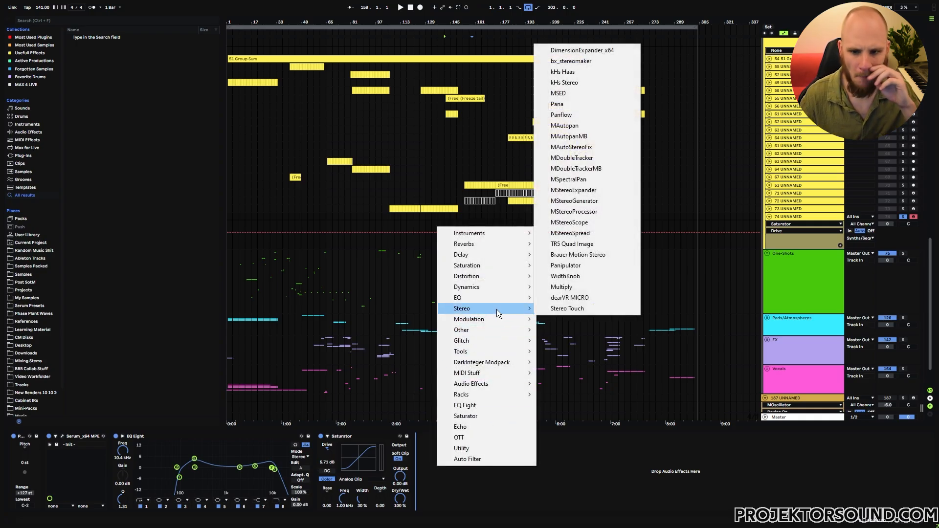
drag(612, 233, 593, 239)
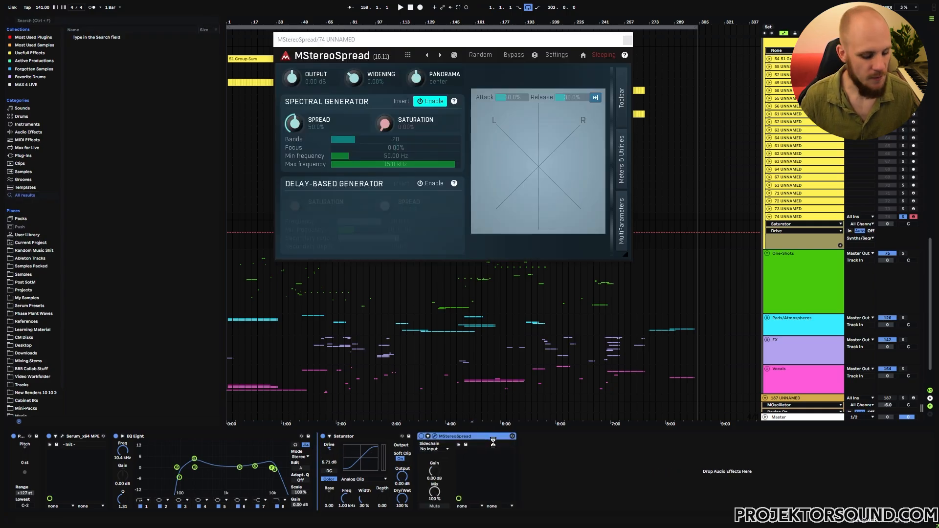
drag(492, 442, 342, 438)
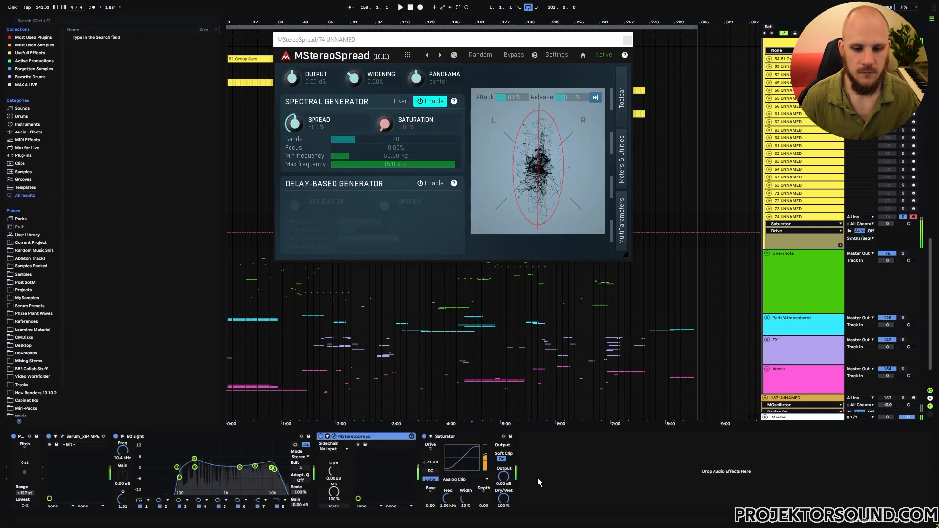
click(321, 436)
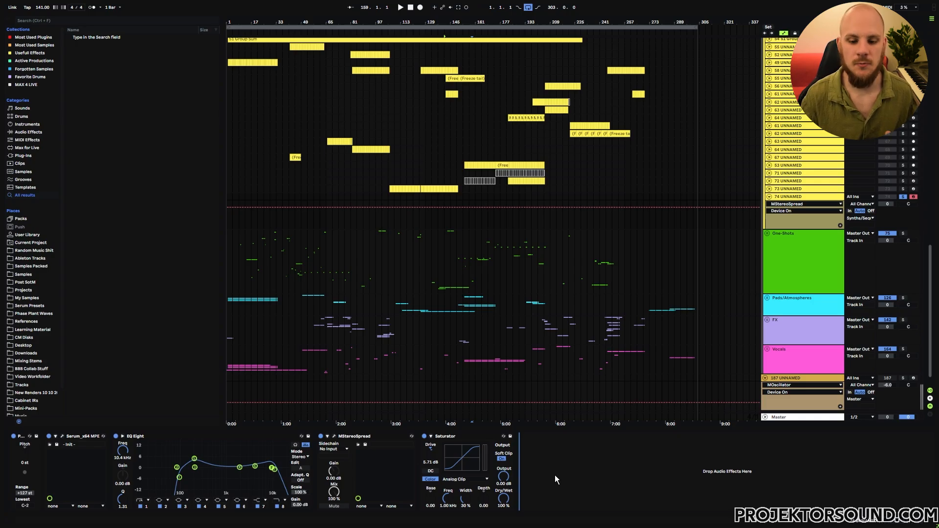
Add iZotope Trash 2 at the end of the chain and load the Brutally Handsome preset from its Heavy folder
right_click(550, 472)
mouse_move(615, 285)
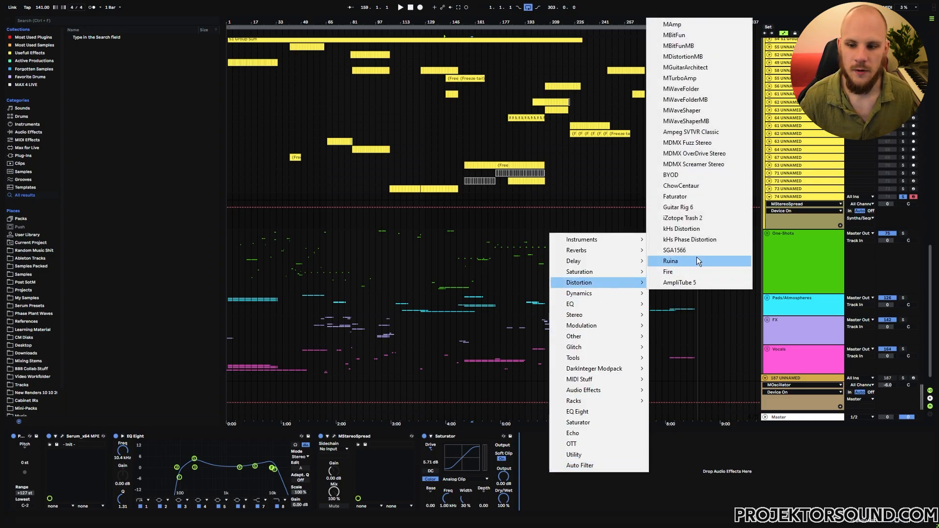
click(684, 217)
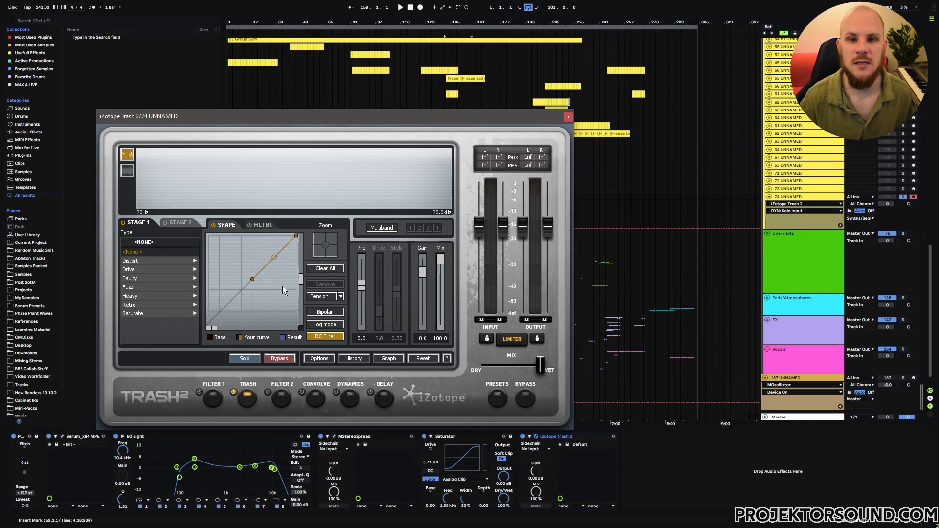
click(496, 398)
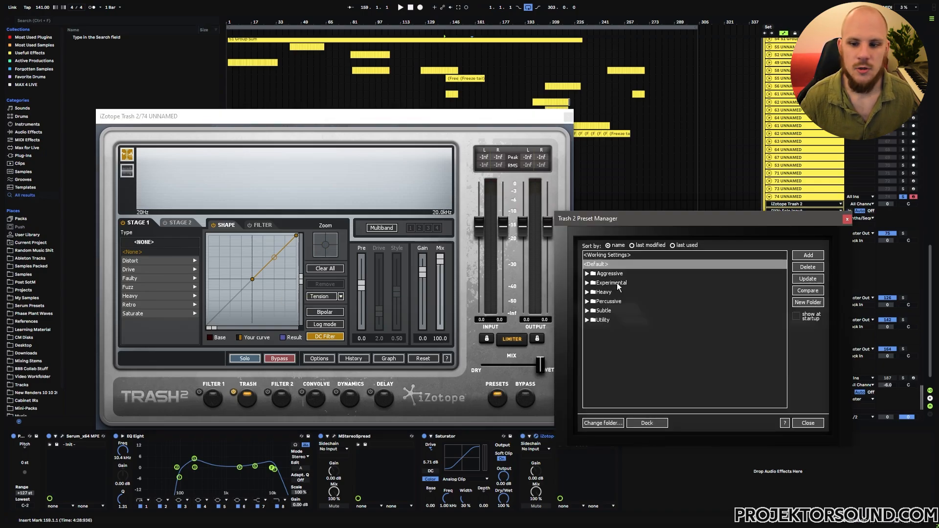
click(586, 292)
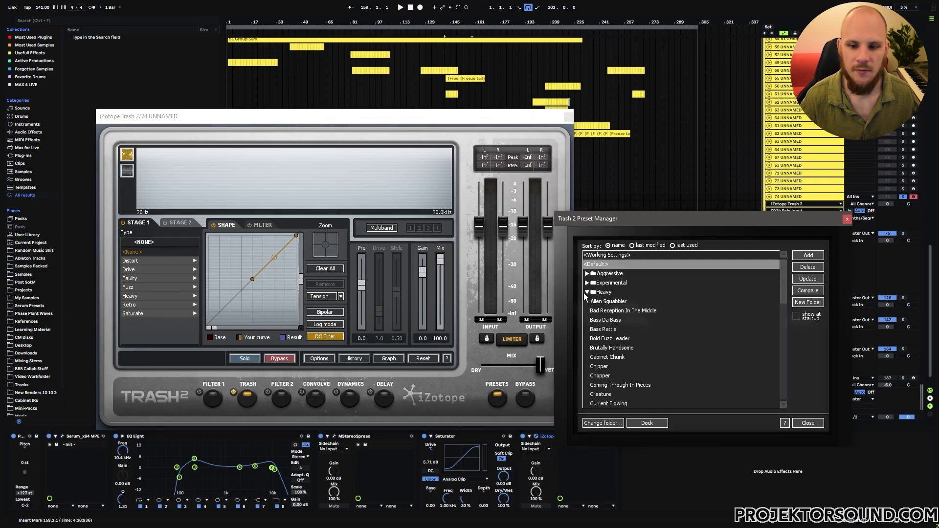
double_click(605, 350)
click(817, 198)
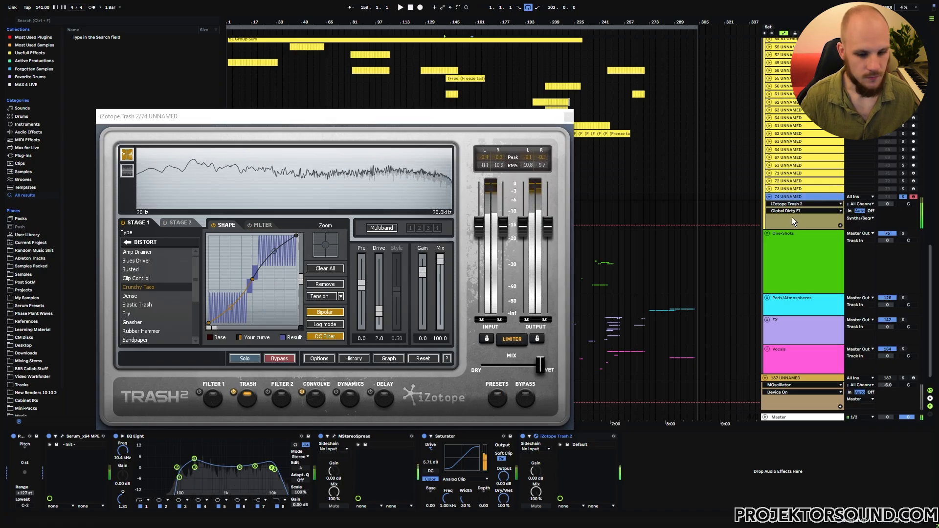
Bypass and delete the Saturator, and toggle Trash 2's Convolve module
click(424, 437)
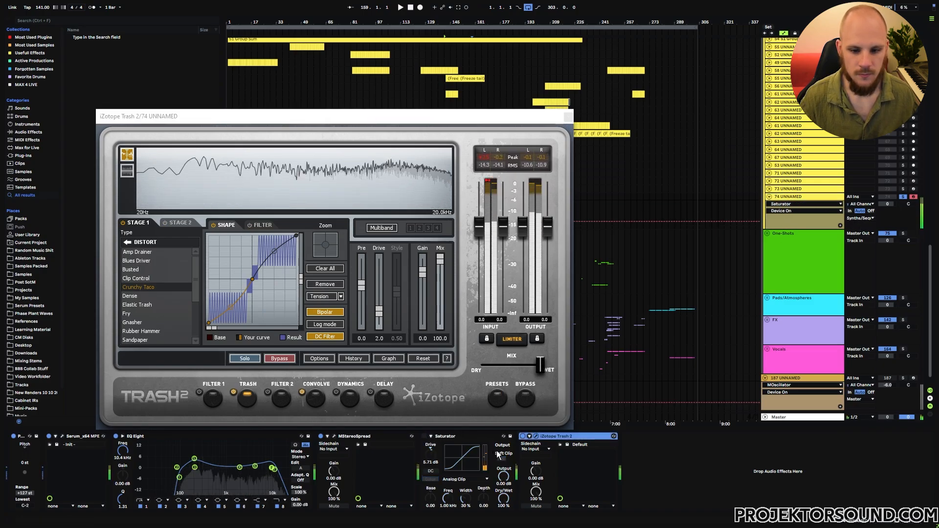
click(462, 433)
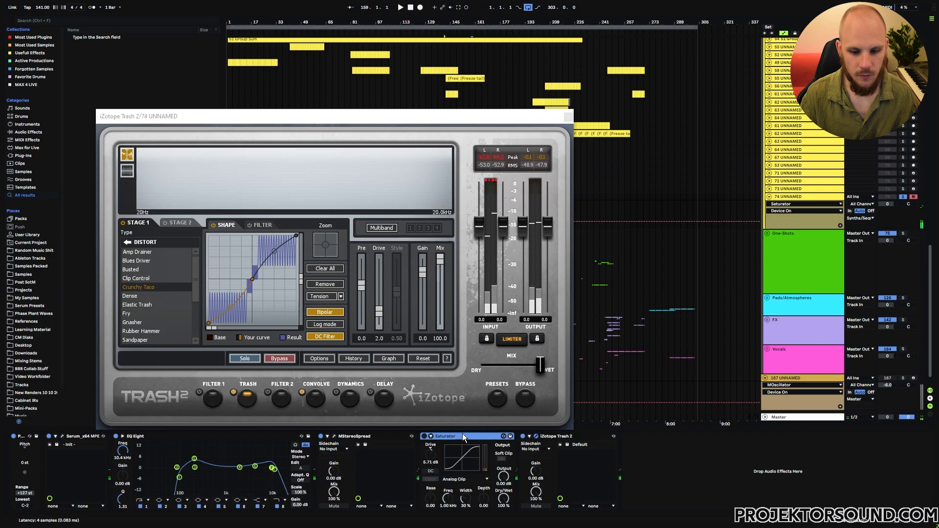
key(Delete)
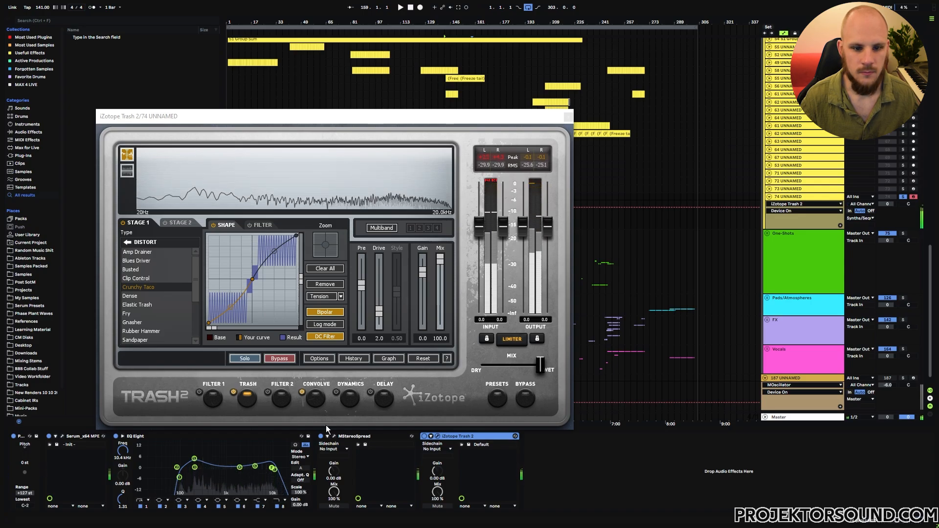
click(302, 392)
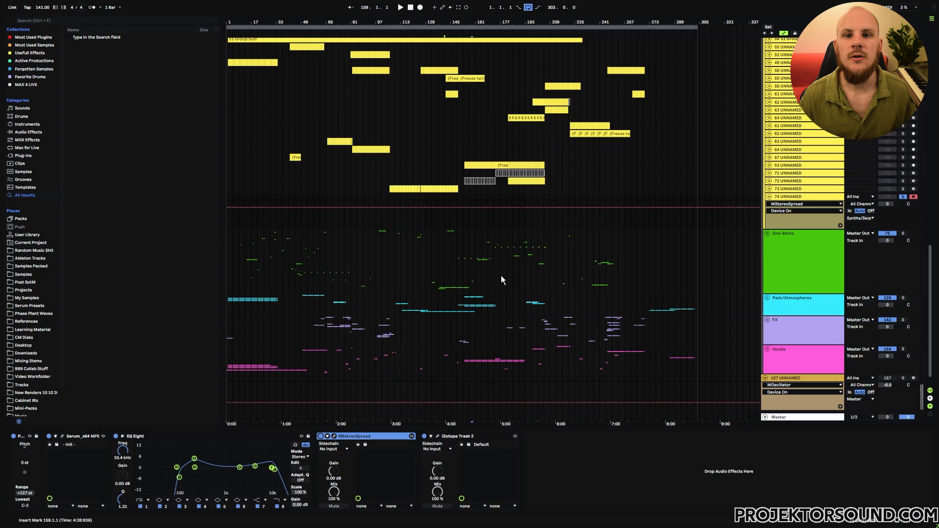
Add Ableton's Compressor from the audio effects after iZotope Trash 2
click(551, 461)
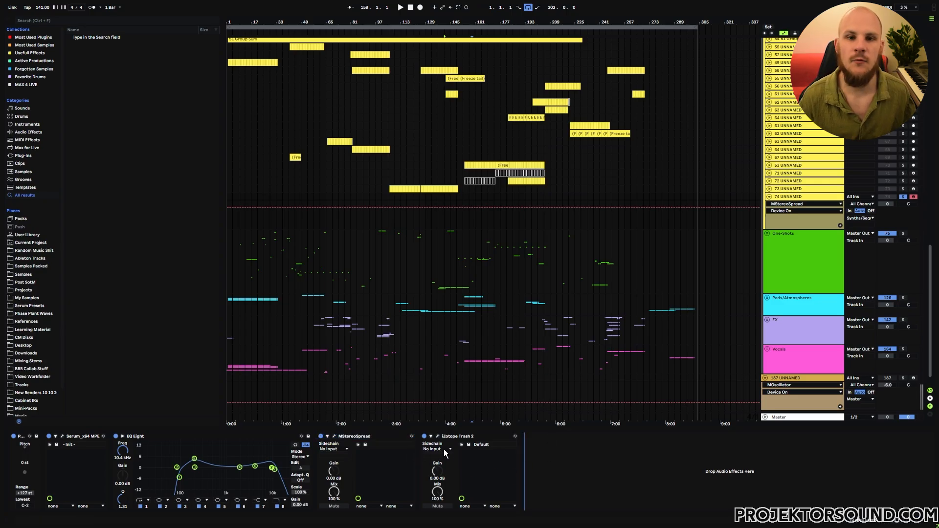
click(28, 132)
click(98, 108)
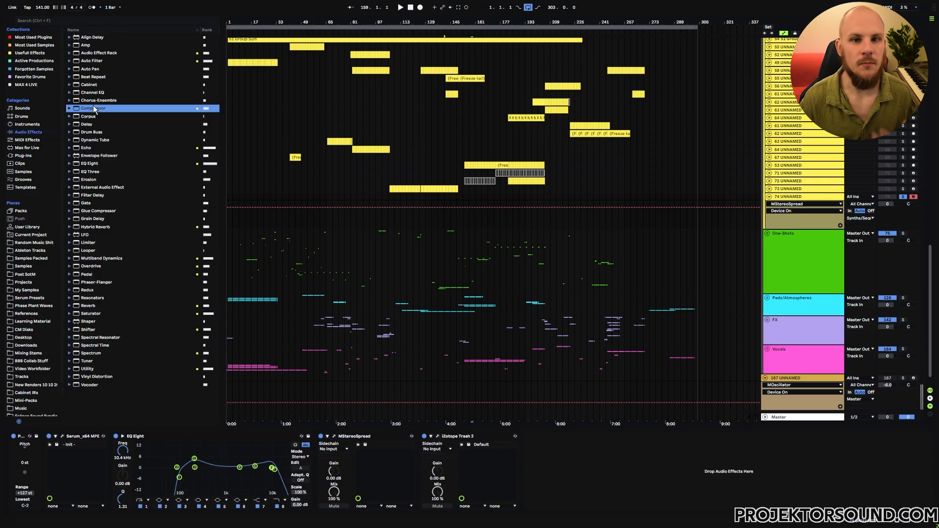
drag(541, 463, 577, 477)
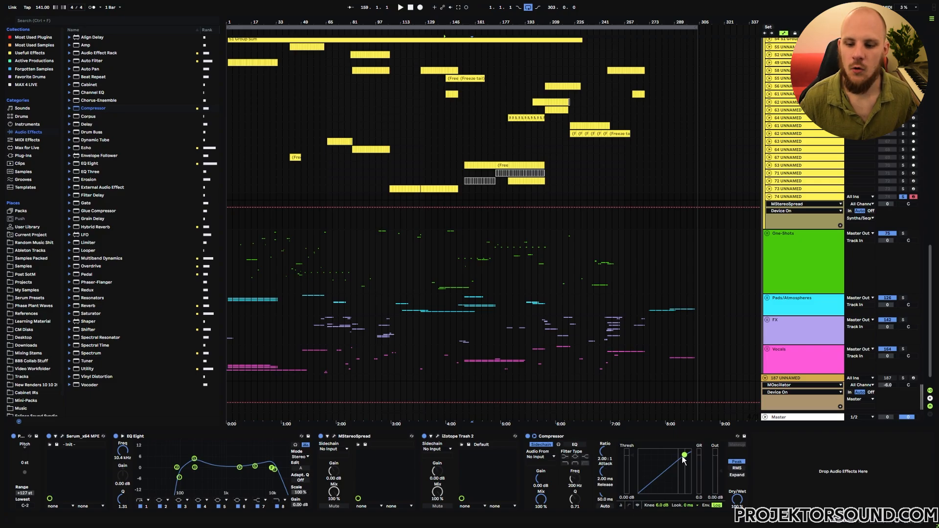
Set the Compressor's ratio to 4:1, attack to 1 ms and threshold to about -14.9 dB
drag(607, 455, 605, 508)
double_click(605, 471)
double_click(606, 453)
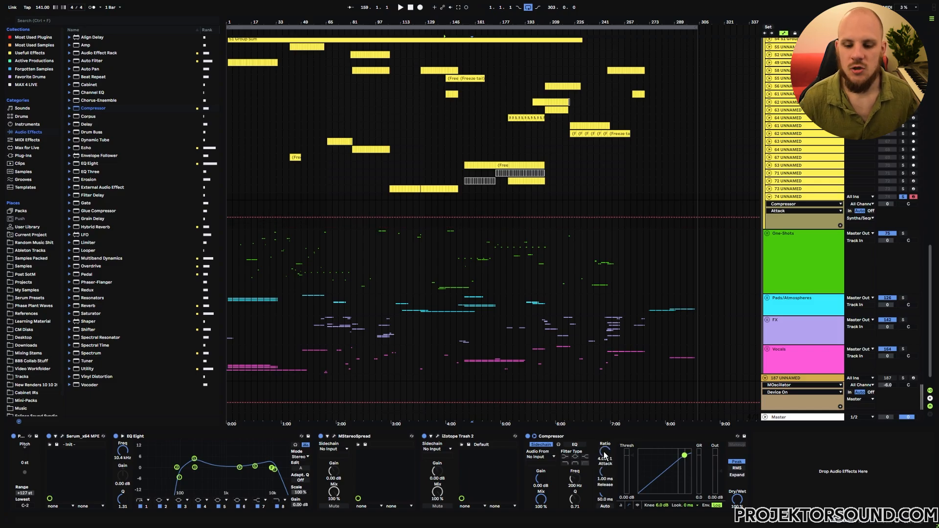
drag(633, 457, 632, 472)
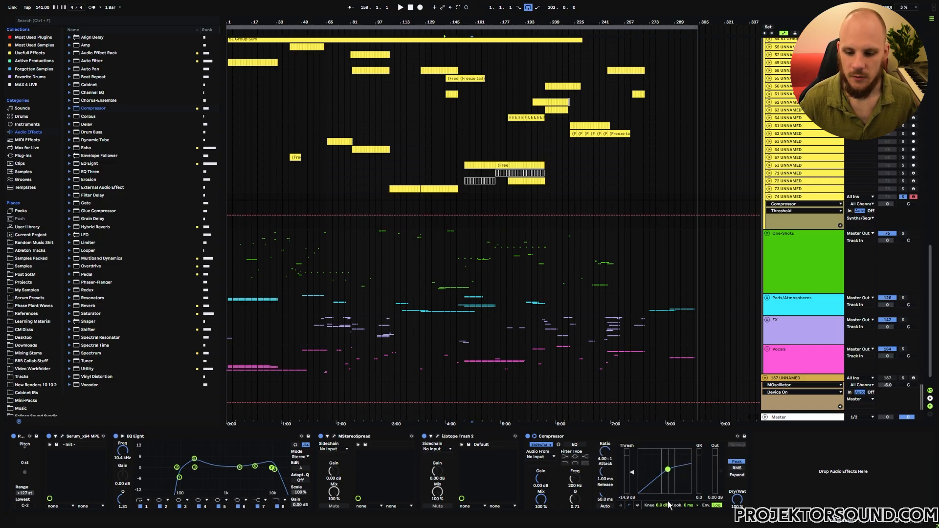
Give the Compressor a 0.0 dB knee, a threshold of about -20.7 dB and an infinite ratio
drag(669, 505, 665, 472)
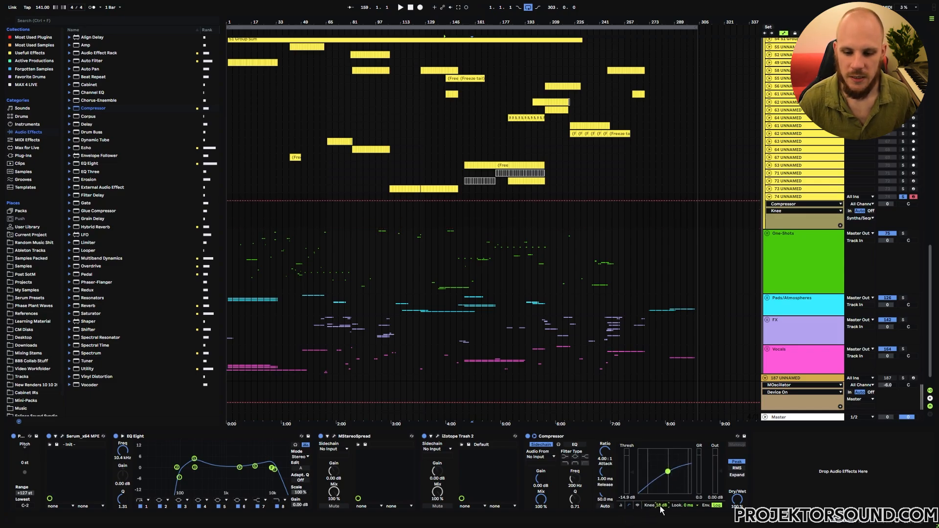
drag(660, 506, 660, 527)
drag(626, 472, 605, 418)
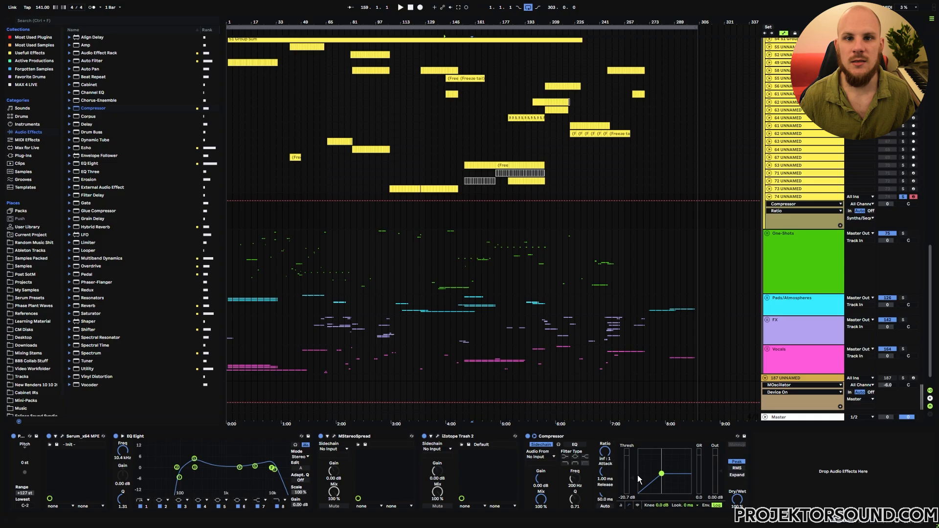
click(607, 477)
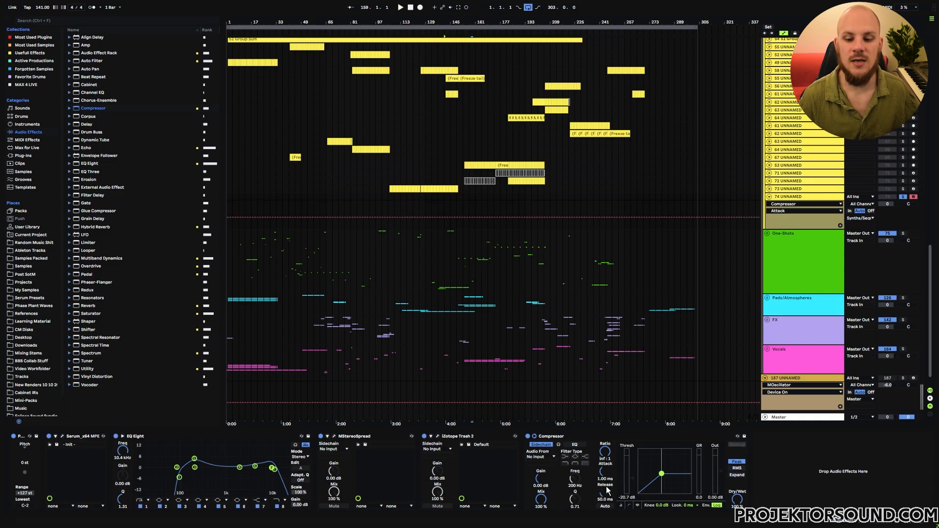
click(606, 495)
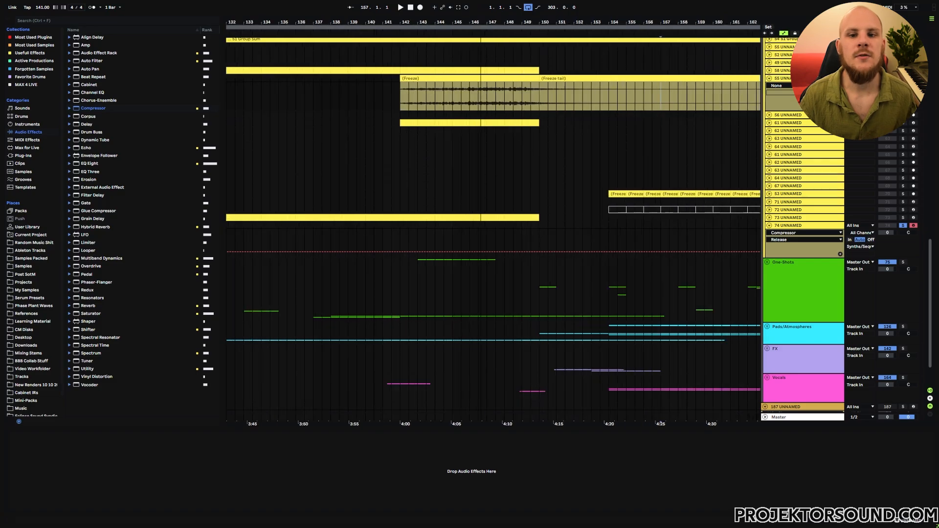
Enlarge the frozen audio clip's track and examine its waveform near bar 146 at sample level, marking a short stretch of it
drag(481, 22, 480, 122)
drag(785, 111, 785, 260)
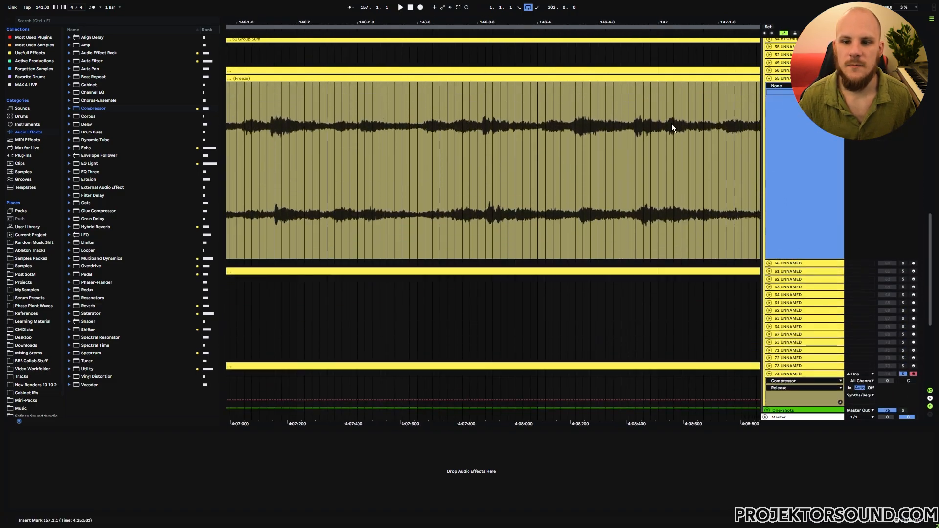
drag(584, 21, 583, 181)
drag(367, 23, 391, 153)
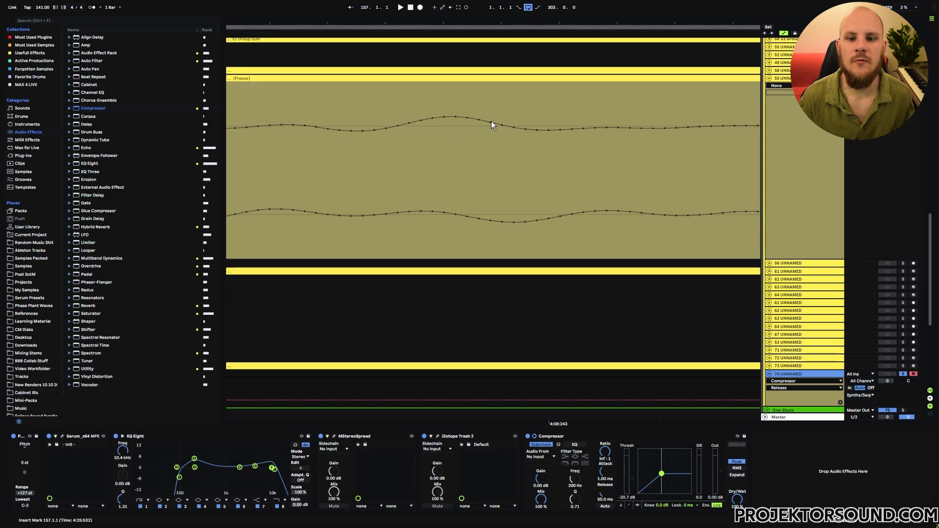
click(410, 128)
scroll(370, 131, down, 6)
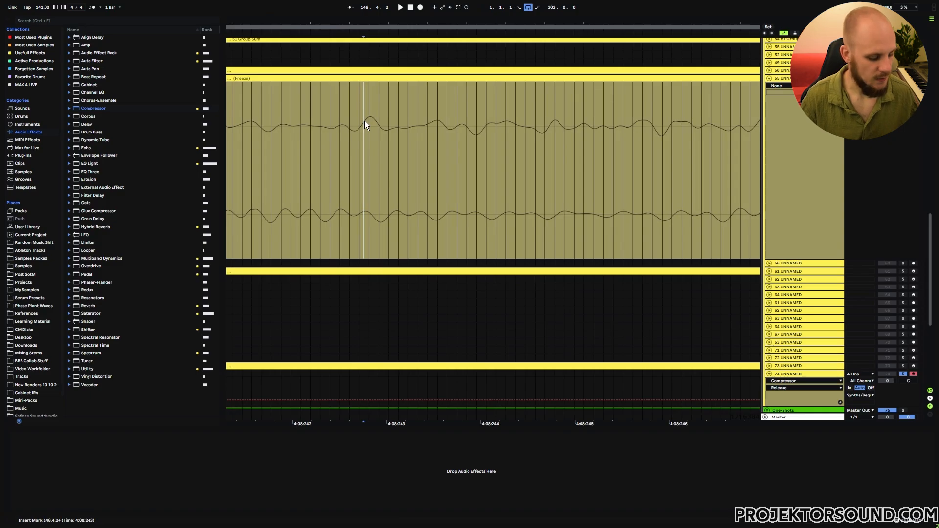
drag(366, 121, 427, 126)
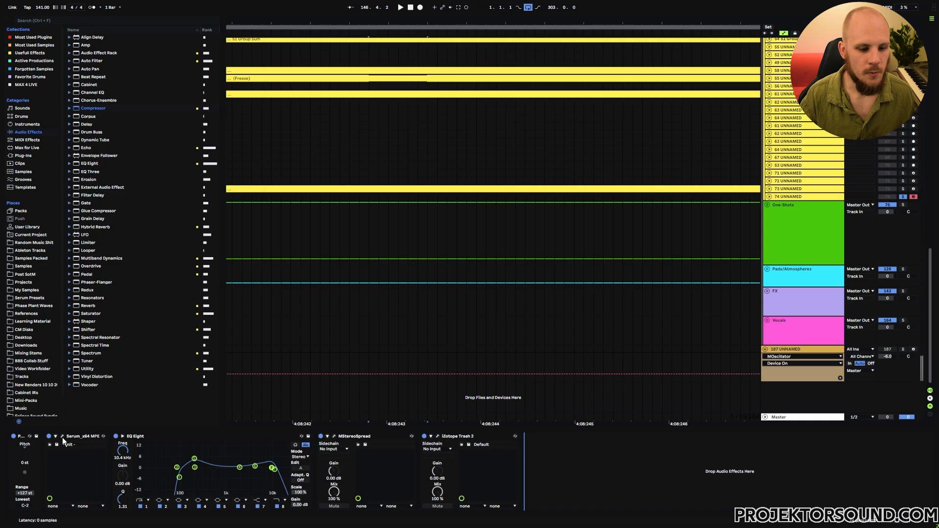
Reopen the Serum window on track 74 to view oscillator A's custom waveform
click(63, 437)
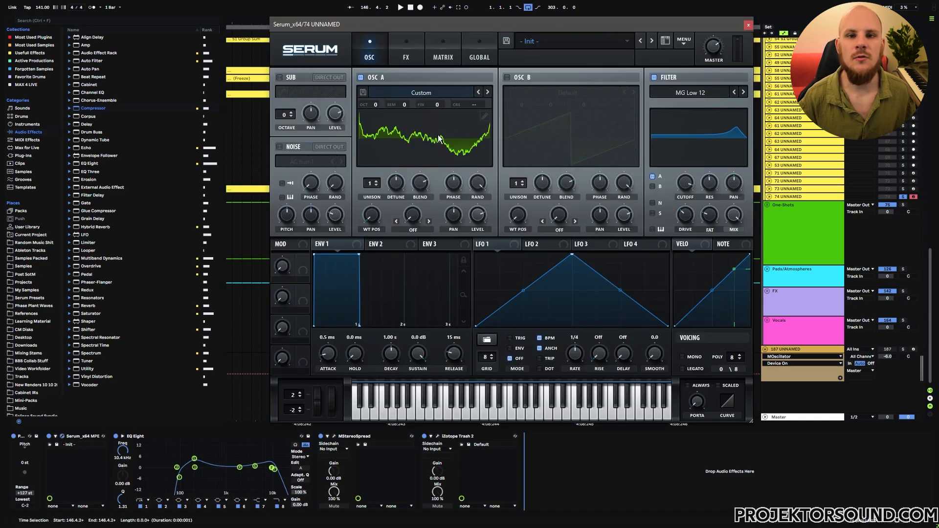
Switch oscillator A off and oscillator B on, and route oscillator B through the filter
click(360, 77)
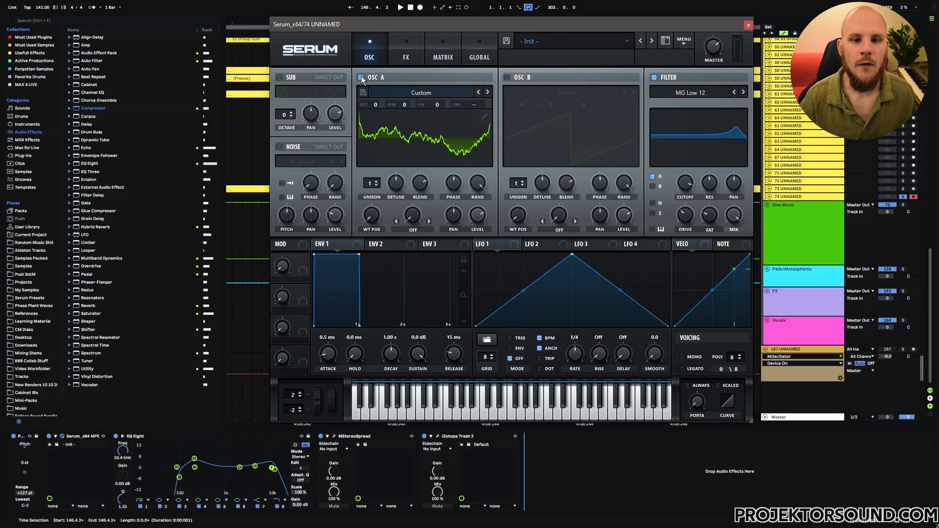
click(506, 77)
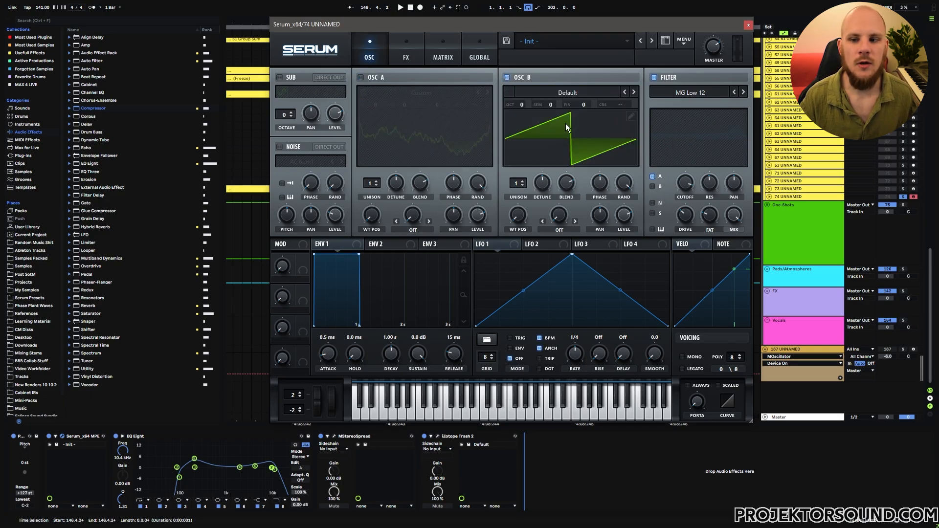
click(653, 186)
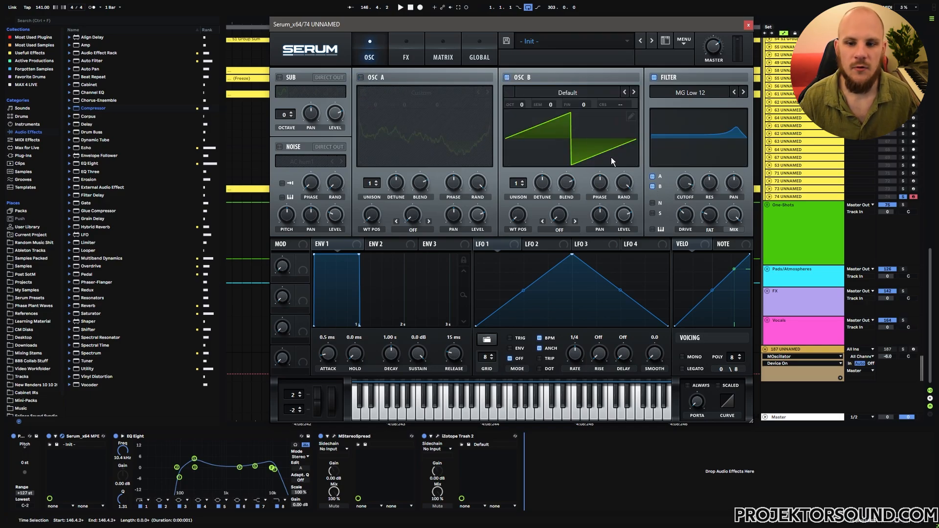
Load wavetable 0164 from Projektor Tones Pack Vol.2 into oscillator B
click(539, 91)
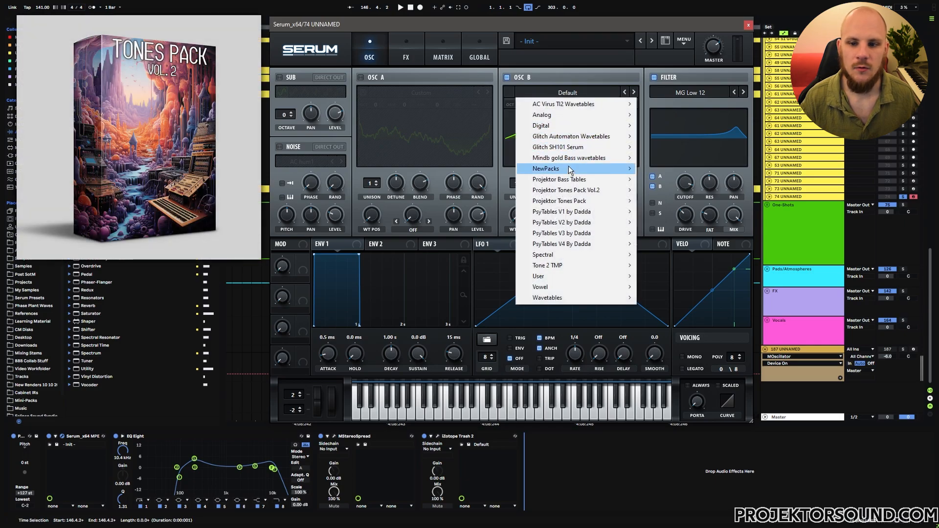
mouse_move(567, 192)
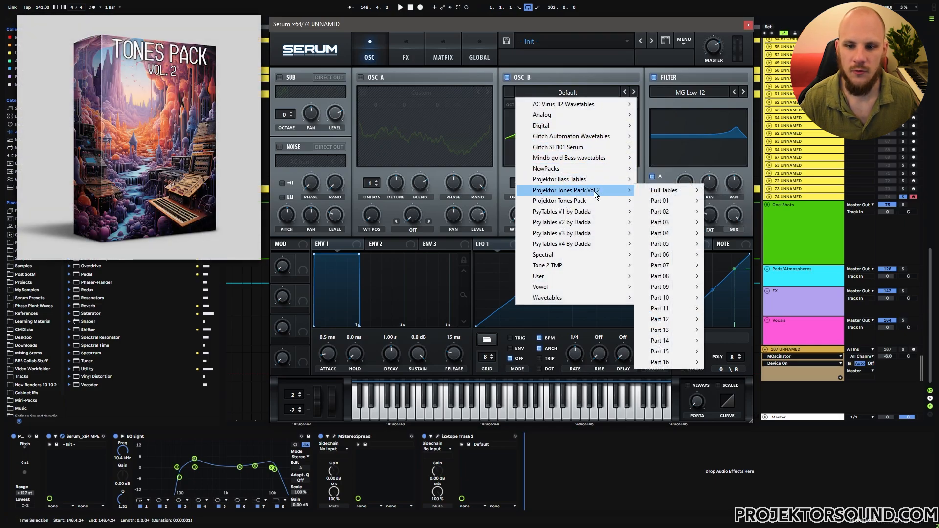
click(667, 212)
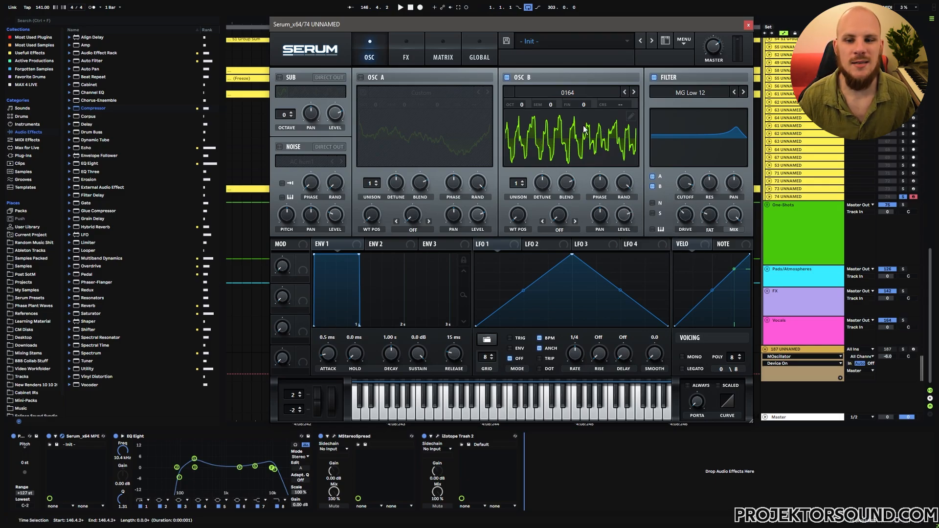
Preview the next few wavetables in oscillator B, return to 0164 and examine its waveform and harmonics in the table editor
click(634, 93)
click(633, 93)
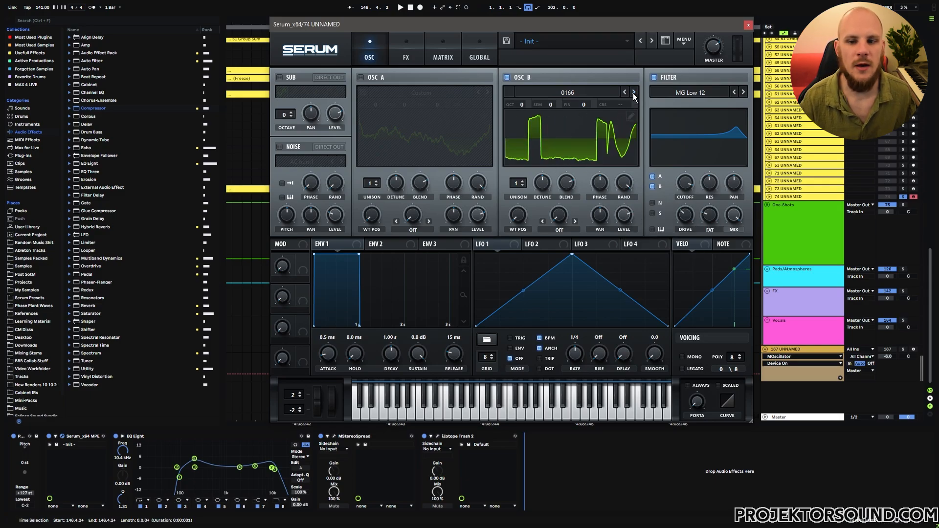
click(633, 93)
click(625, 93)
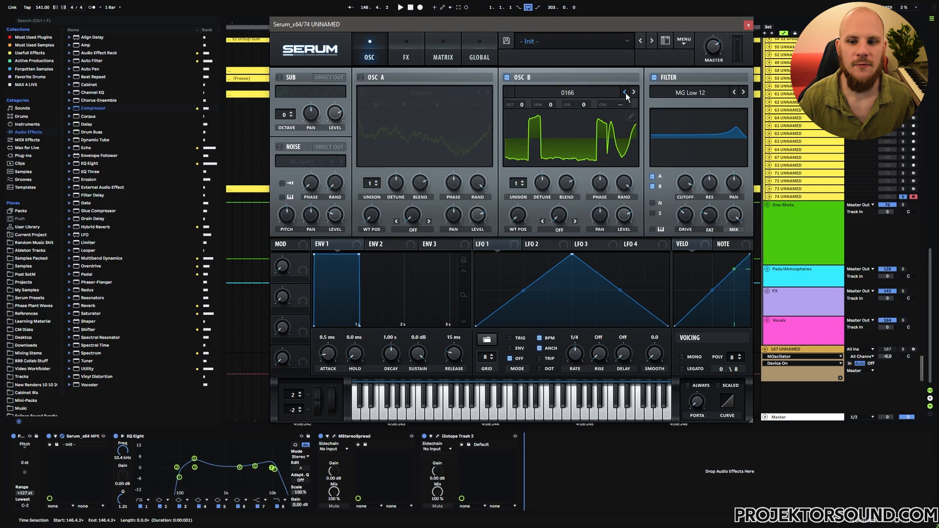
click(625, 93)
click(625, 93)
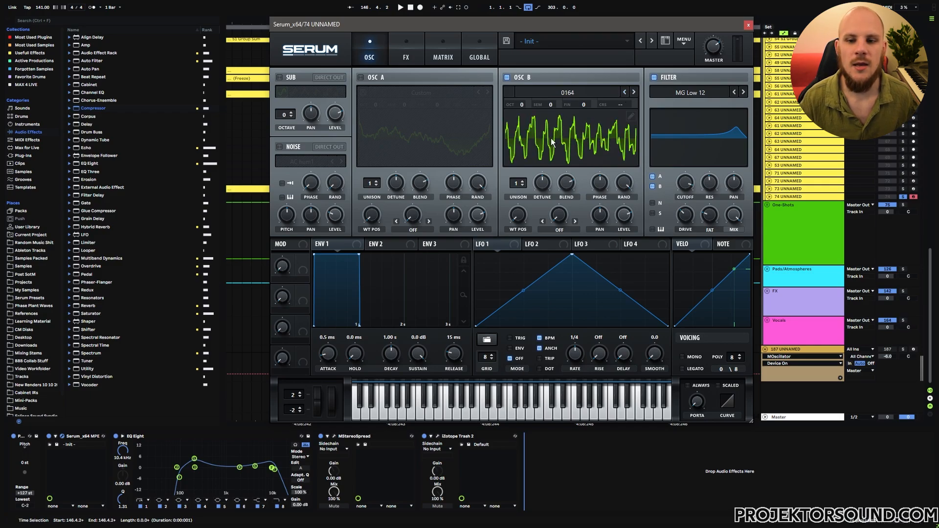
click(631, 116)
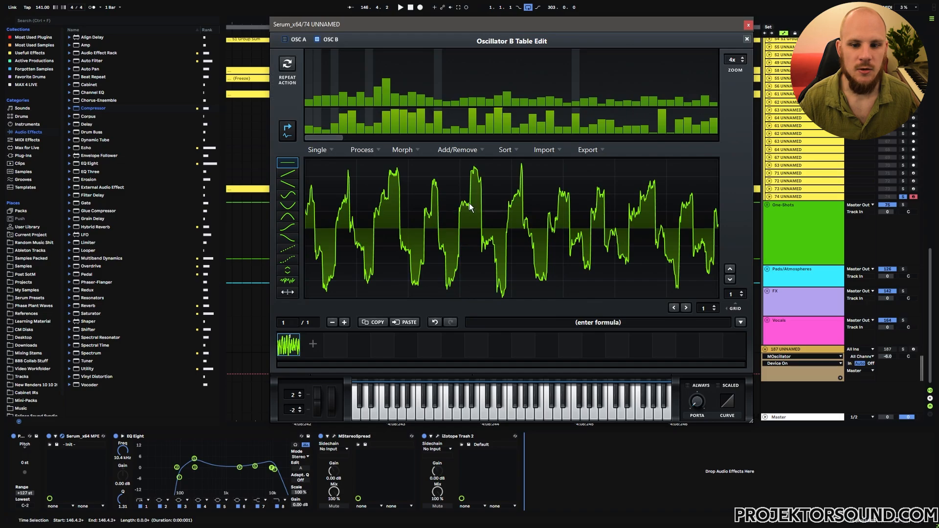
click(747, 39)
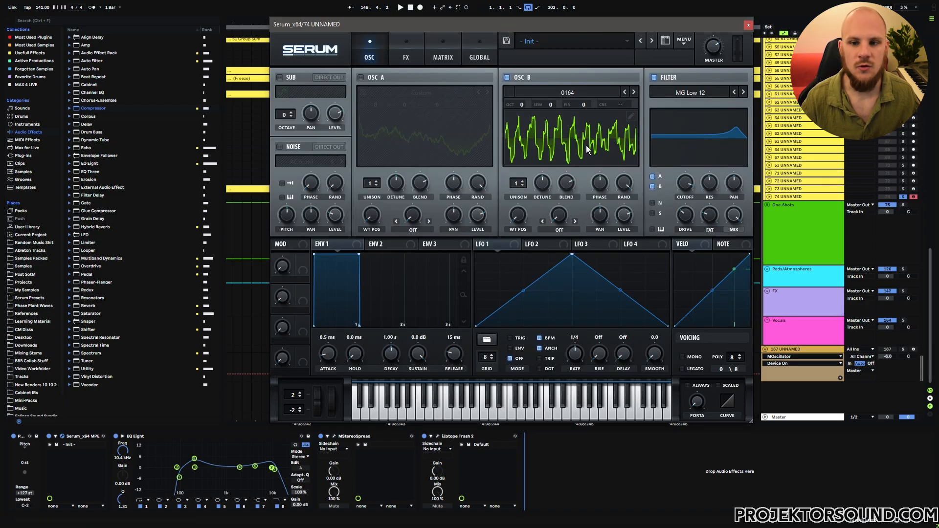
Step oscillator B forward through the tones pack to wavetable 0170, auditioning the waveforms along the way
click(633, 91)
click(633, 92)
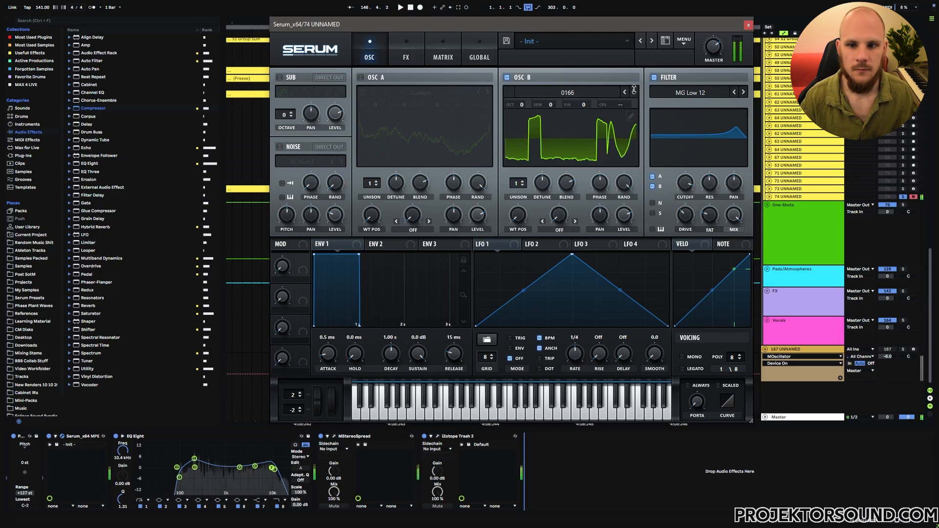
click(634, 90)
click(634, 90)
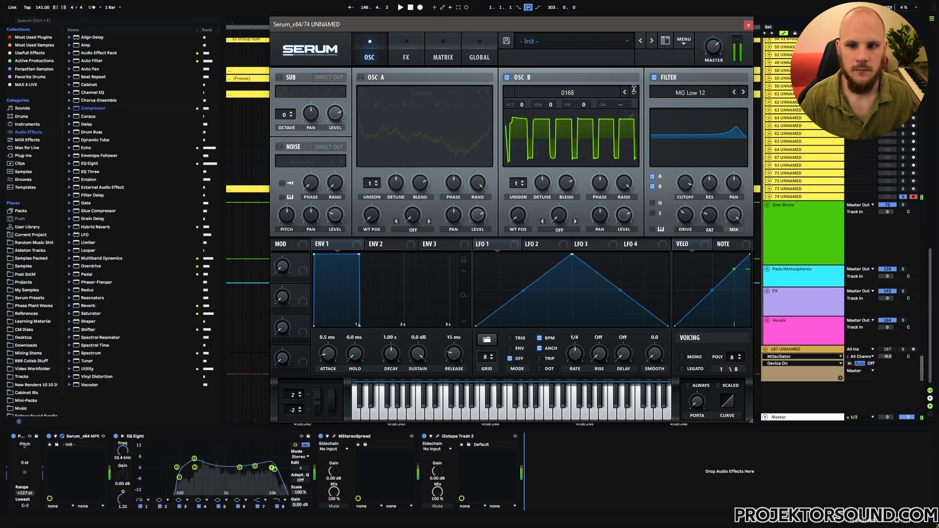
click(634, 90)
click(634, 90)
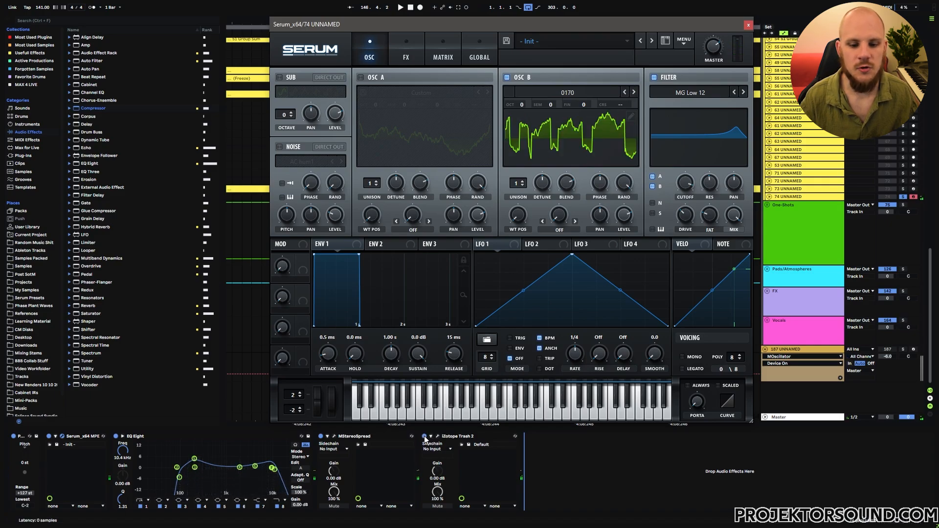
Bypass the iZotope Trash 2 and MStereoSpread devices and Serum's filter, and check Serum's effects rack
click(347, 438)
click(321, 436)
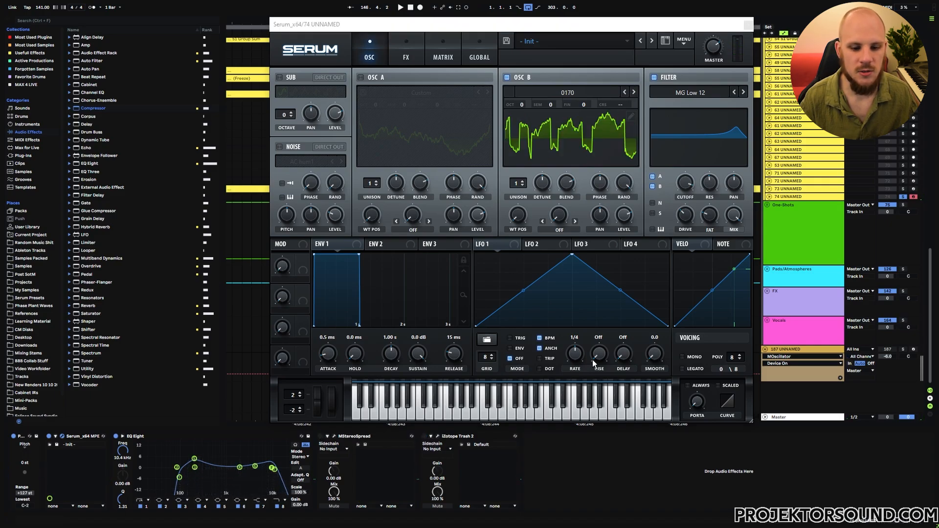
click(653, 78)
click(412, 51)
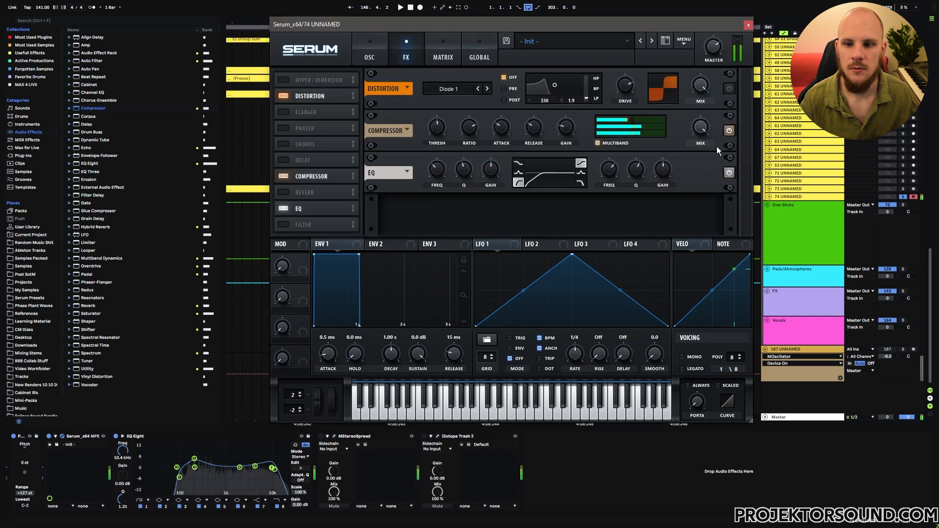
click(374, 53)
Step oscillator B to wavetable 0172 and examine its harmonics and phases in the table editor
click(633, 92)
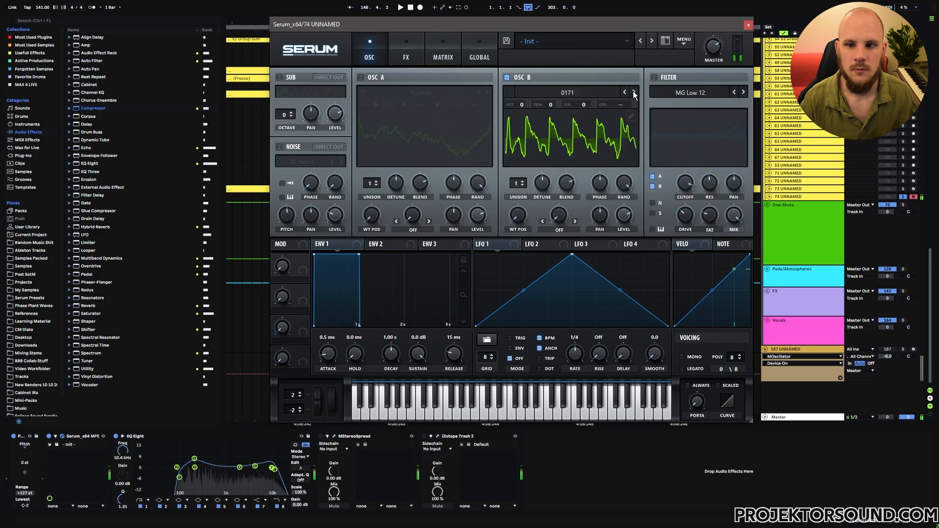
click(633, 91)
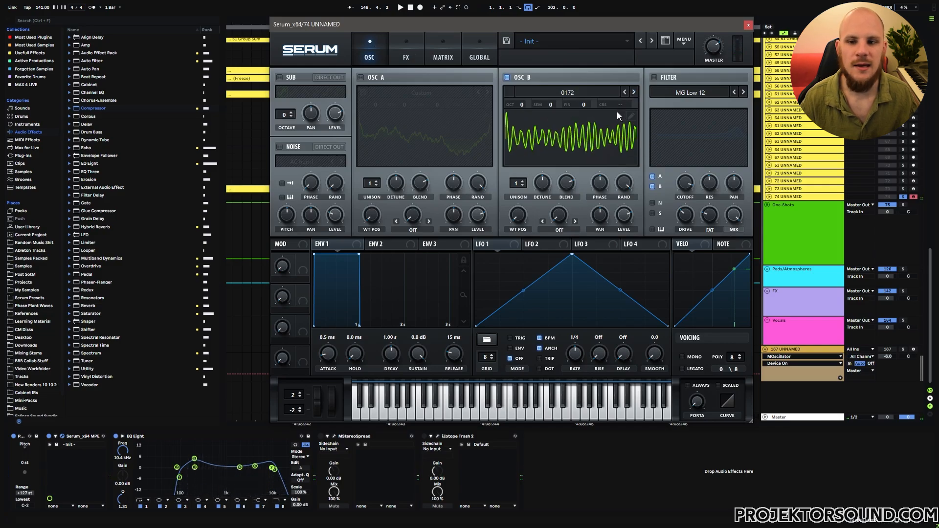
click(629, 117)
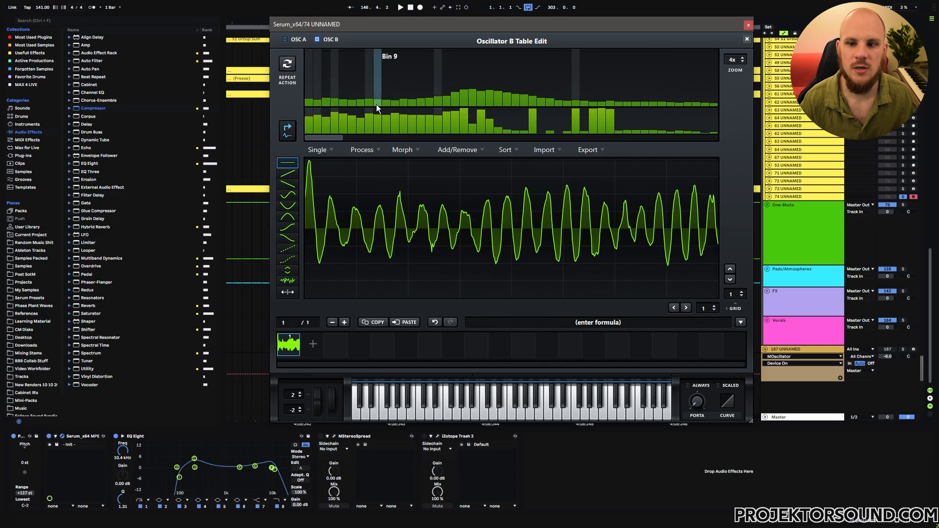
click(747, 39)
Step oscillator B on to wavetable 0176 and examine its harmonics and phases in the table editor
click(633, 92)
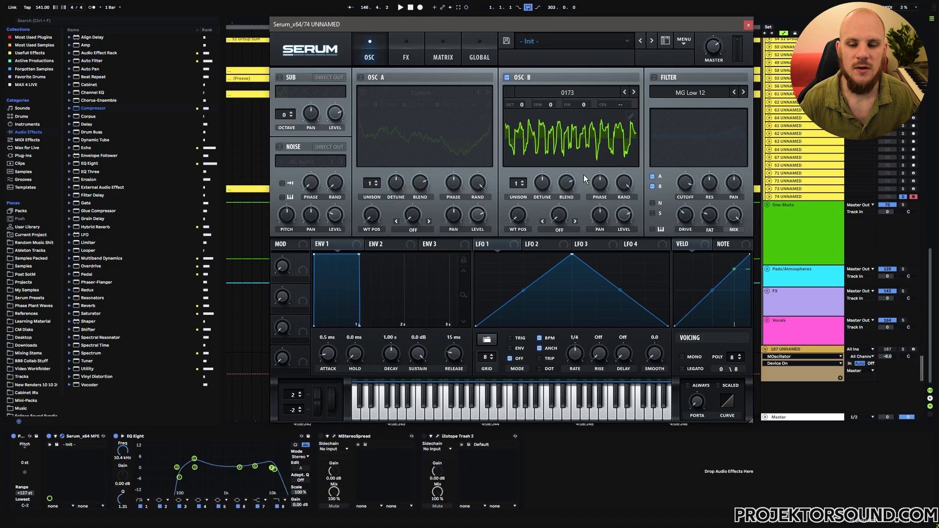
click(634, 92)
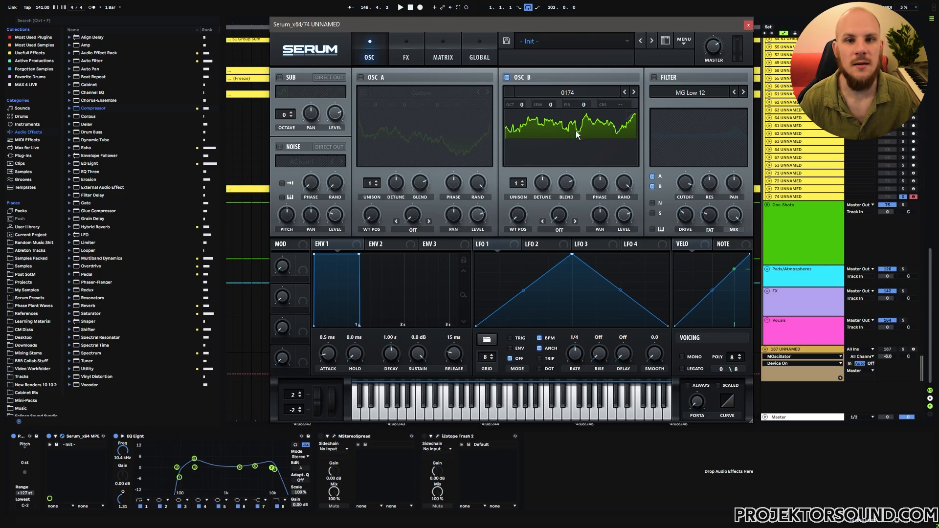
click(634, 93)
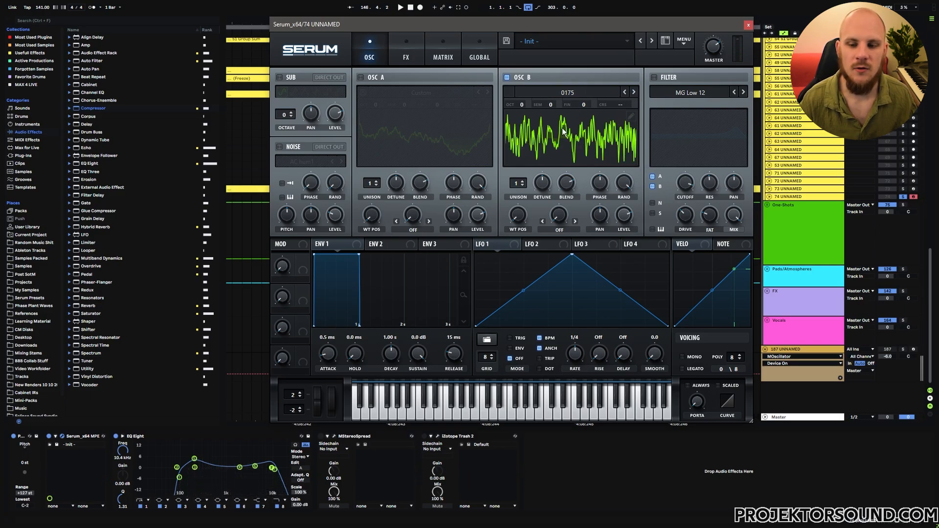
click(634, 92)
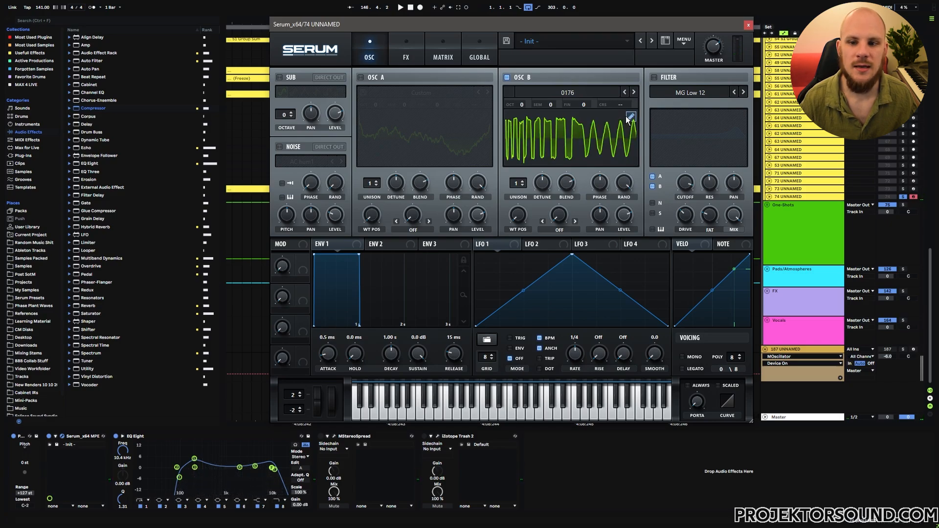
click(631, 116)
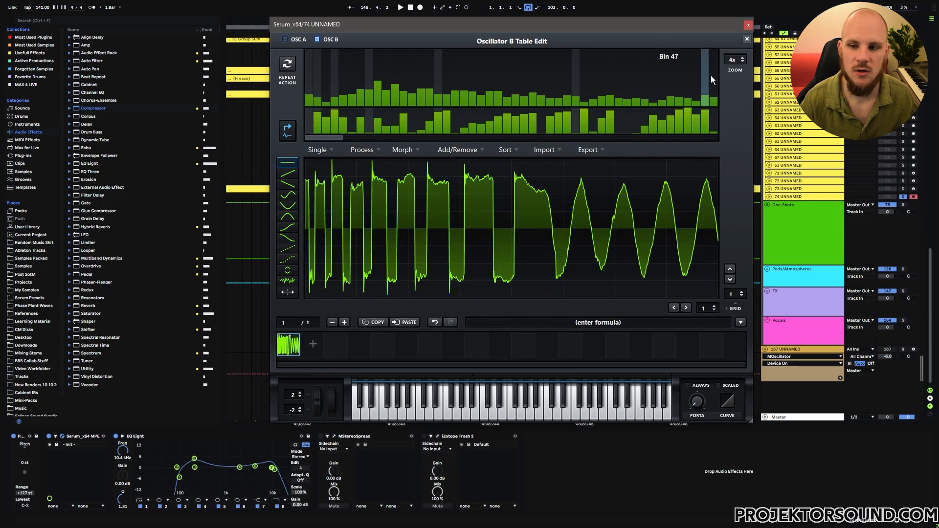
click(747, 39)
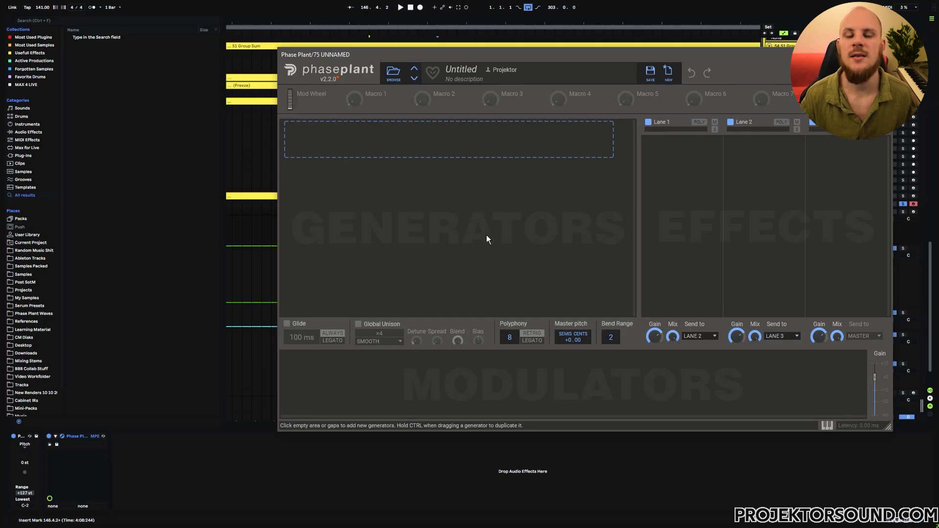
Add an Analog saw generator to the empty Phase Plant patch on track 75
click(449, 149)
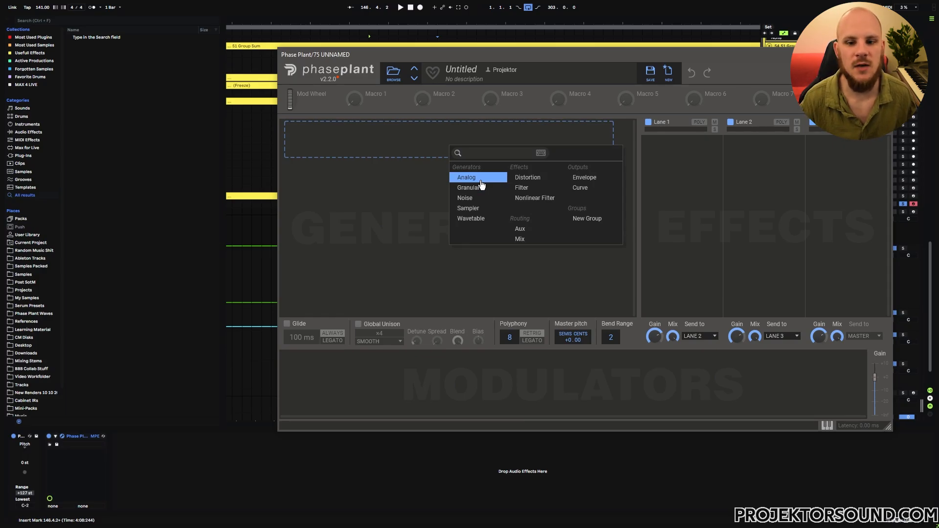
click(481, 180)
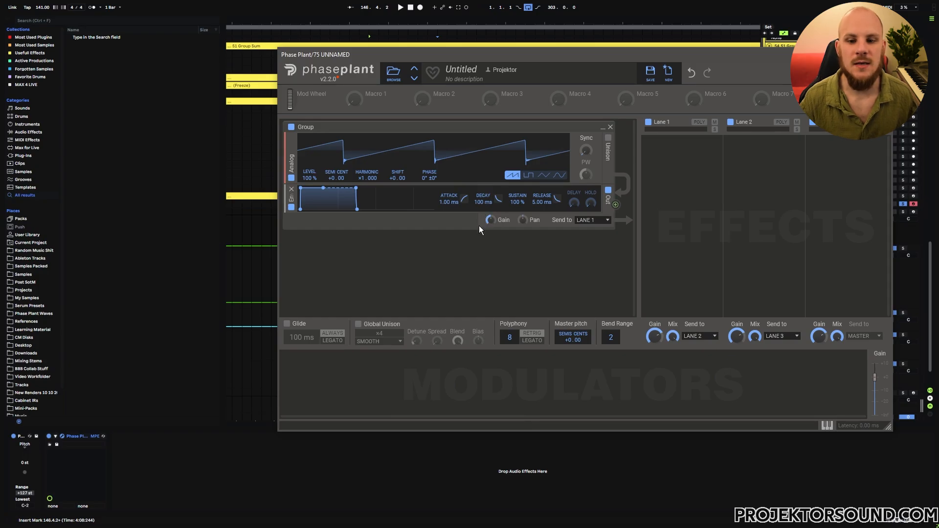
Add a second Analog generator set to a sine and route it to modulate the saw generator's phase
click(450, 236)
click(469, 267)
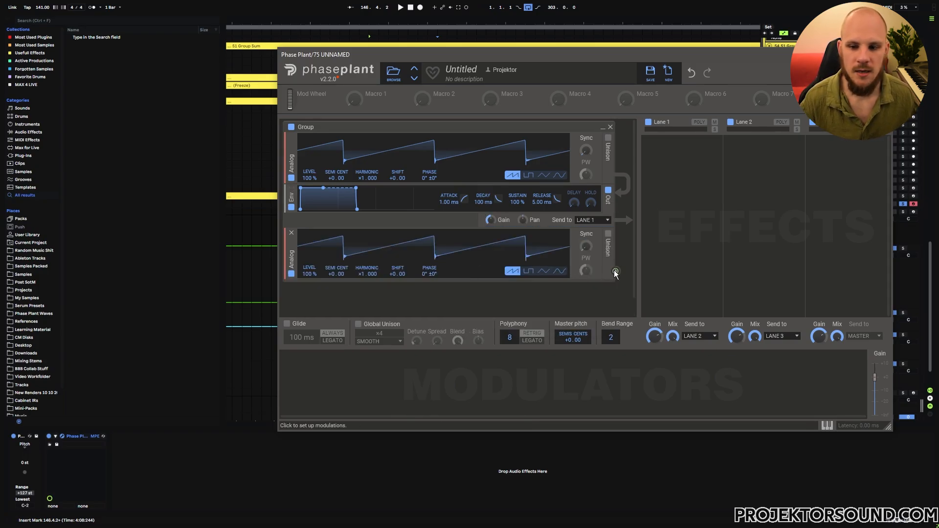
click(559, 271)
drag(616, 268, 429, 177)
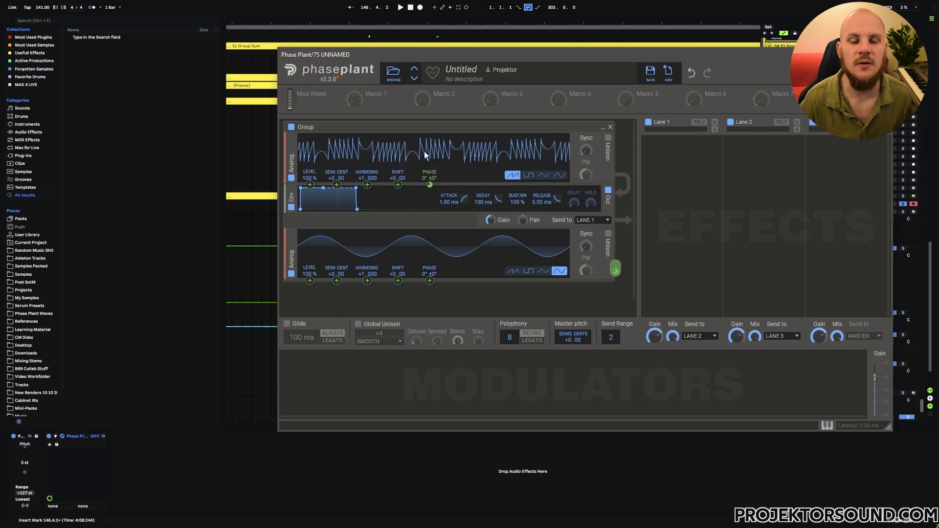
Add a third Analog generator set to a square and route it to modulate the phases of the first two generators
click(477, 293)
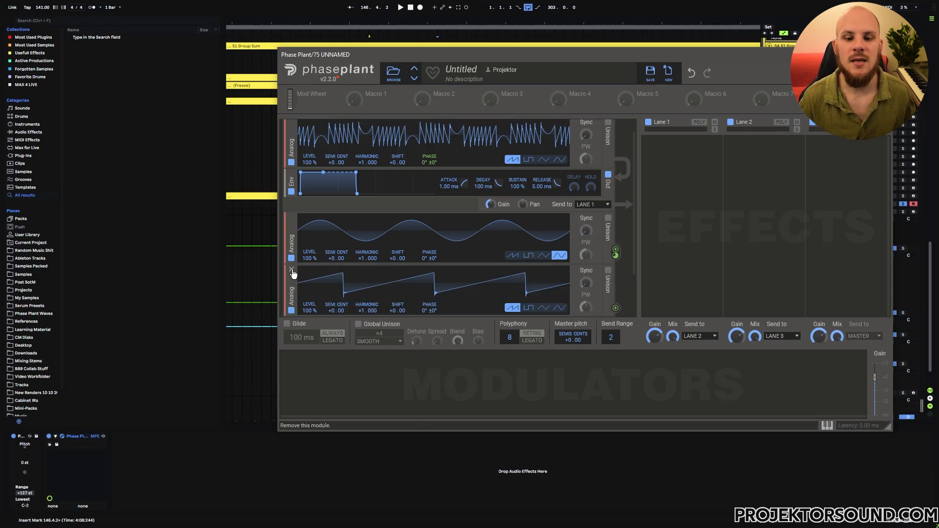
click(528, 308)
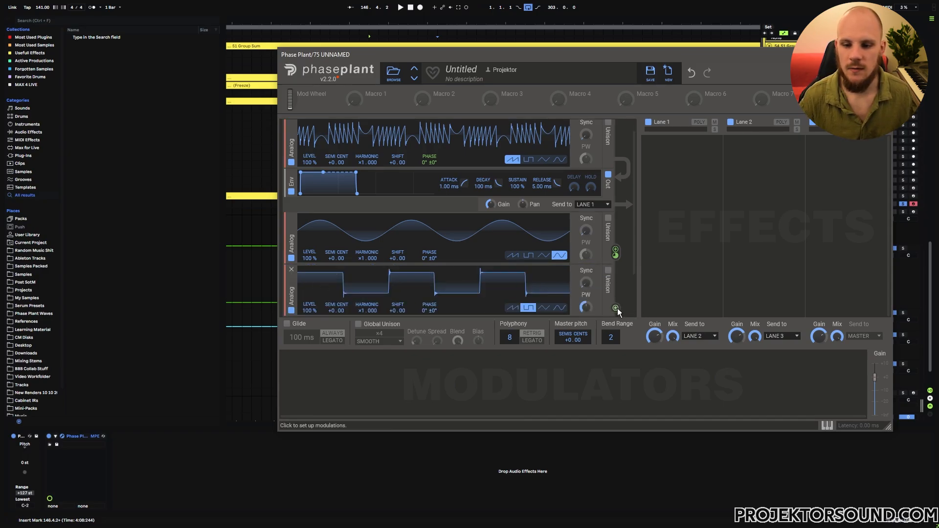
drag(617, 308, 429, 191)
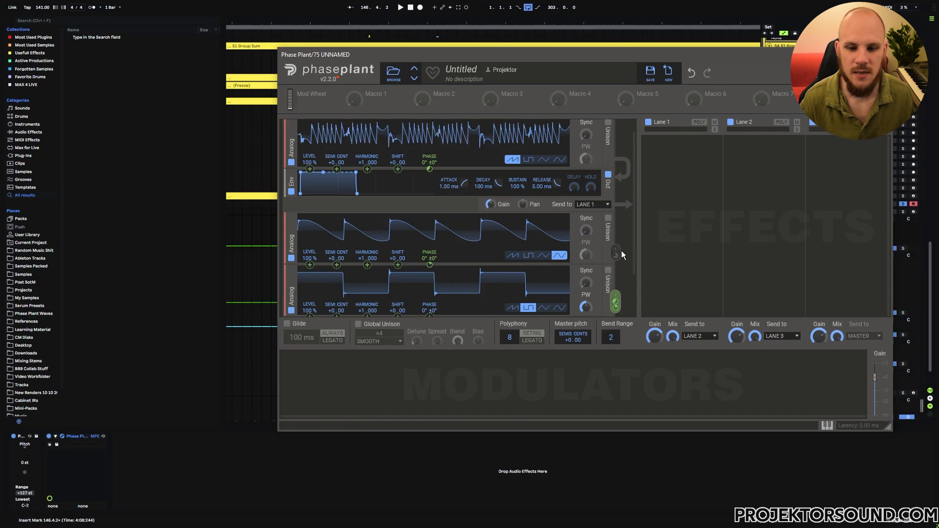
Add a fourth Analog generator set to a sine and route it to modulate the phases of the other generators
scroll(631, 234, down, 2)
click(473, 285)
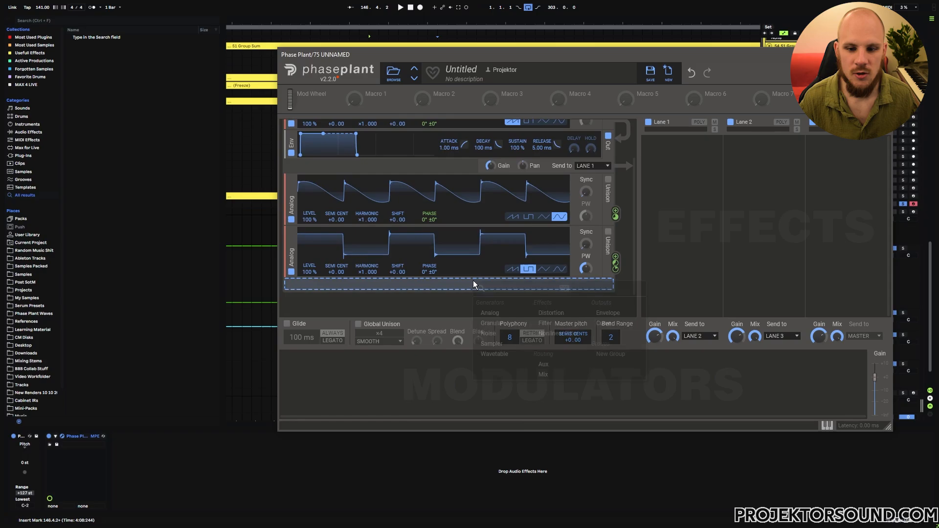
click(491, 313)
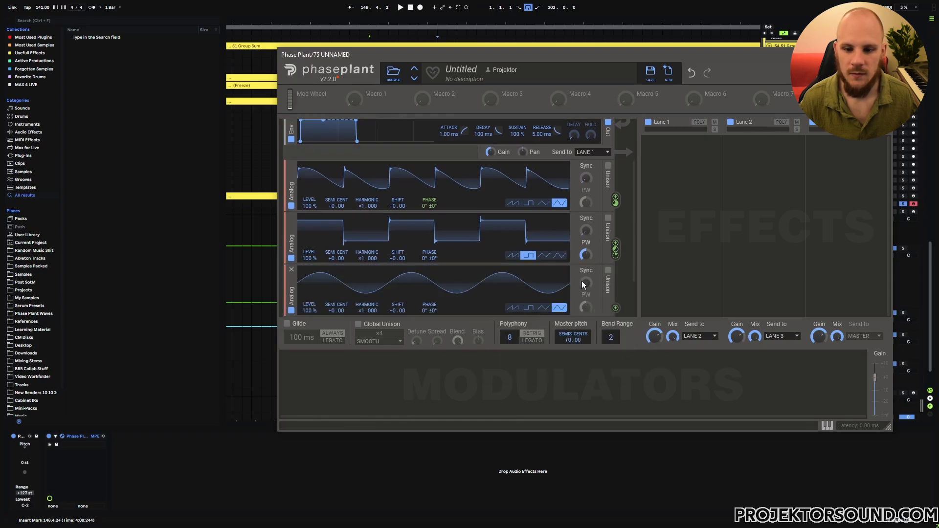
drag(615, 307, 615, 309)
drag(473, 257, 430, 206)
scroll(625, 211, up, 3)
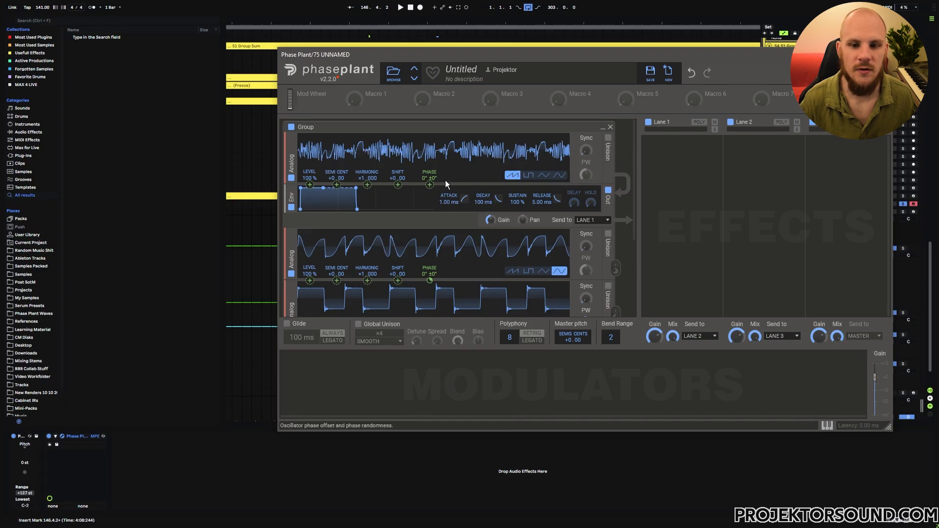
drag(430, 186, 430, 215)
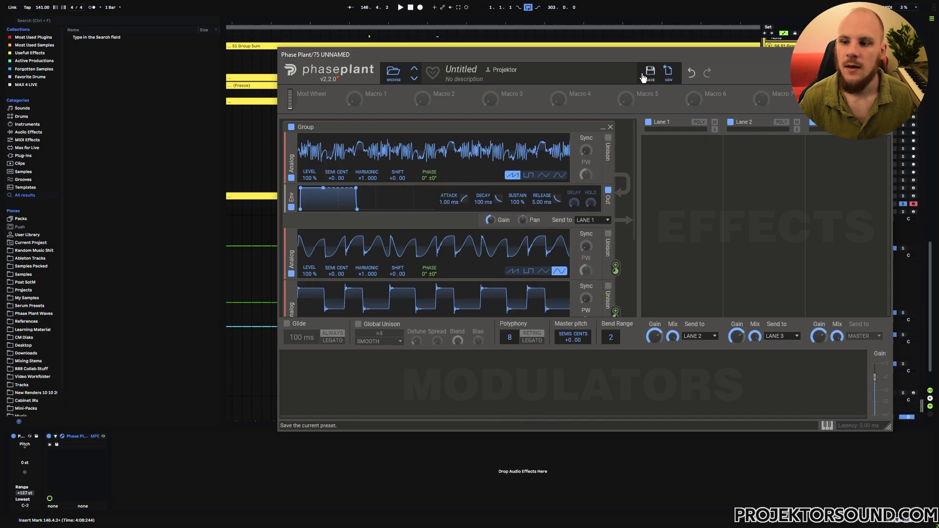
Solo track 75 to audition the Phase Plant patch and hide the plug-in window
drag(665, 53, 585, 62)
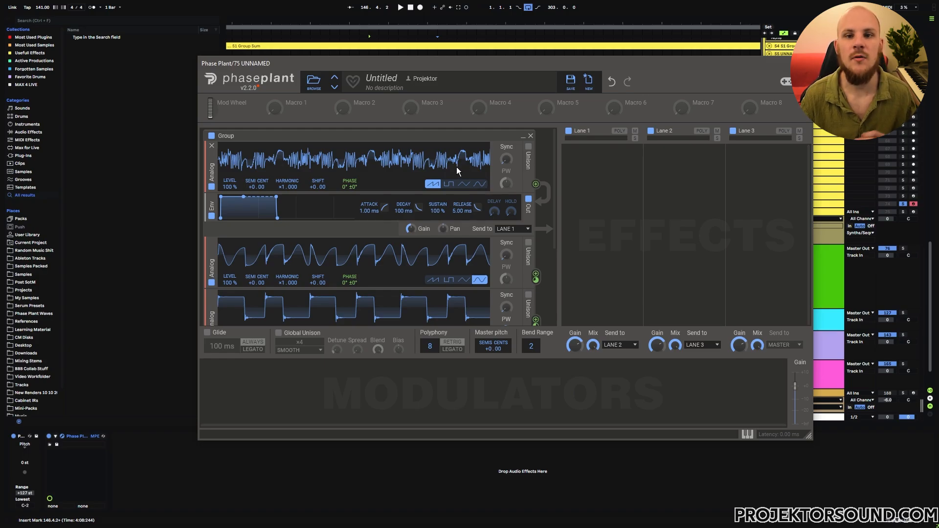
click(903, 213)
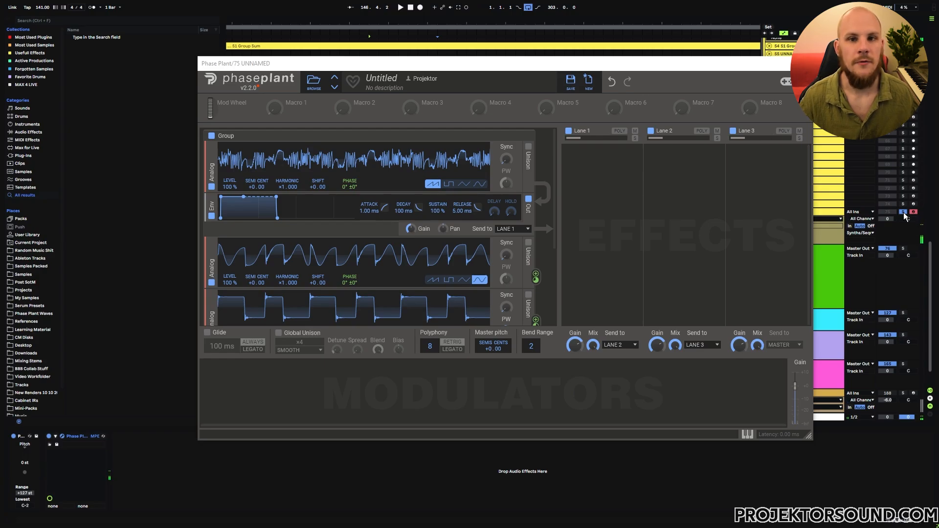
key(ctrl+alt+p)
click(776, 211)
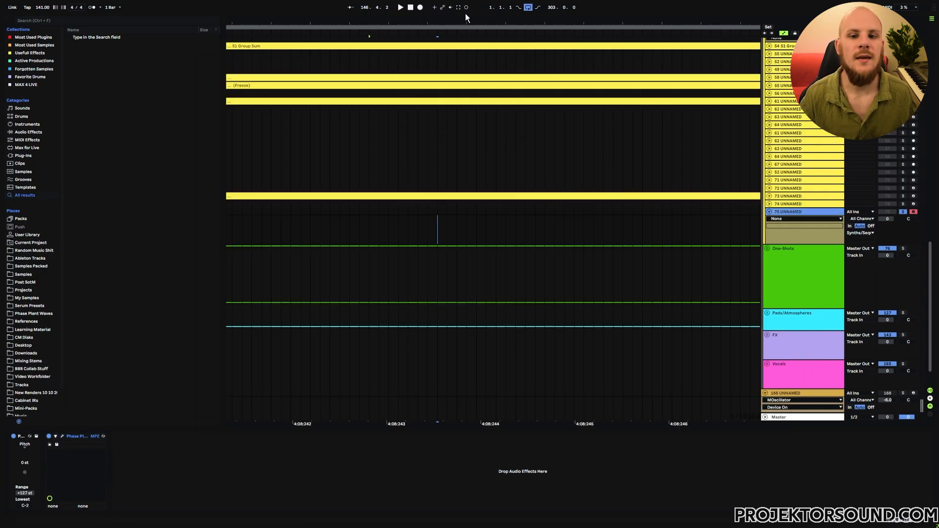
Unfold and solo track 52 and play its clip from bar 85
drag(462, 20, 463, 0)
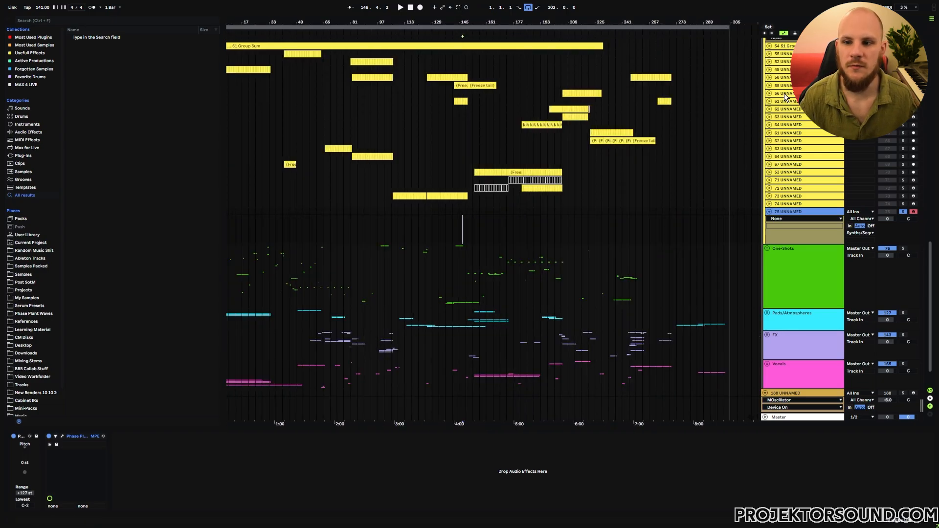
click(769, 62)
click(902, 62)
click(359, 75)
key(space)
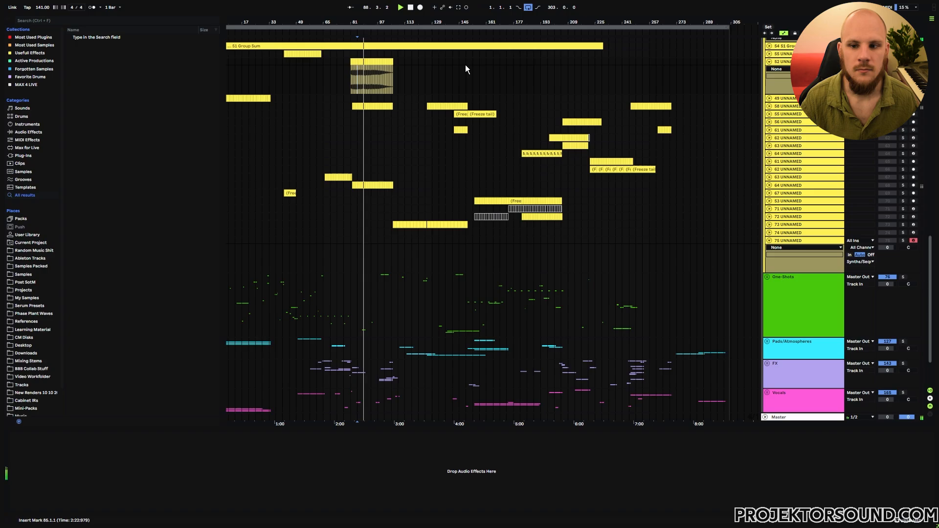
key(space)
Unfold and solo track 61 and play its clip from bar 225
click(769, 162)
click(903, 162)
click(593, 181)
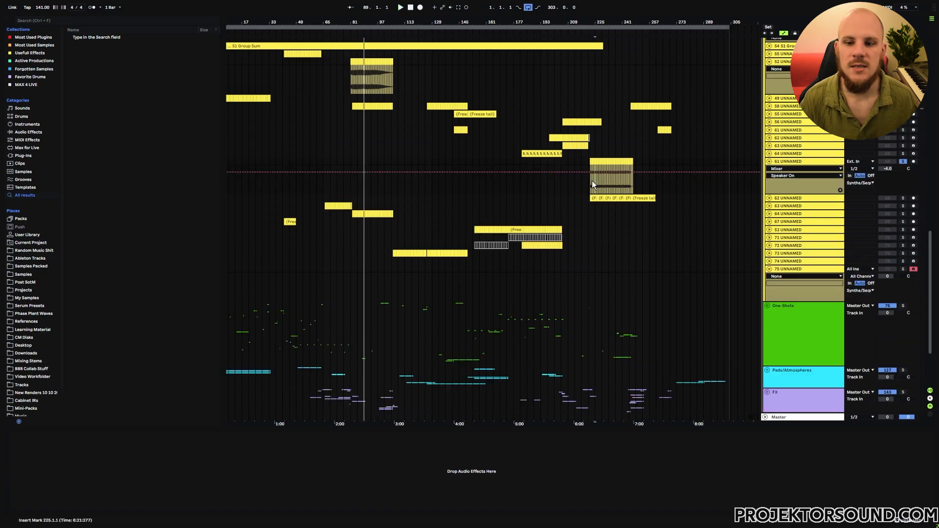
key(space)
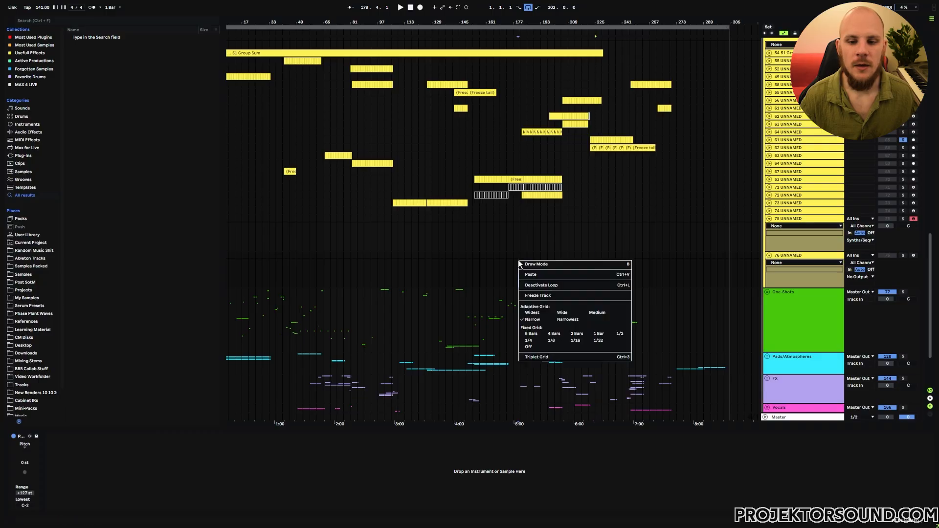
Load Serum as the instrument on the new MIDI track 76
right_click(519, 261)
mouse_move(552, 265)
click(661, 8)
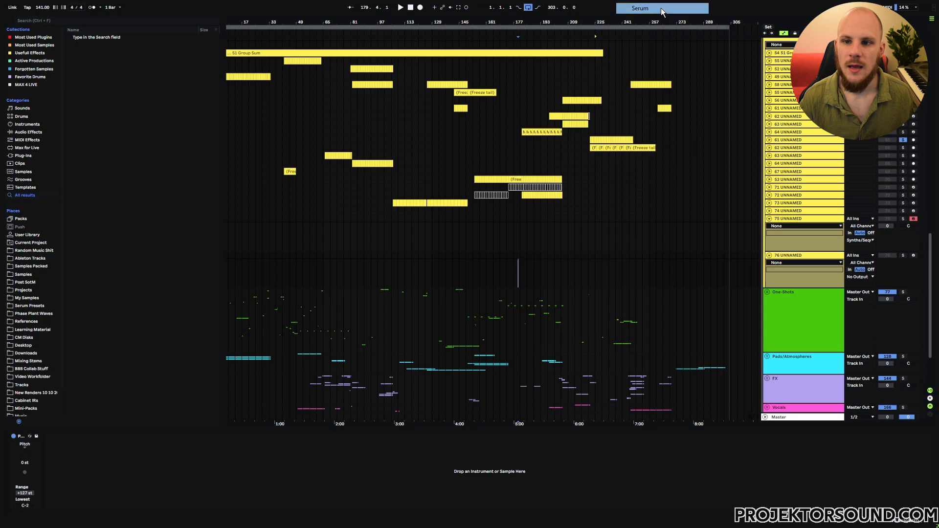
Load Combination Table 4 from Projektor Tones Pack Vol.2's Full Tables into oscillator A and sweep its wavetable position
click(364, 146)
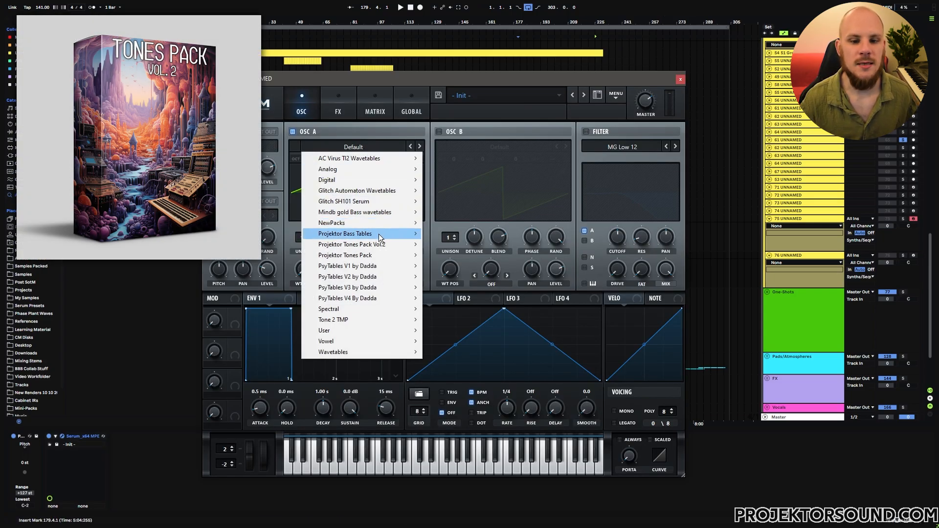
mouse_move(379, 244)
mouse_move(451, 246)
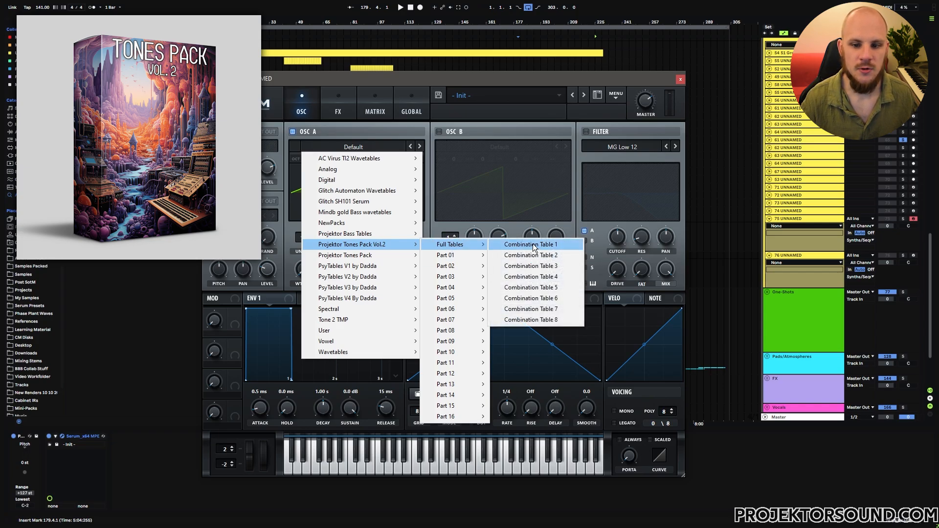
click(559, 278)
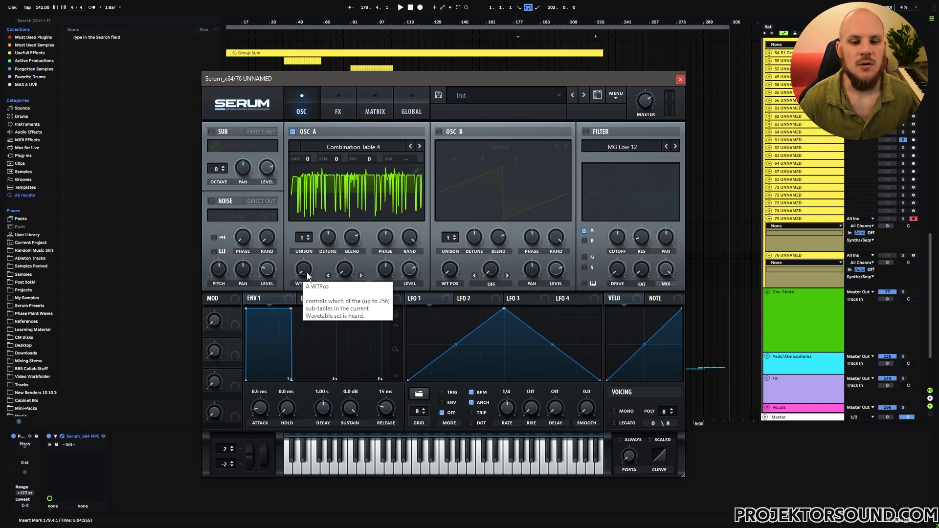
drag(304, 269, 427, 365)
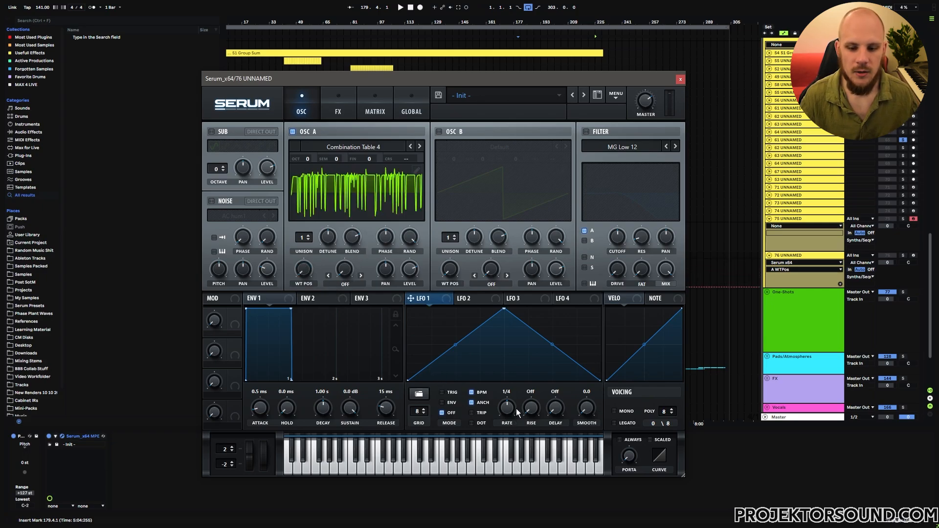
Set LFO 1's rate to one bar and draw an irregular eight-step stepped shape
drag(514, 412, 516, 421)
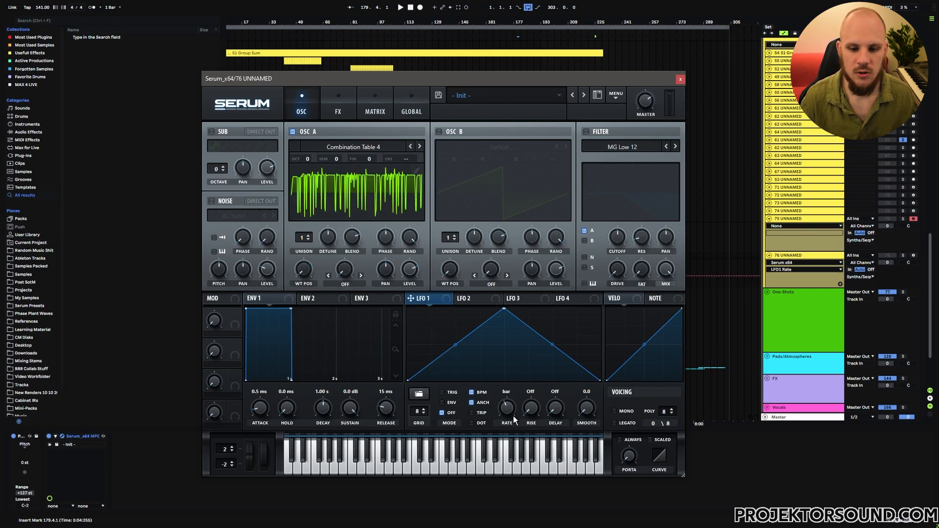
shift+click(420, 332)
shift+click(458, 321)
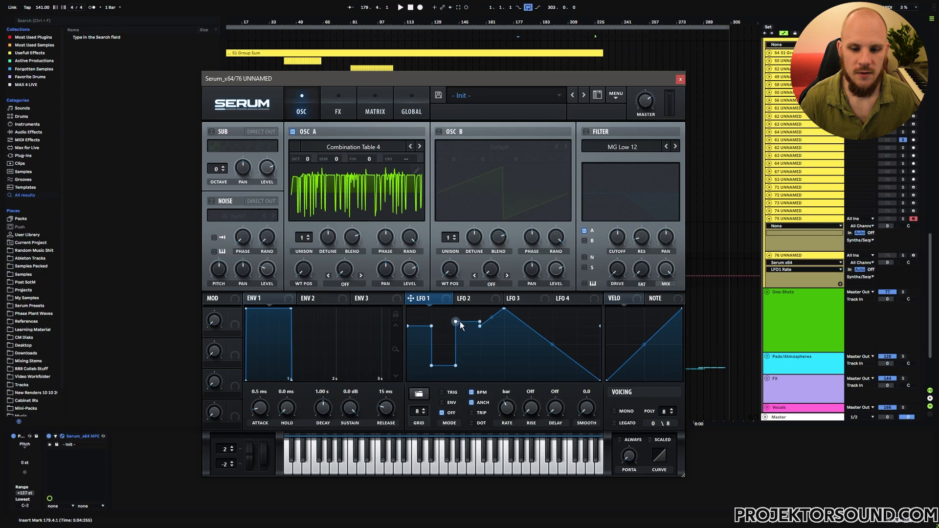
shift+click(489, 368)
shift+click(498, 338)
shift+click(517, 345)
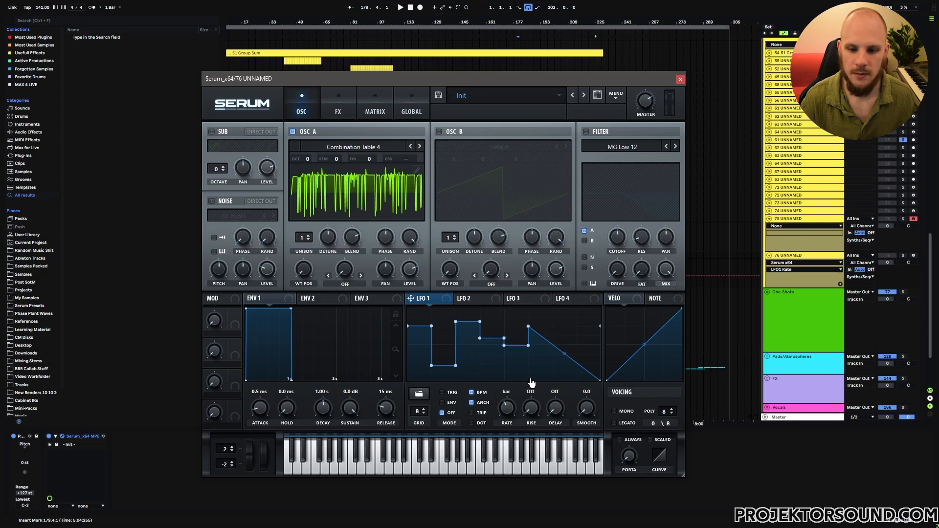
shift+click(536, 375)
shift+click(562, 327)
shift+click(588, 351)
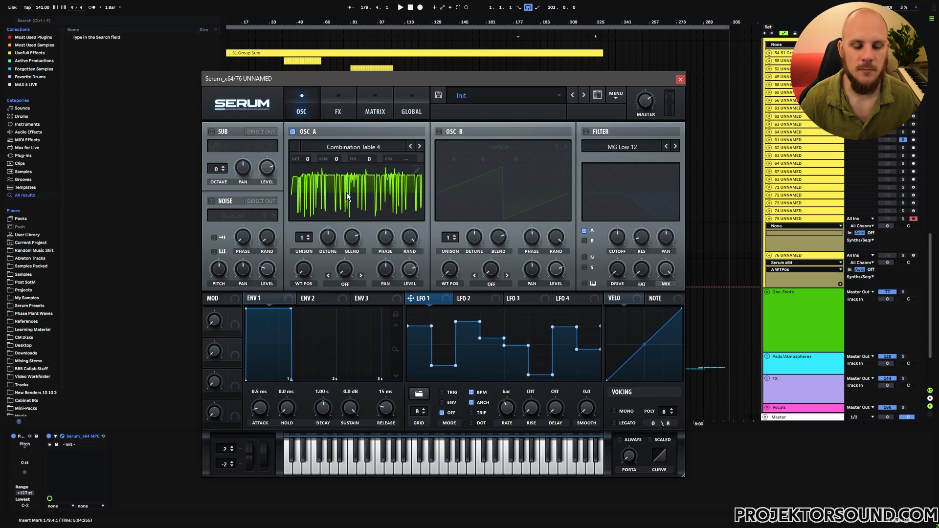
Modulate oscillator A's wavetable position with LFO 1, and arm and solo track 76
drag(302, 274, 303, 270)
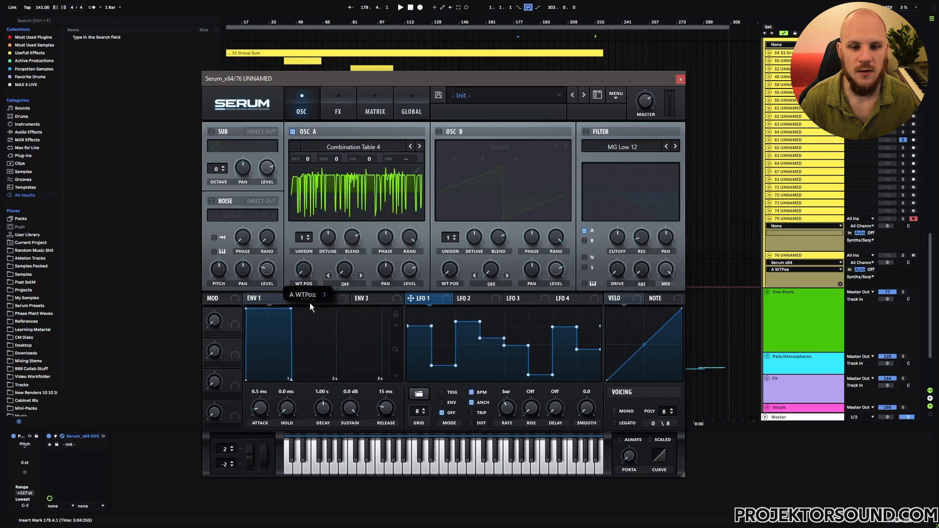
click(914, 255)
click(903, 255)
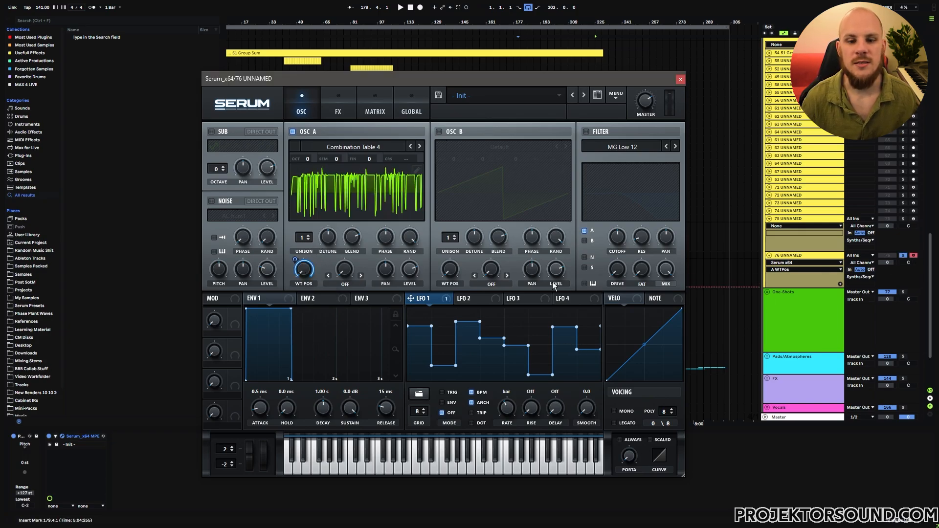
Hold a note and raise the fifth, sixth and seventh steps of LFO 1's shape
key(a)
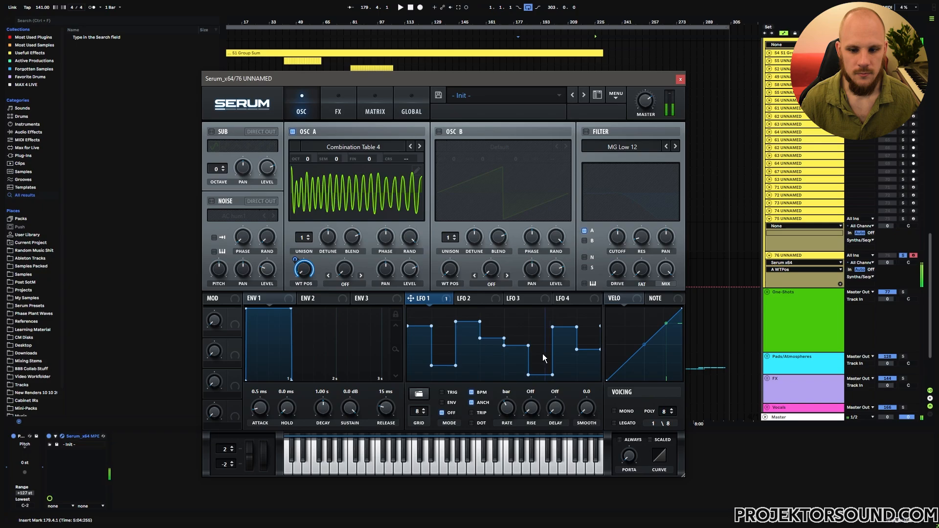
click(563, 323)
click(522, 337)
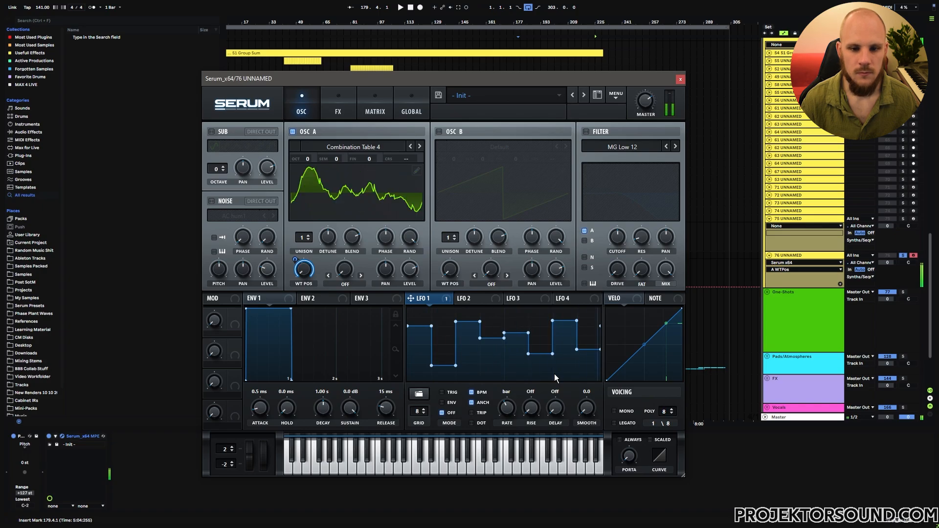
Paste EQ Eight, MStereoSpread and iZotope Trash 2 after Serum on track 76 and enable MStereoSpread and Trash 2
click(691, 96)
click(679, 79)
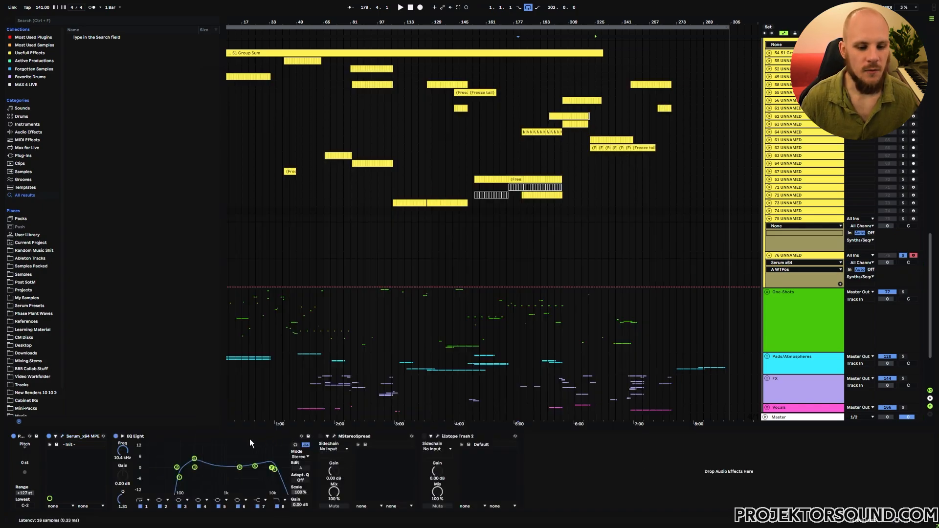
click(267, 440)
shift+click(452, 436)
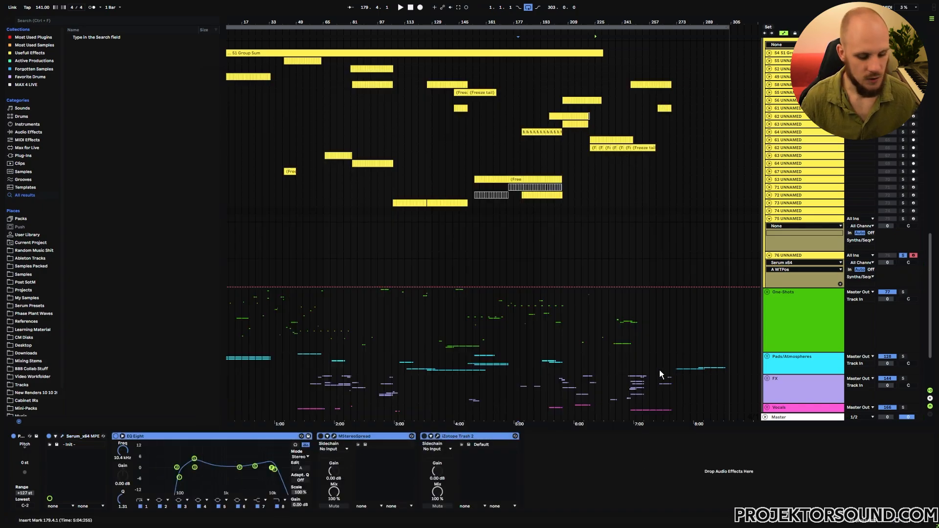
key(Delete)
key(ctrl+v)
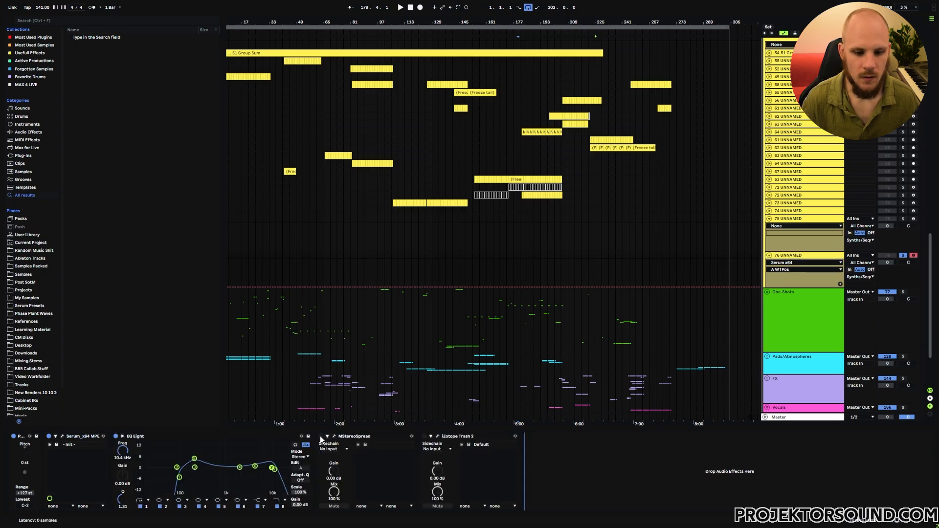
click(321, 437)
click(424, 437)
click(424, 437)
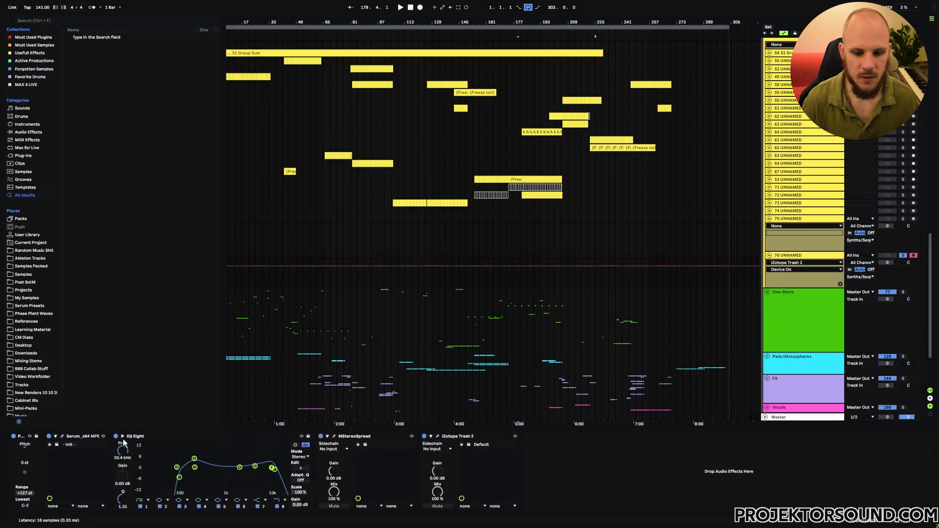
Enable Serum's Hyper/Dimension effect, lower the Hyper mix, raise the Dimension mix and set the Dimension size to 0%
click(62, 436)
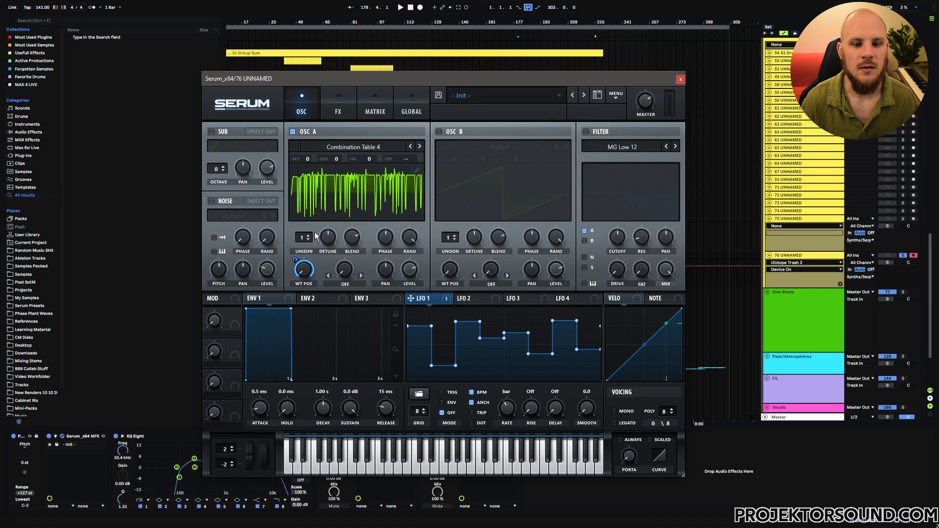
click(337, 105)
click(215, 134)
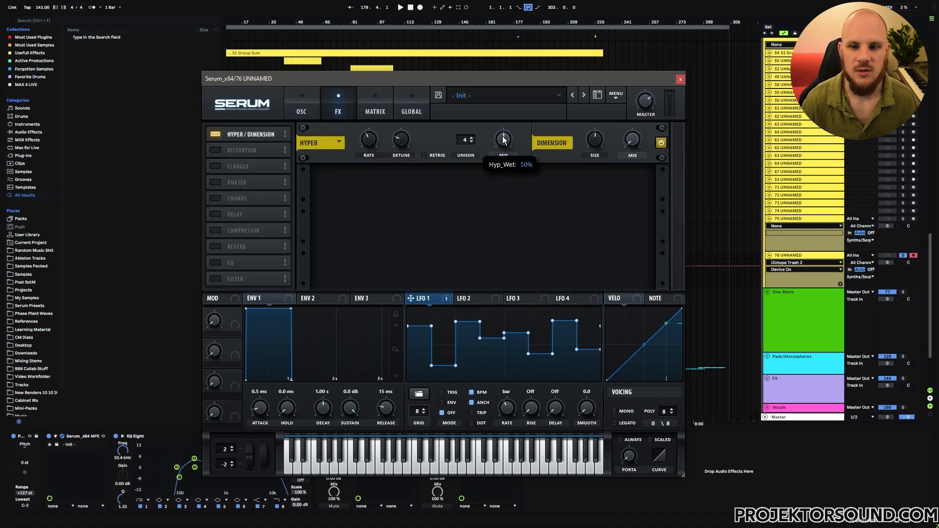
drag(632, 140, 642, 110)
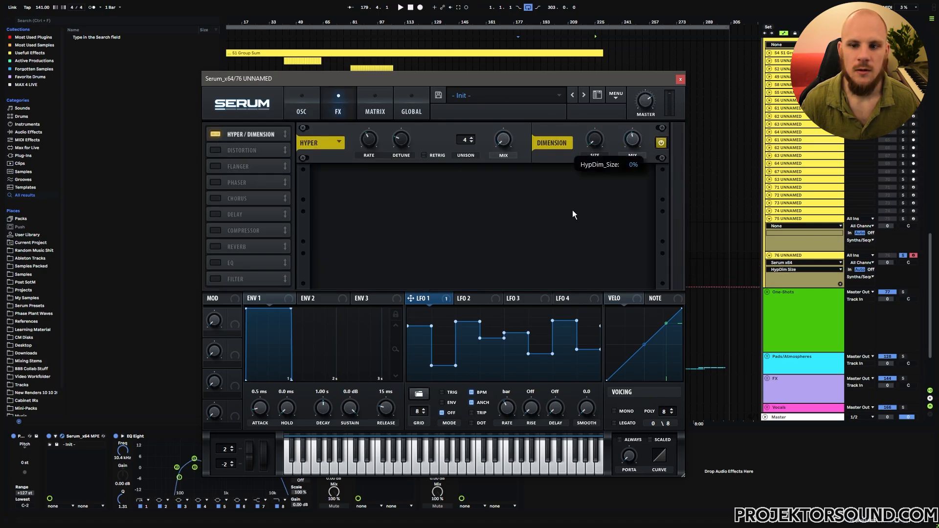
Enable Serum's compressor in multiband mode and add Tube distortion with raised drive
click(218, 232)
click(528, 196)
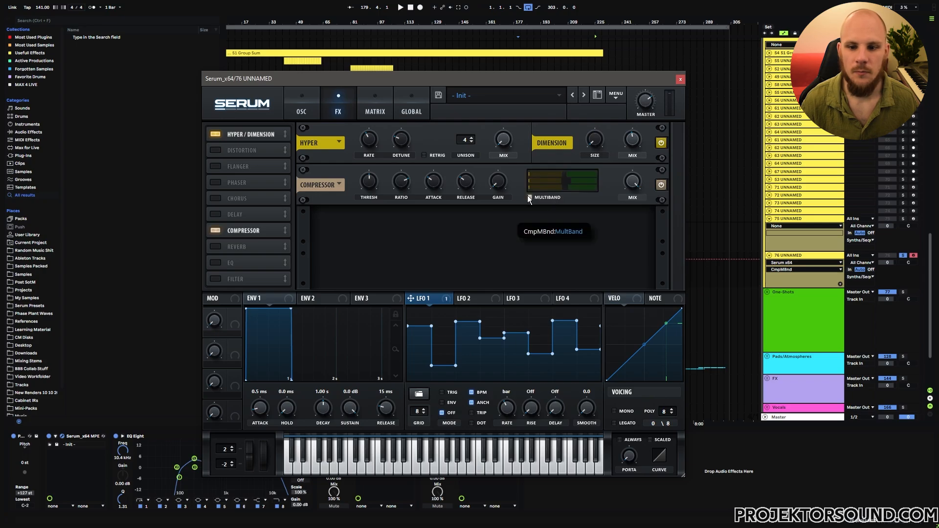
click(220, 149)
drag(557, 182, 575, 154)
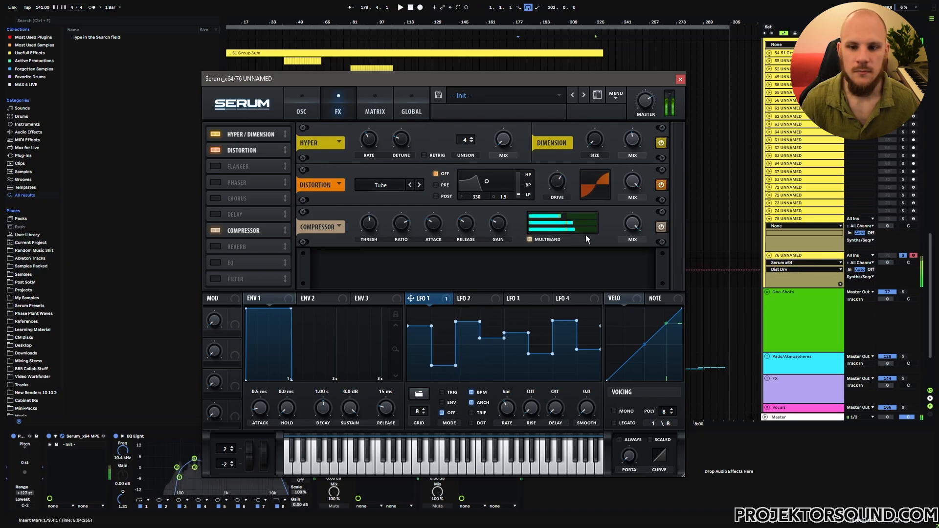
Turn off the Convolve module in Trash 2 and lower both output gains to -7.7
click(680, 79)
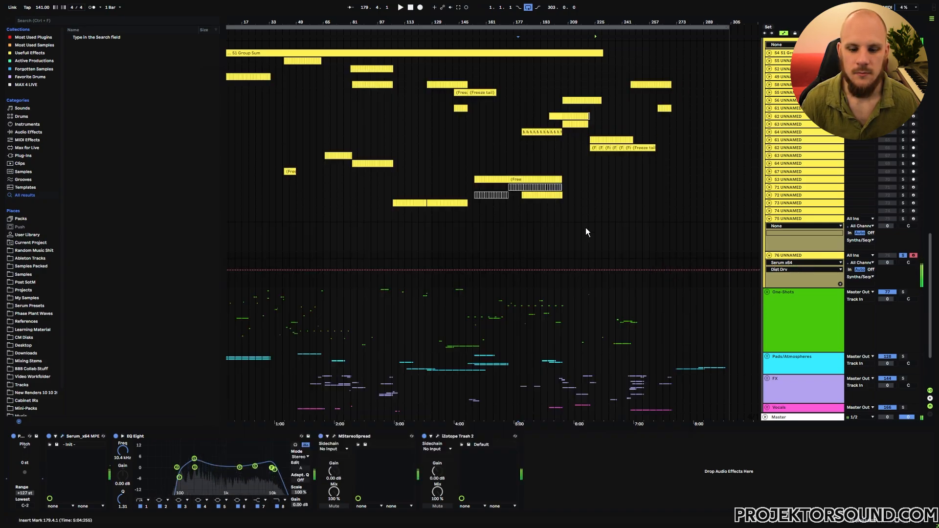
click(437, 436)
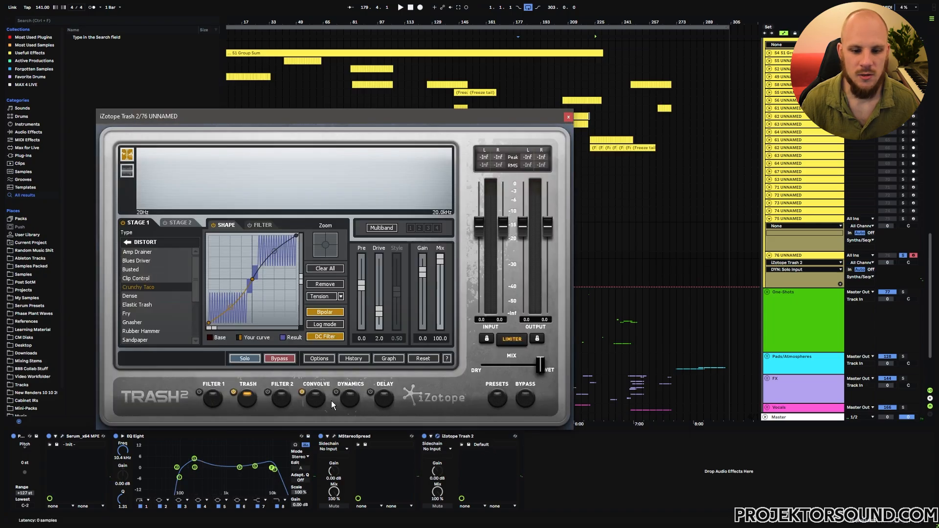
click(301, 393)
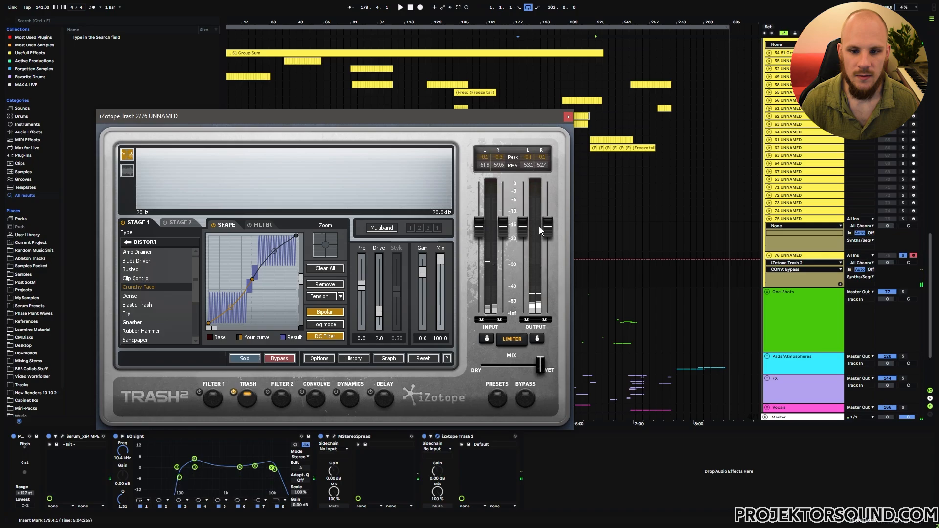
drag(548, 226, 548, 254)
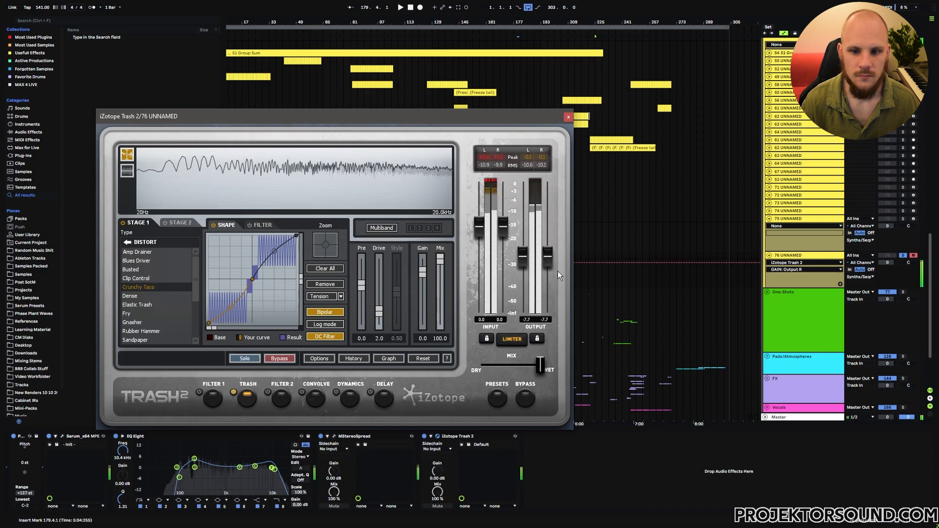
click(567, 116)
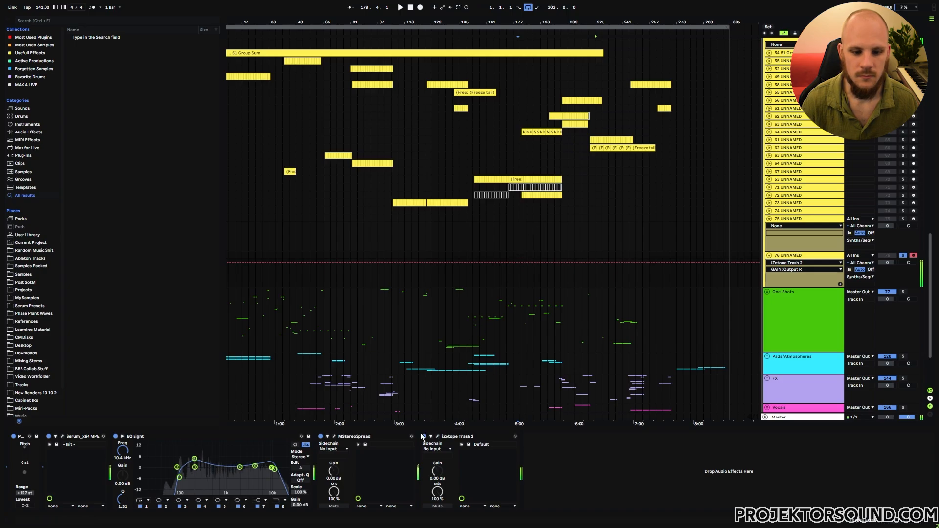
click(557, 467)
Shape Serum's LFO 2 as a long plateau with a curved fall-off, assign it to OSC A level and set its rate to 1/8
click(62, 436)
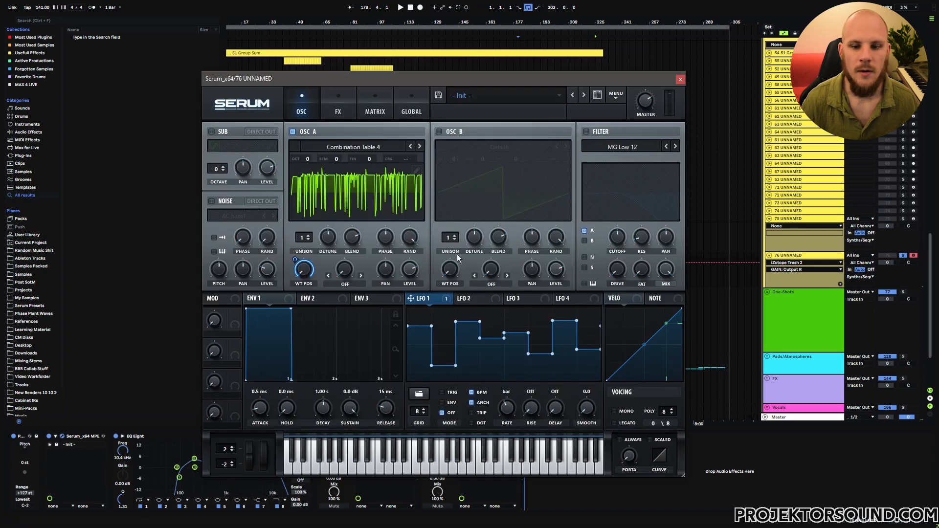
click(472, 299)
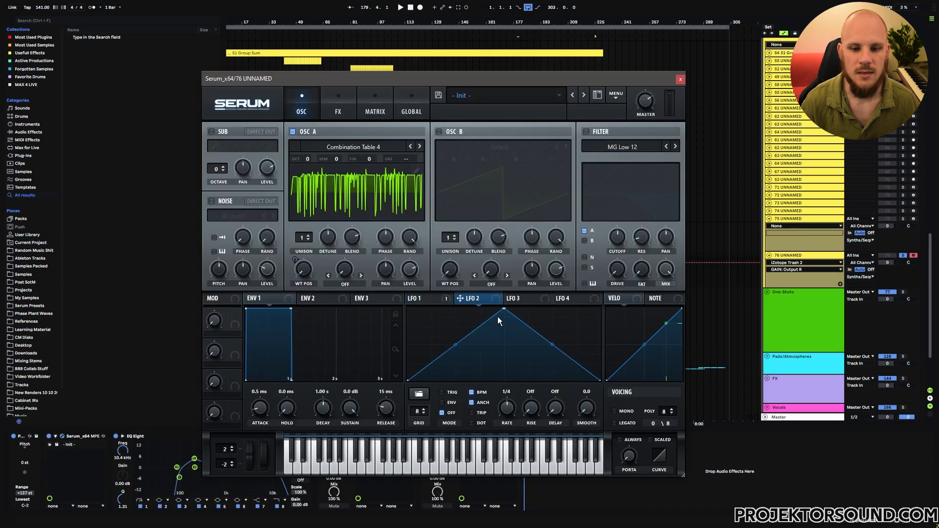
drag(502, 309, 554, 304)
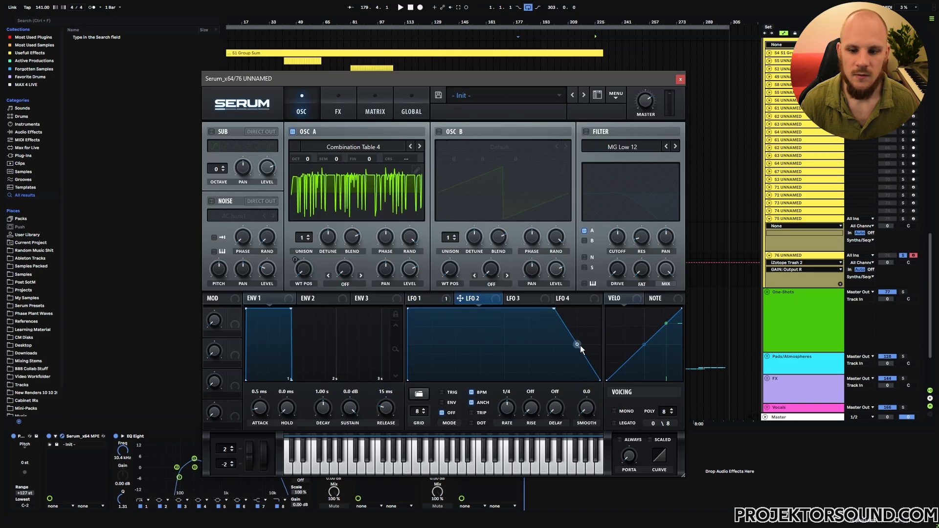
drag(580, 346, 576, 359)
drag(508, 406, 516, 400)
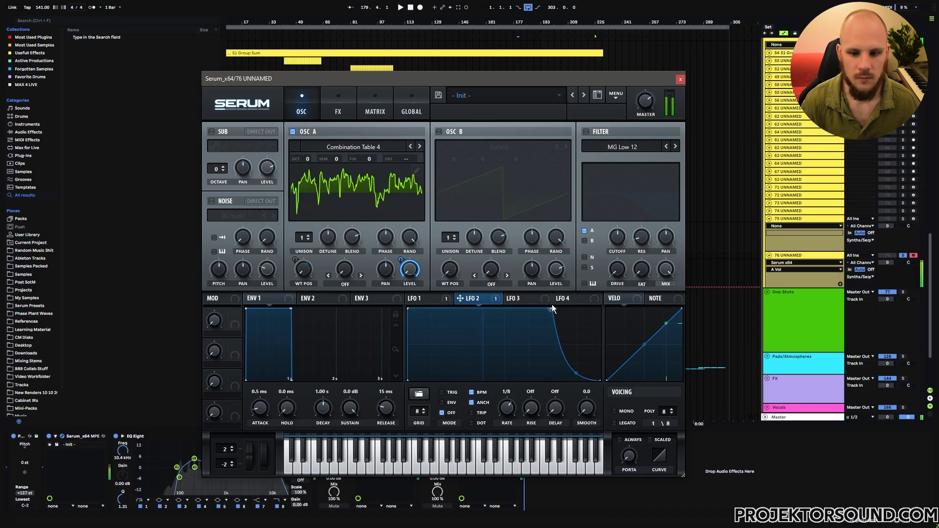
Try an earlier fall-off in LFO 2, set its rate to 1/4 and move the end of the plateau back to three quarters
drag(553, 306, 512, 292)
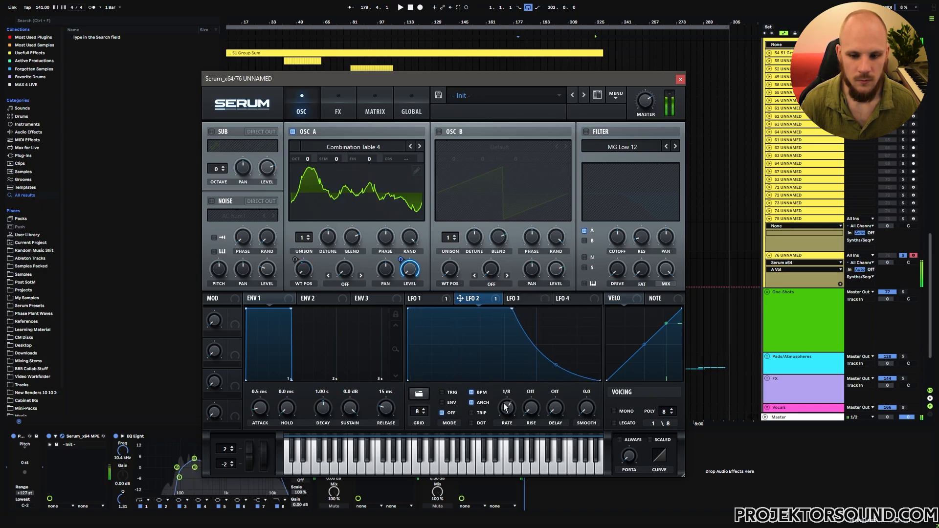
drag(508, 415, 506, 426)
drag(512, 309, 553, 304)
Add two short pulses with curved decays to the first half of LFO 2, ahead of the longer pulse
double_click(500, 325)
drag(500, 325, 508, 299)
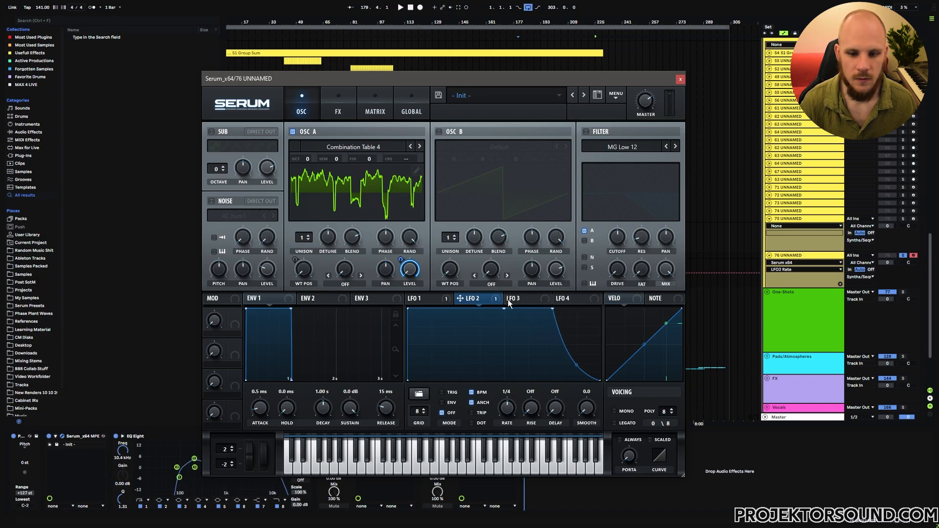
drag(472, 337, 446, 396)
drag(430, 318, 433, 294)
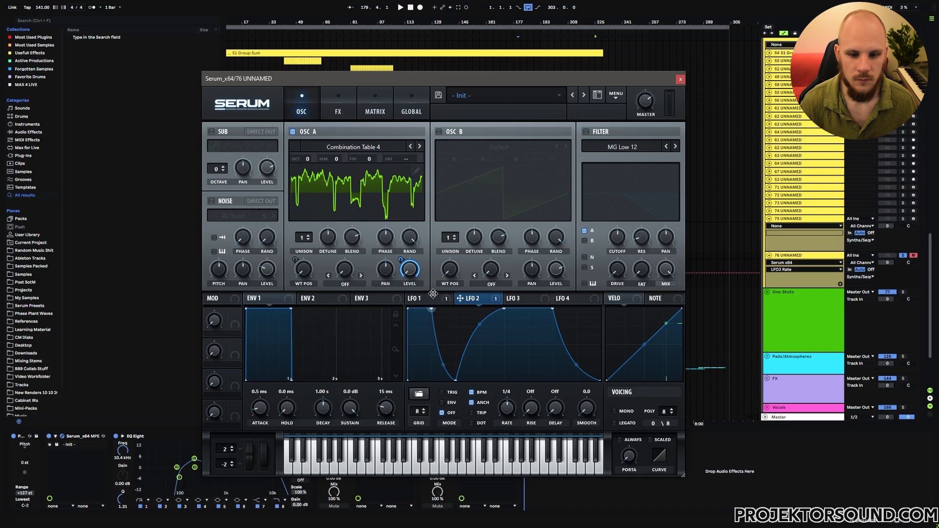
drag(479, 324, 458, 302)
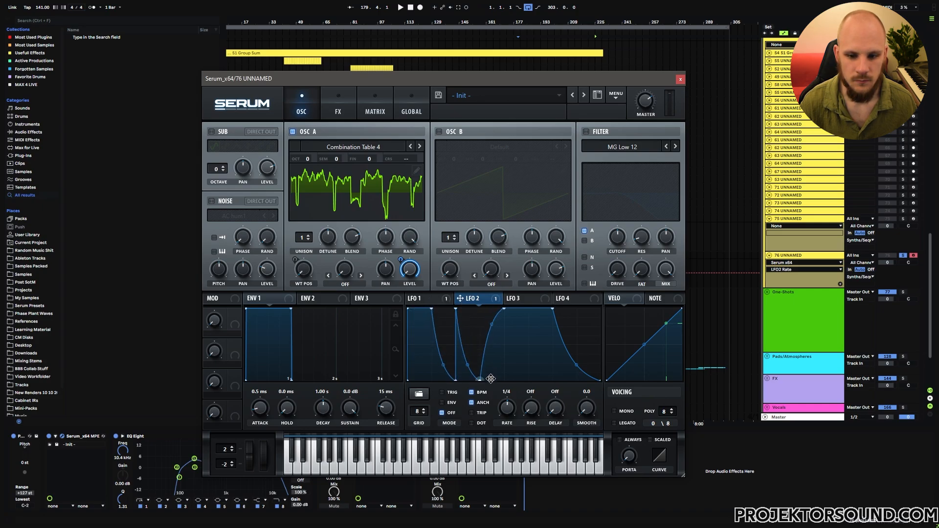
drag(493, 343, 509, 415)
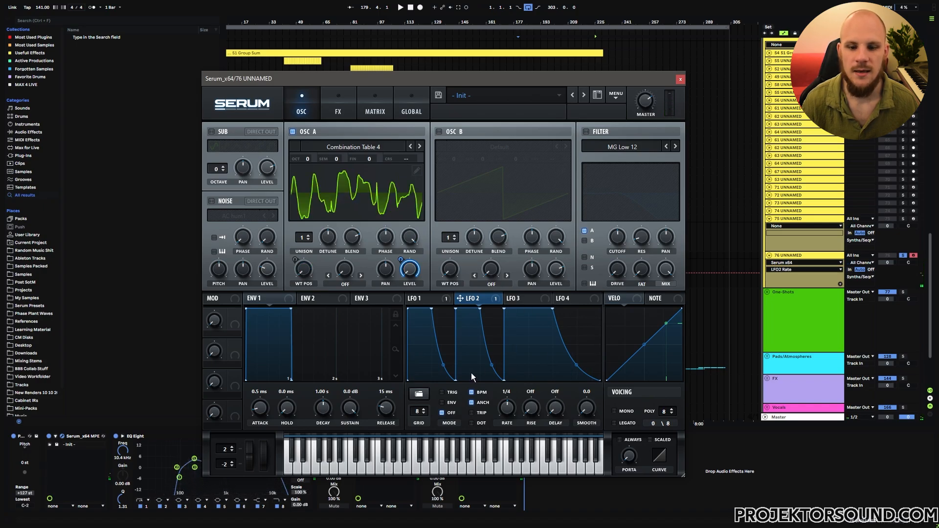
Switch LFO 1 to Trig mode and close Serum's window
click(433, 298)
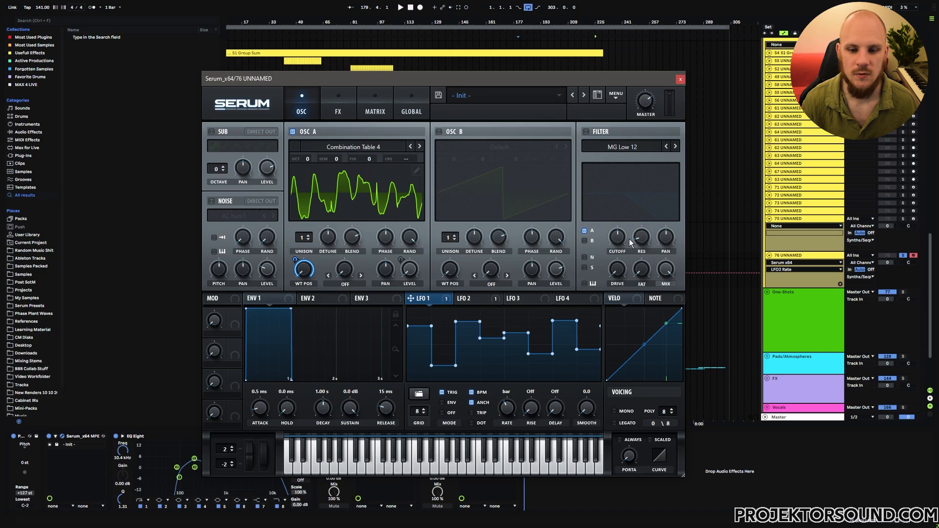
click(679, 79)
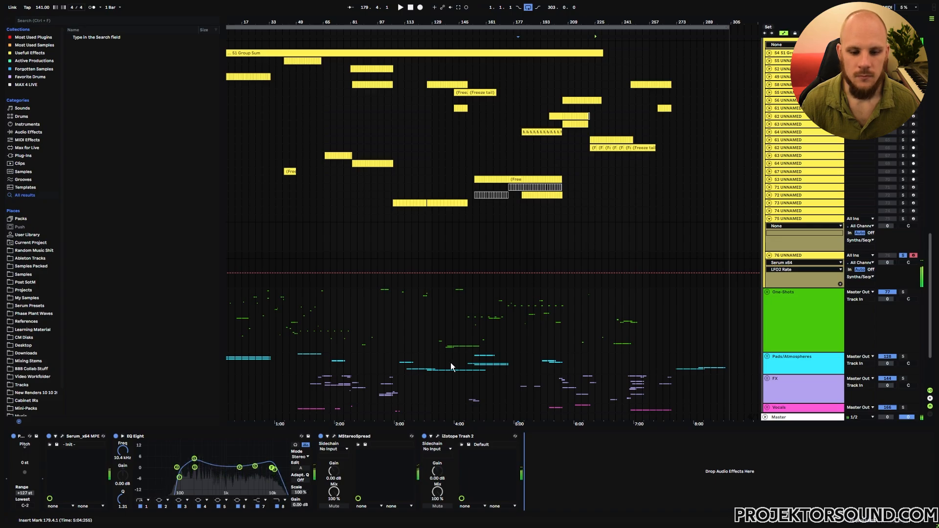
Compare the sound with Trash 2 bypassed, reduce Trash 2's overall wet/dry mix to slightly above half and close its window
click(354, 436)
click(470, 436)
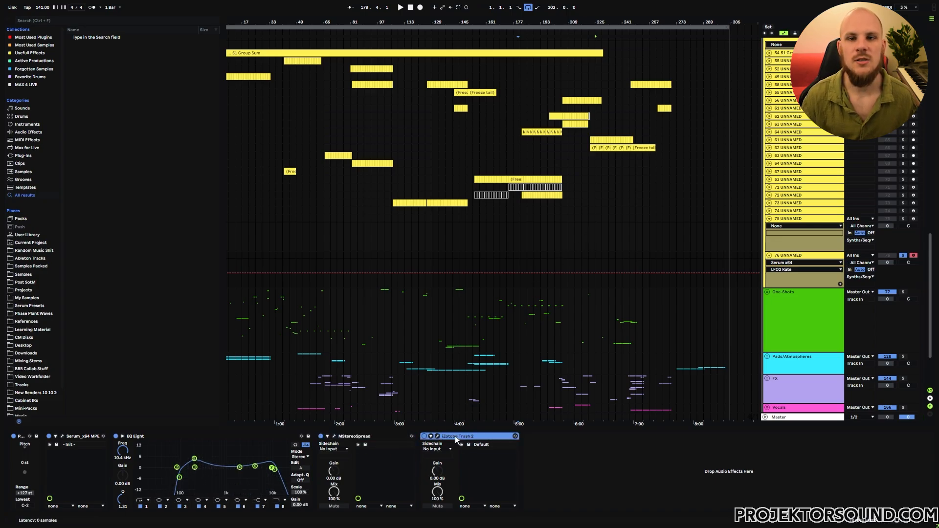
click(424, 436)
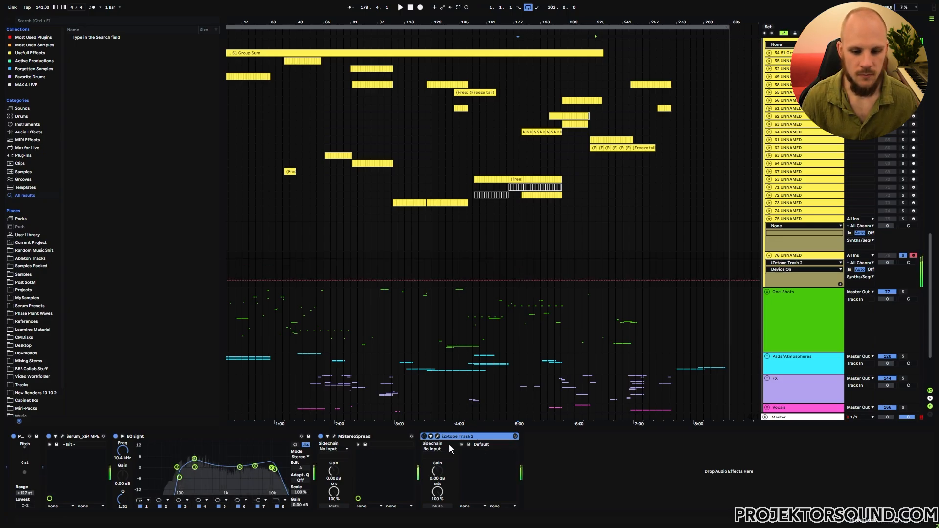
click(437, 436)
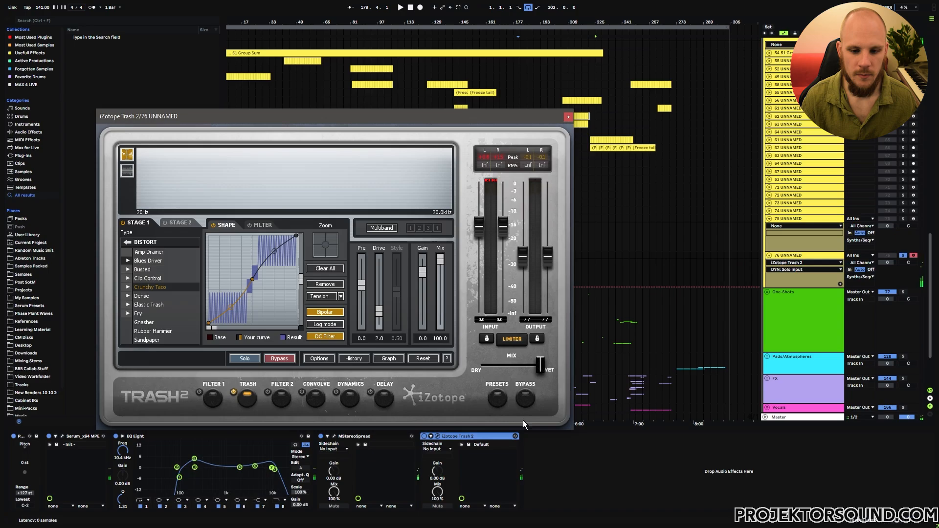
drag(540, 364, 509, 367)
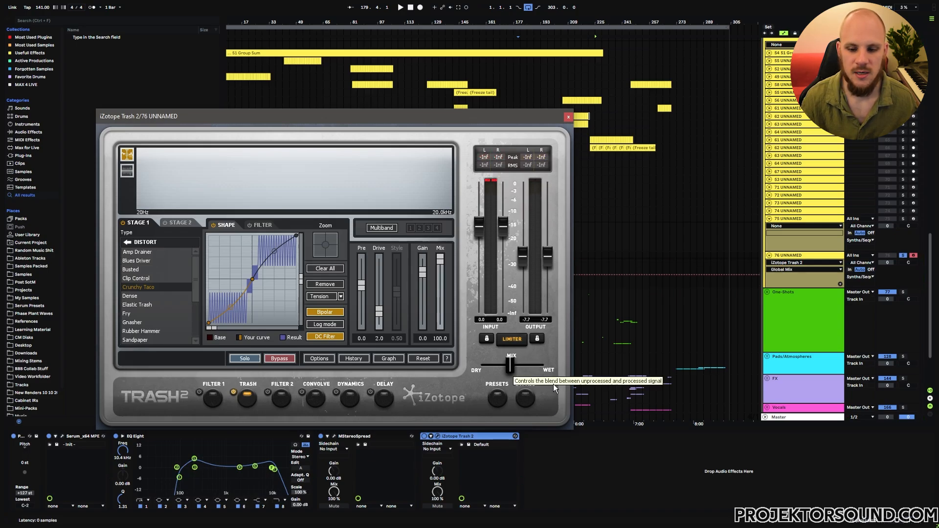
drag(512, 367, 515, 367)
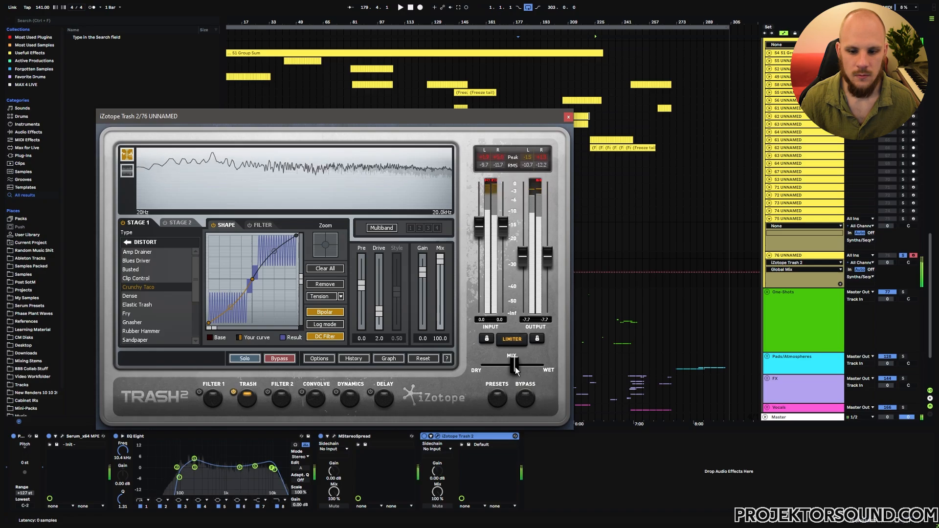
click(569, 118)
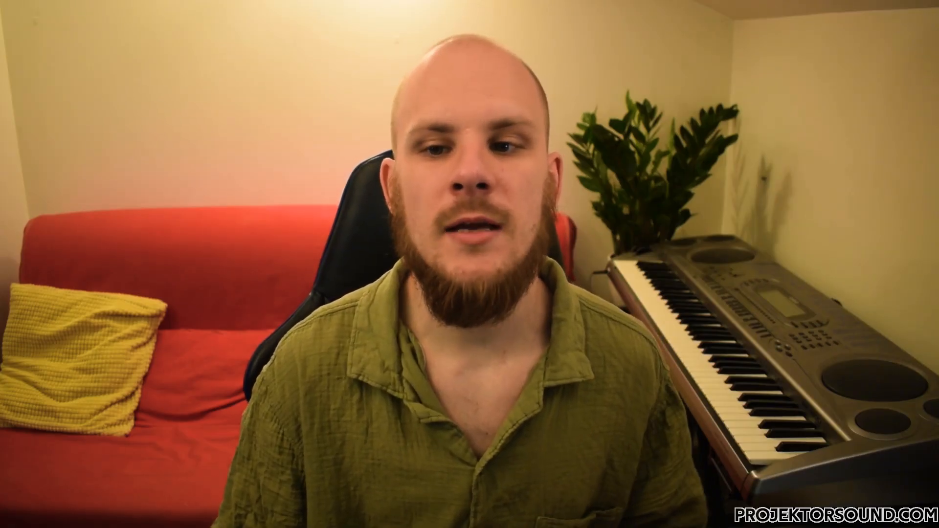